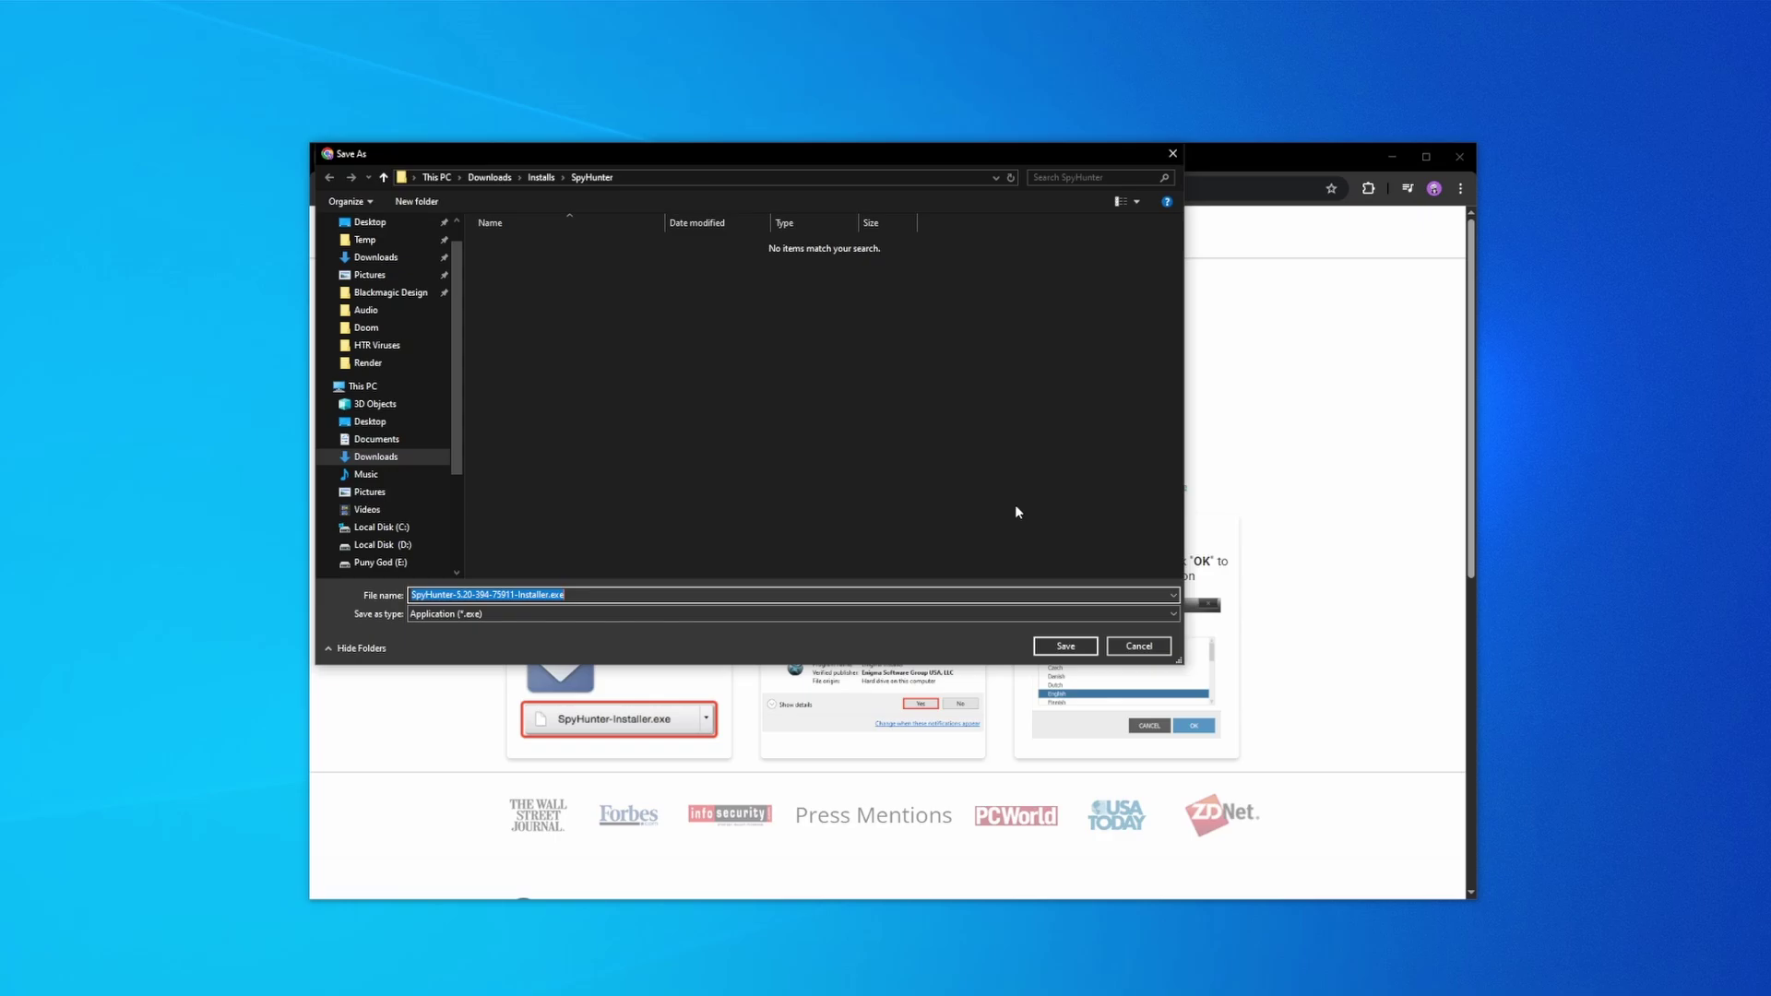
Save the SpyHunter installer to the SpyHunter folder, run it, and continue the installation.
{"action": "left_click", "coordinate": [1063, 646]}
{"action": "left_click", "coordinate": [1381, 190]}
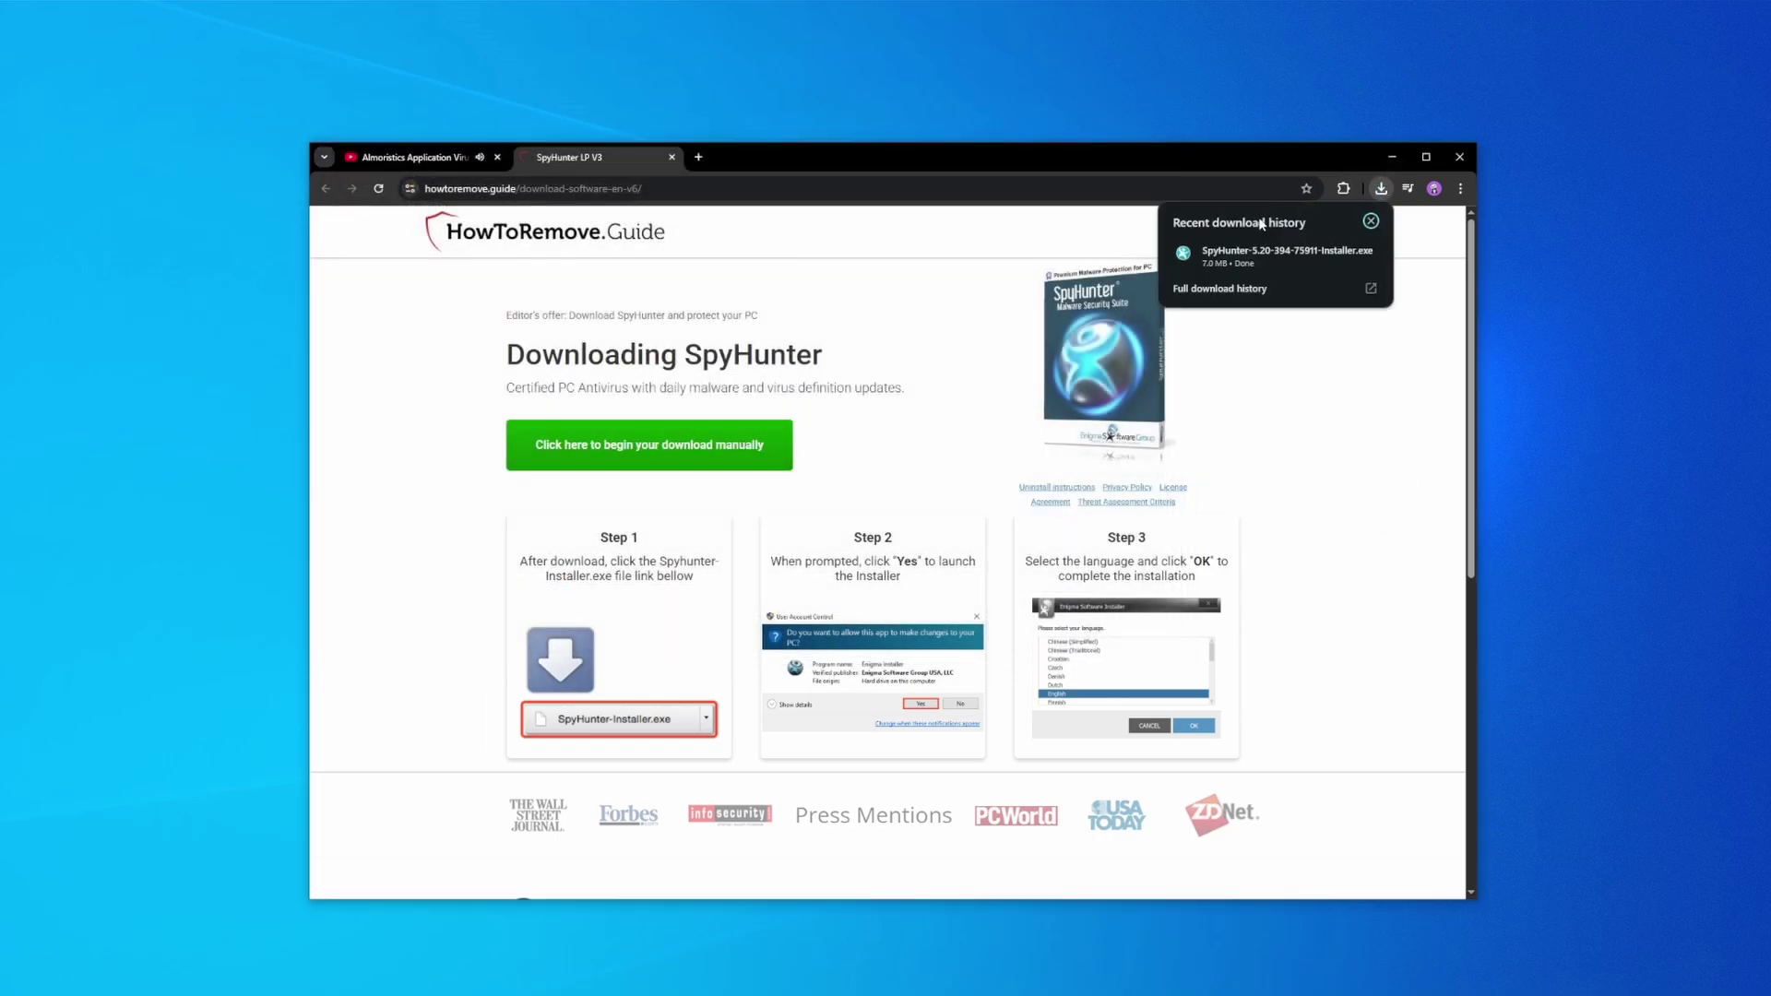
{"action": "left_click", "coordinate": [1254, 249]}
{"action": "left_click", "coordinate": [1050, 639]}
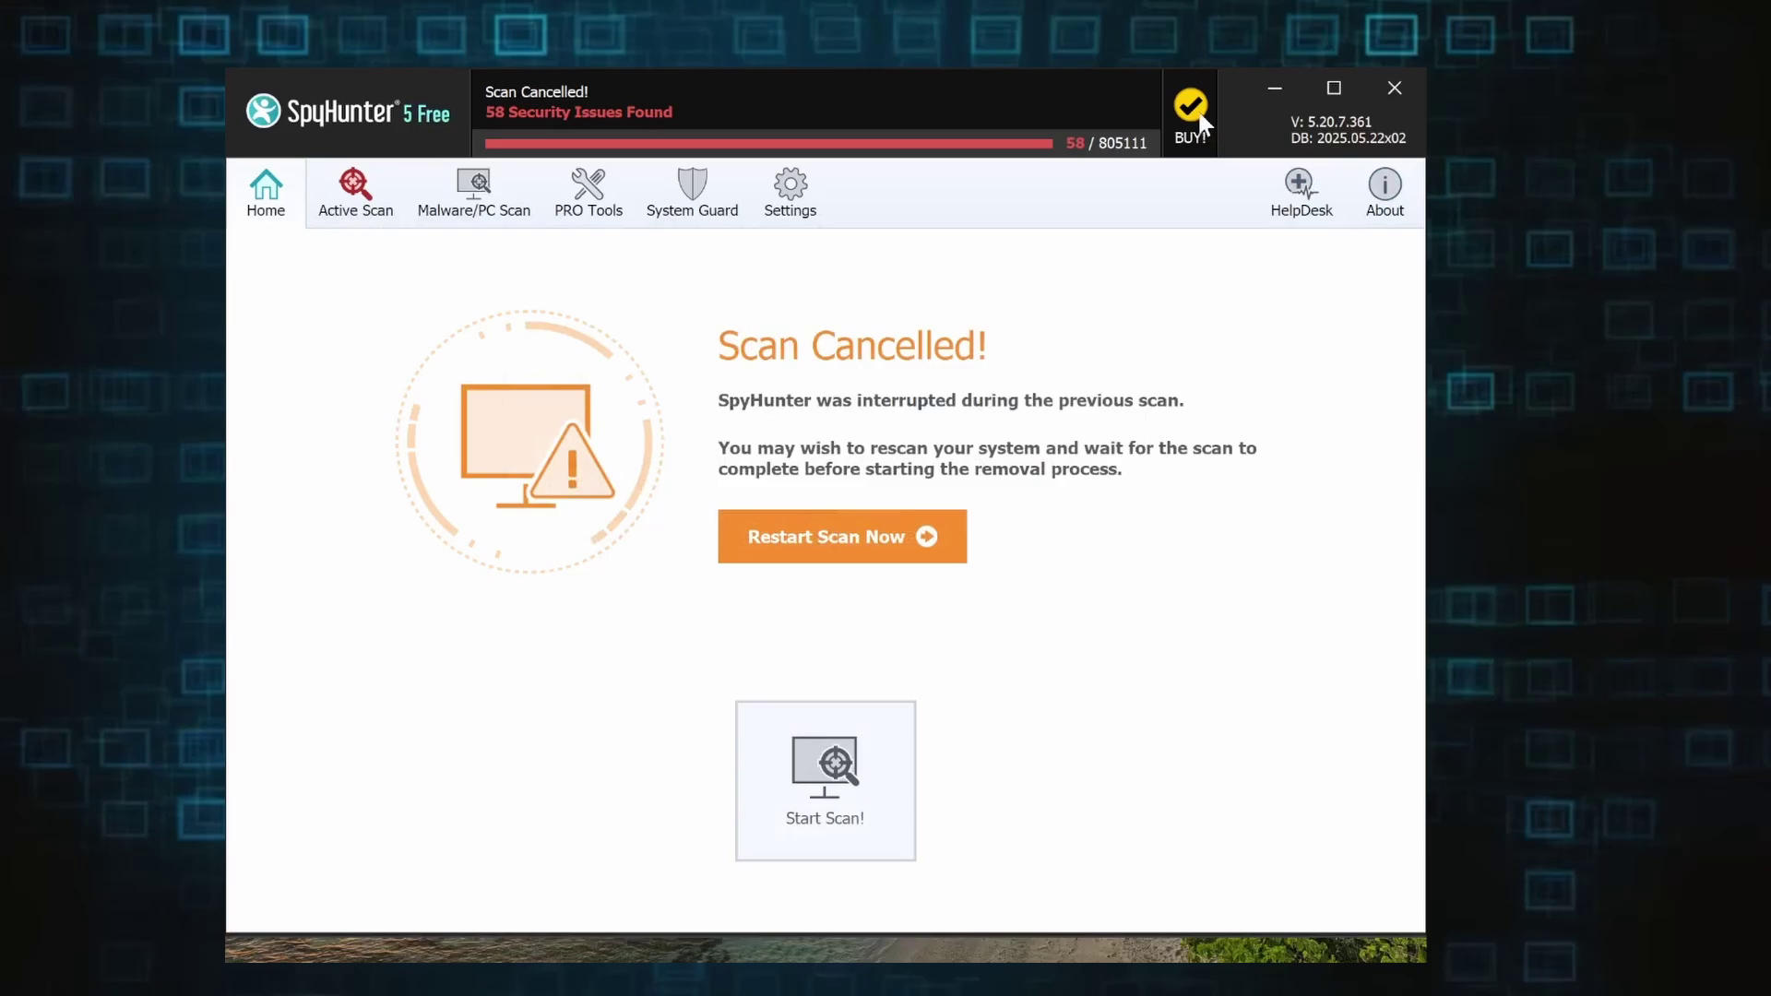
Start the SpyHunter 7-day free trial and begin entering the e-mail on the payment form.
{"action": "left_click", "coordinate": [1194, 115]}
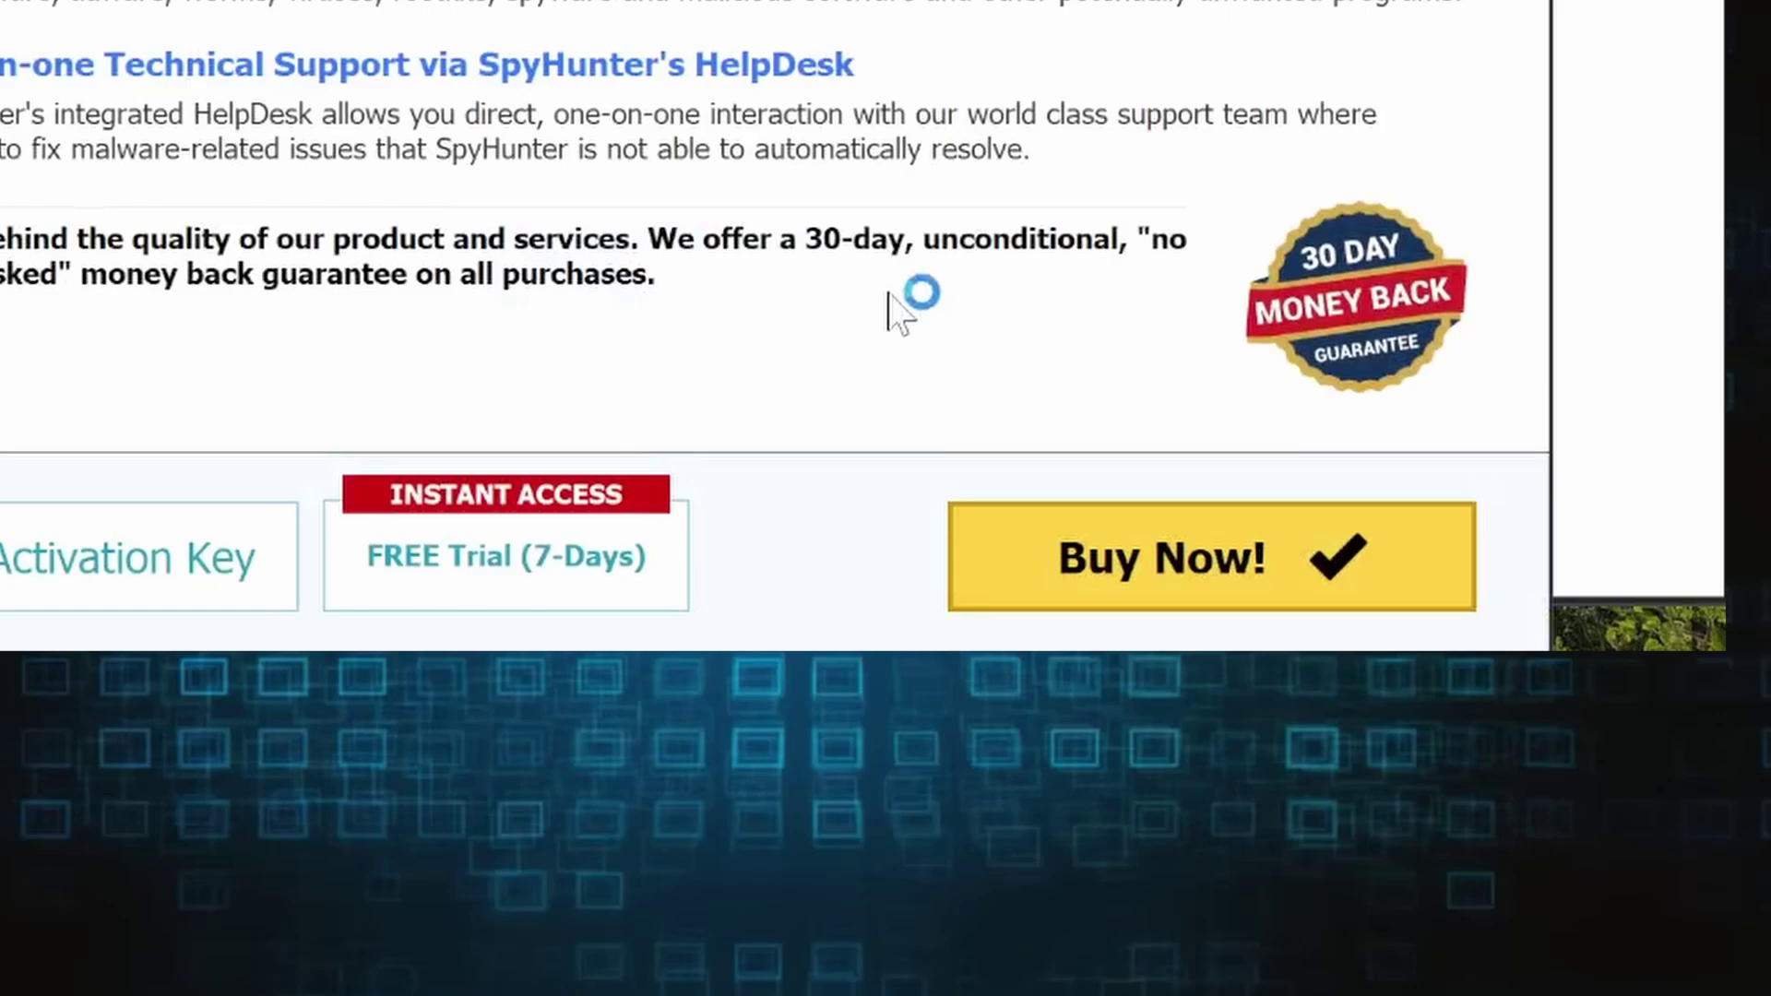
{"action": "left_click", "coordinate": [603, 578]}
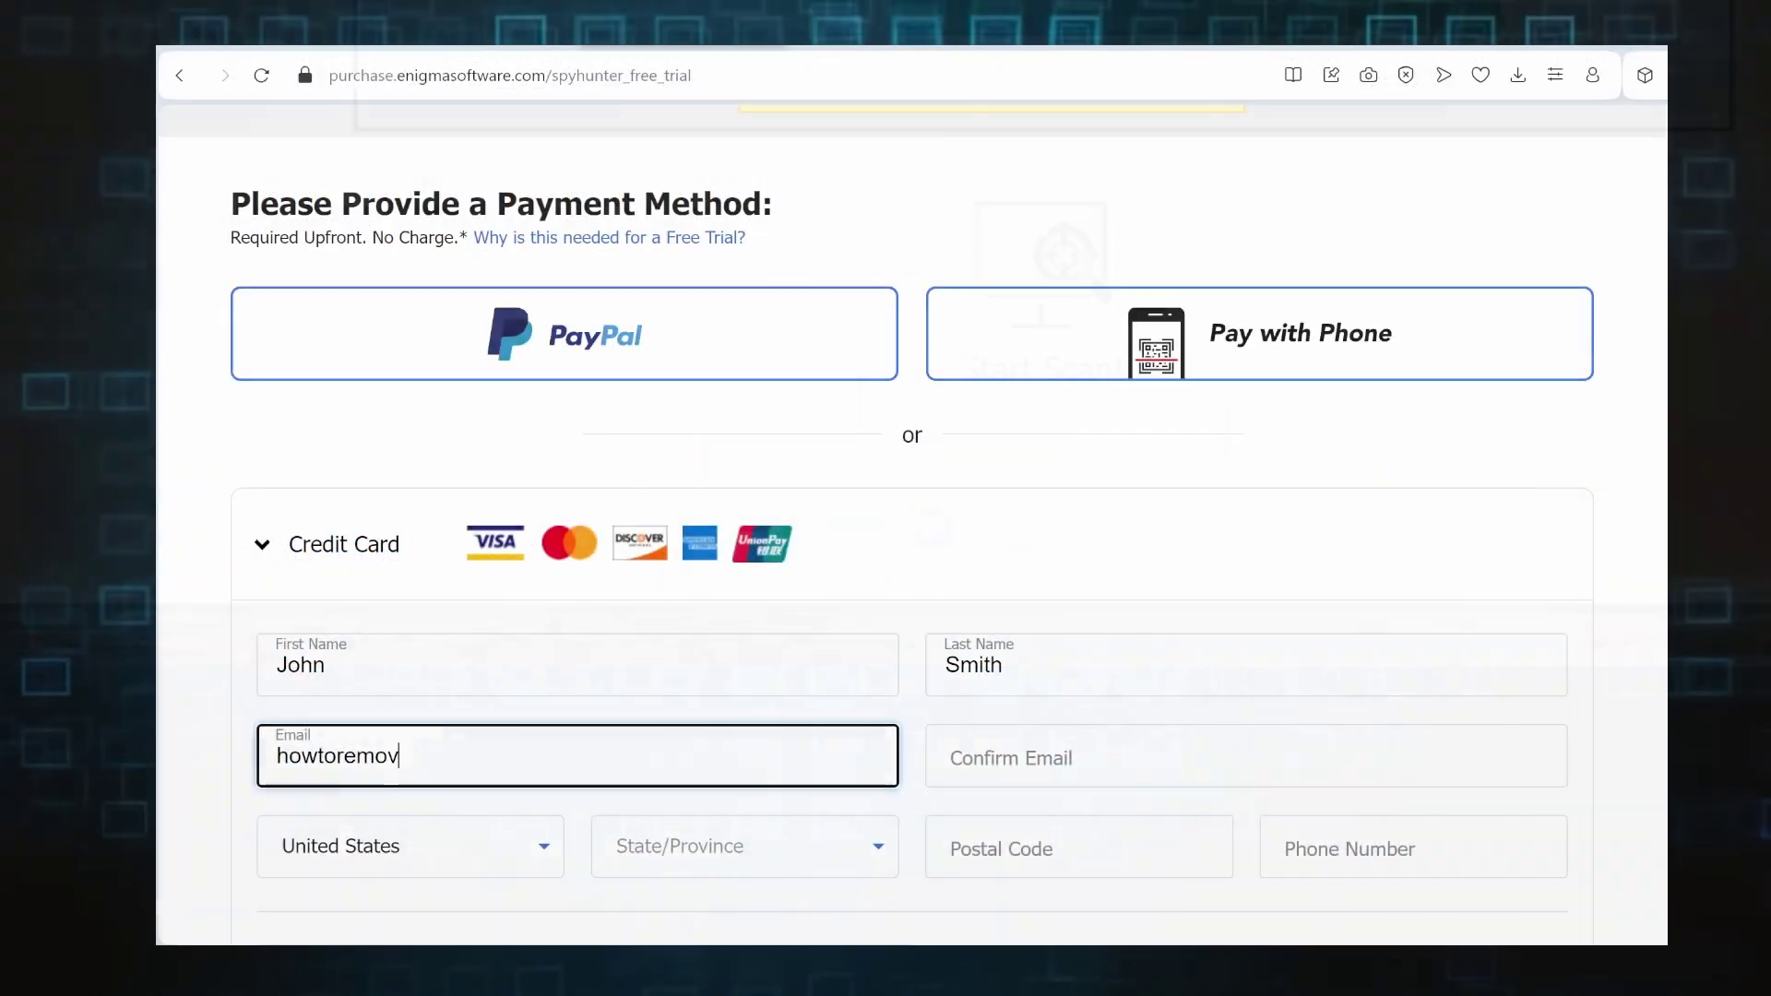
{"action": "type", "text": "e"}
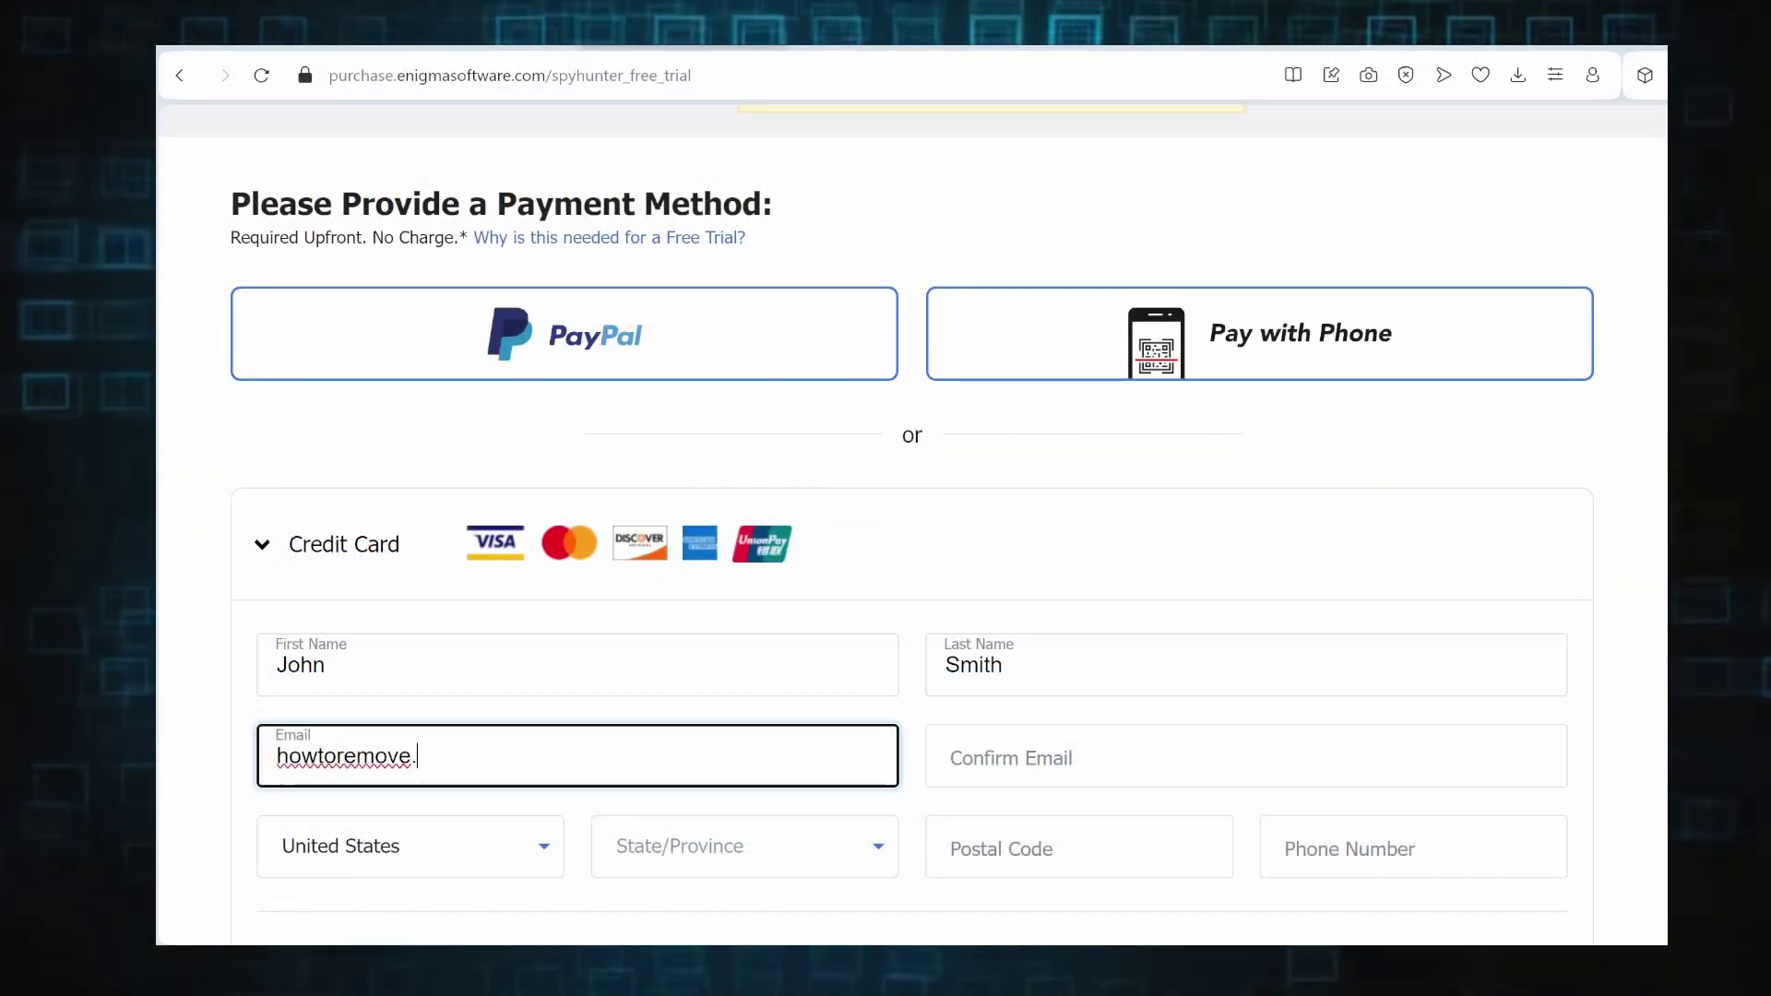
{"action": "type", "text": ".guide"}
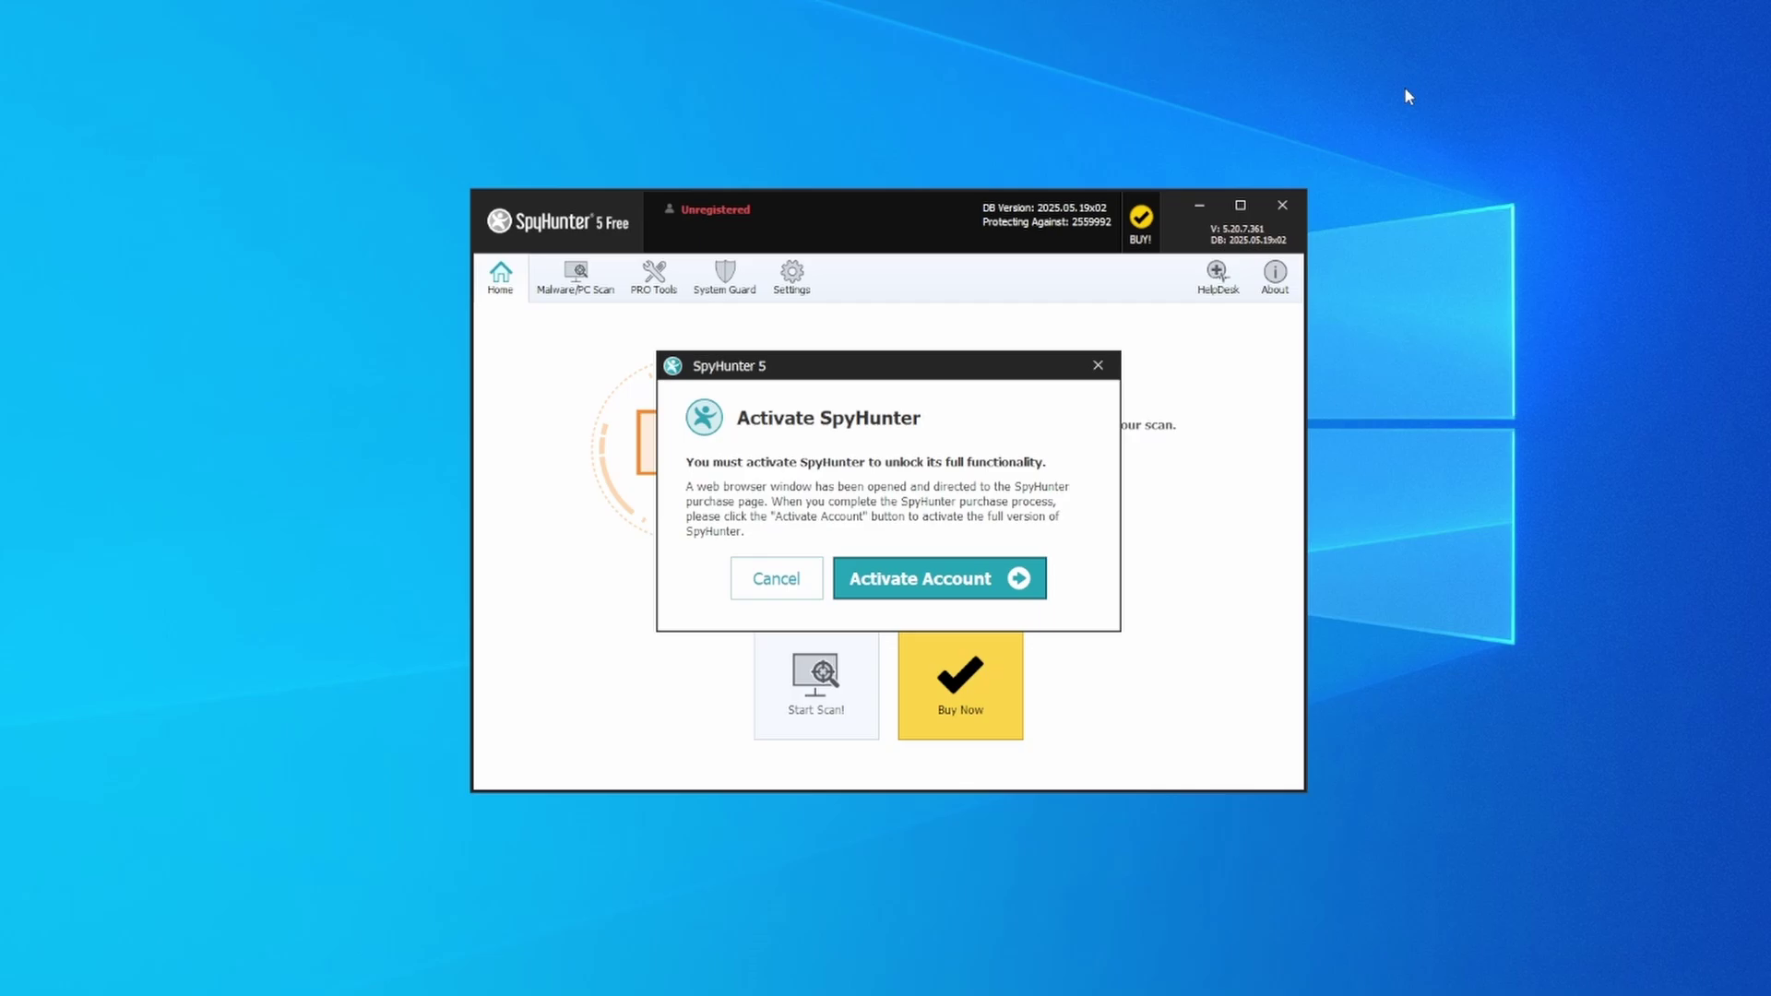
Activate the account and apply coupon HTRG15 for 15% off, making the total €67,15.
{"action": "left_click", "coordinate": [927, 581]}
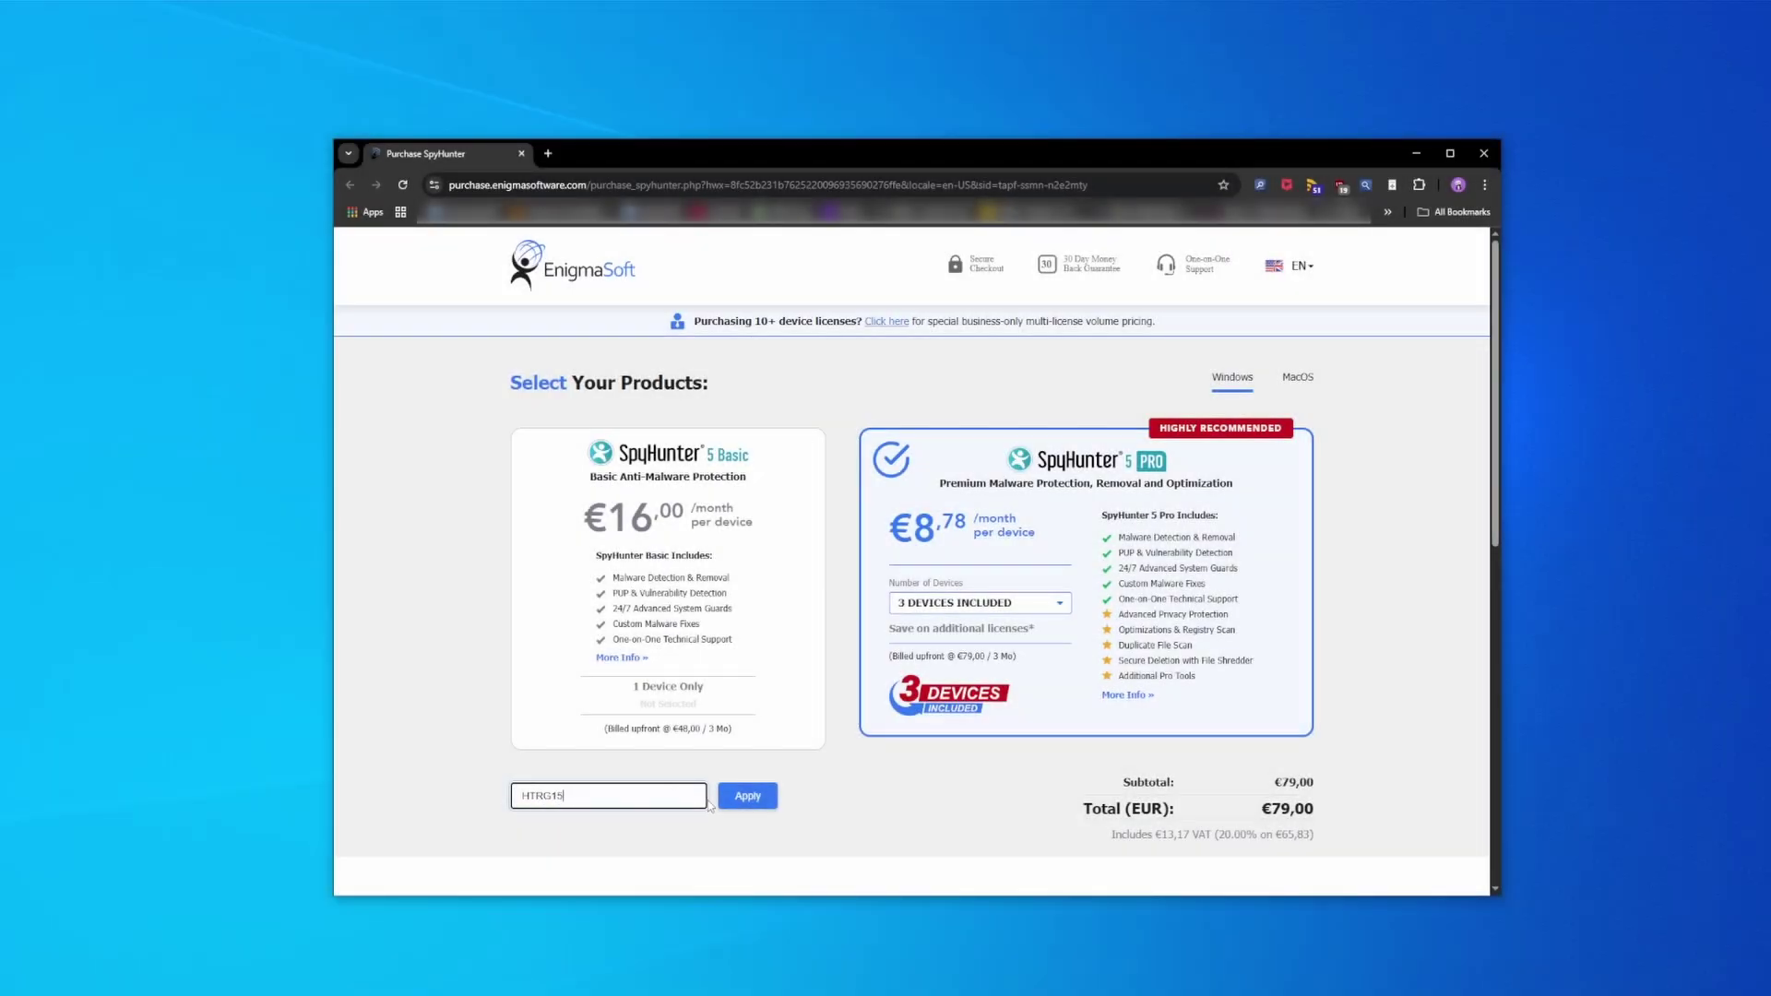
{"action": "left_click", "coordinate": [728, 795]}
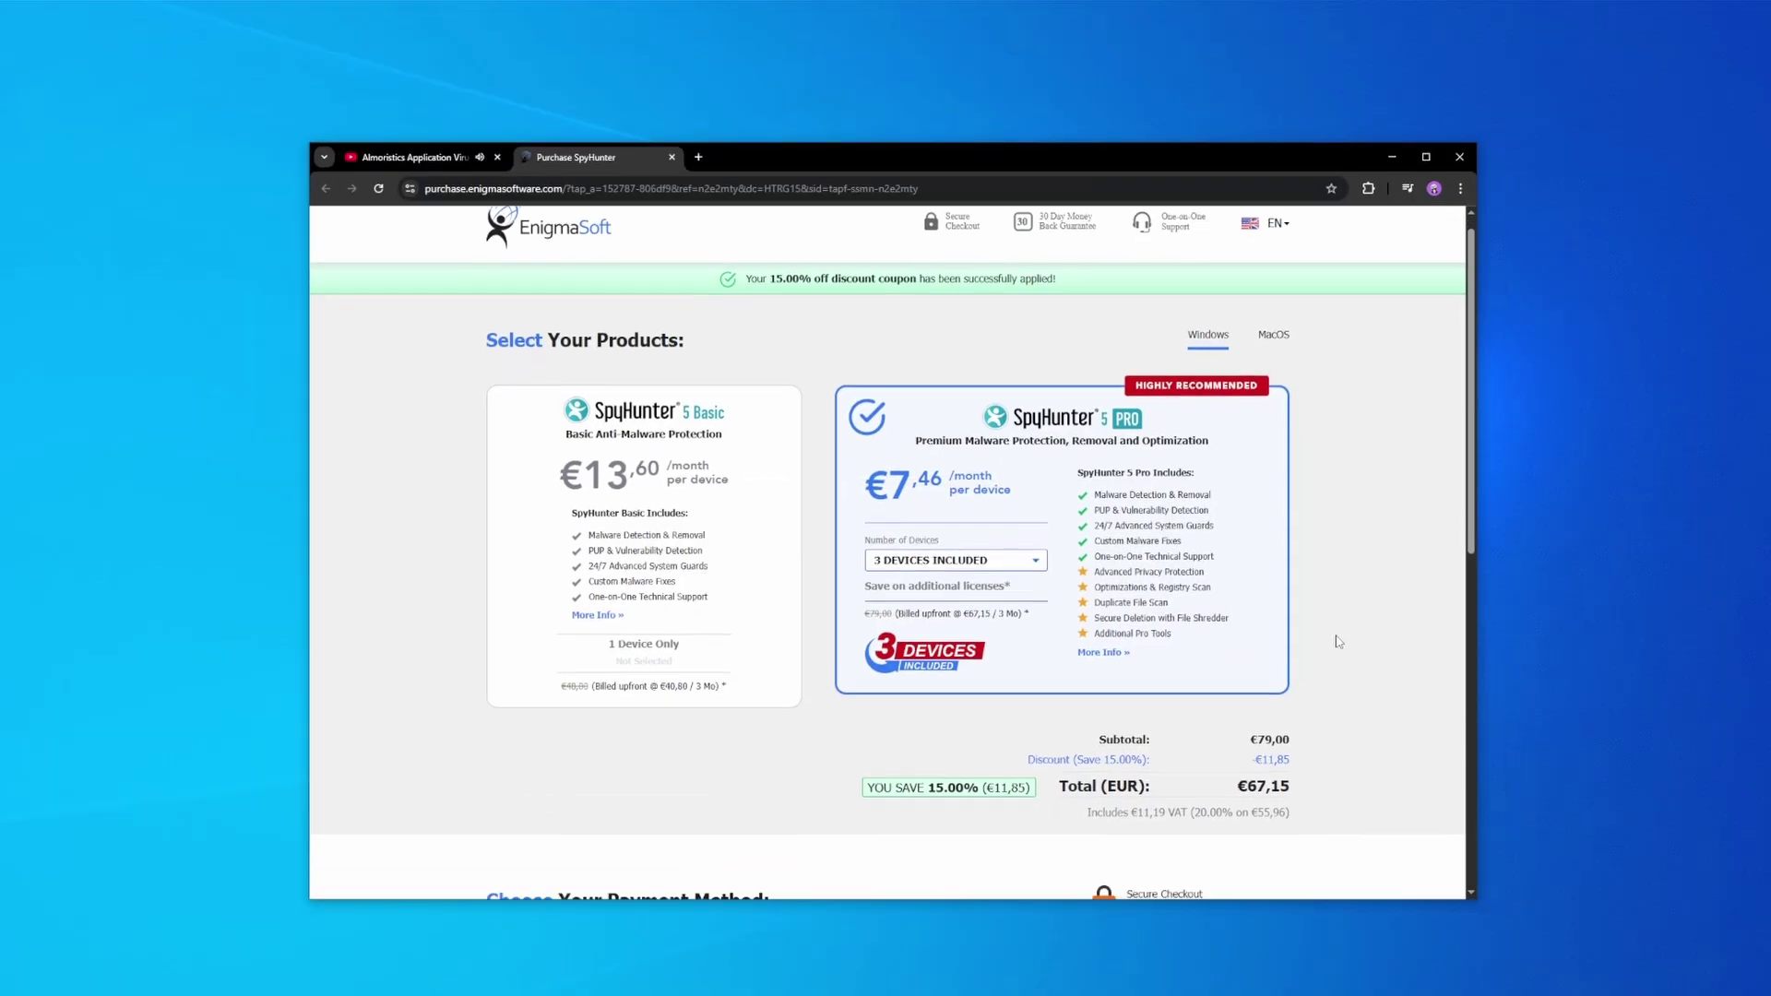
{"action": "scroll", "coordinate": [1338, 640], "scroll_direction": "down", "scroll_amount": 5}
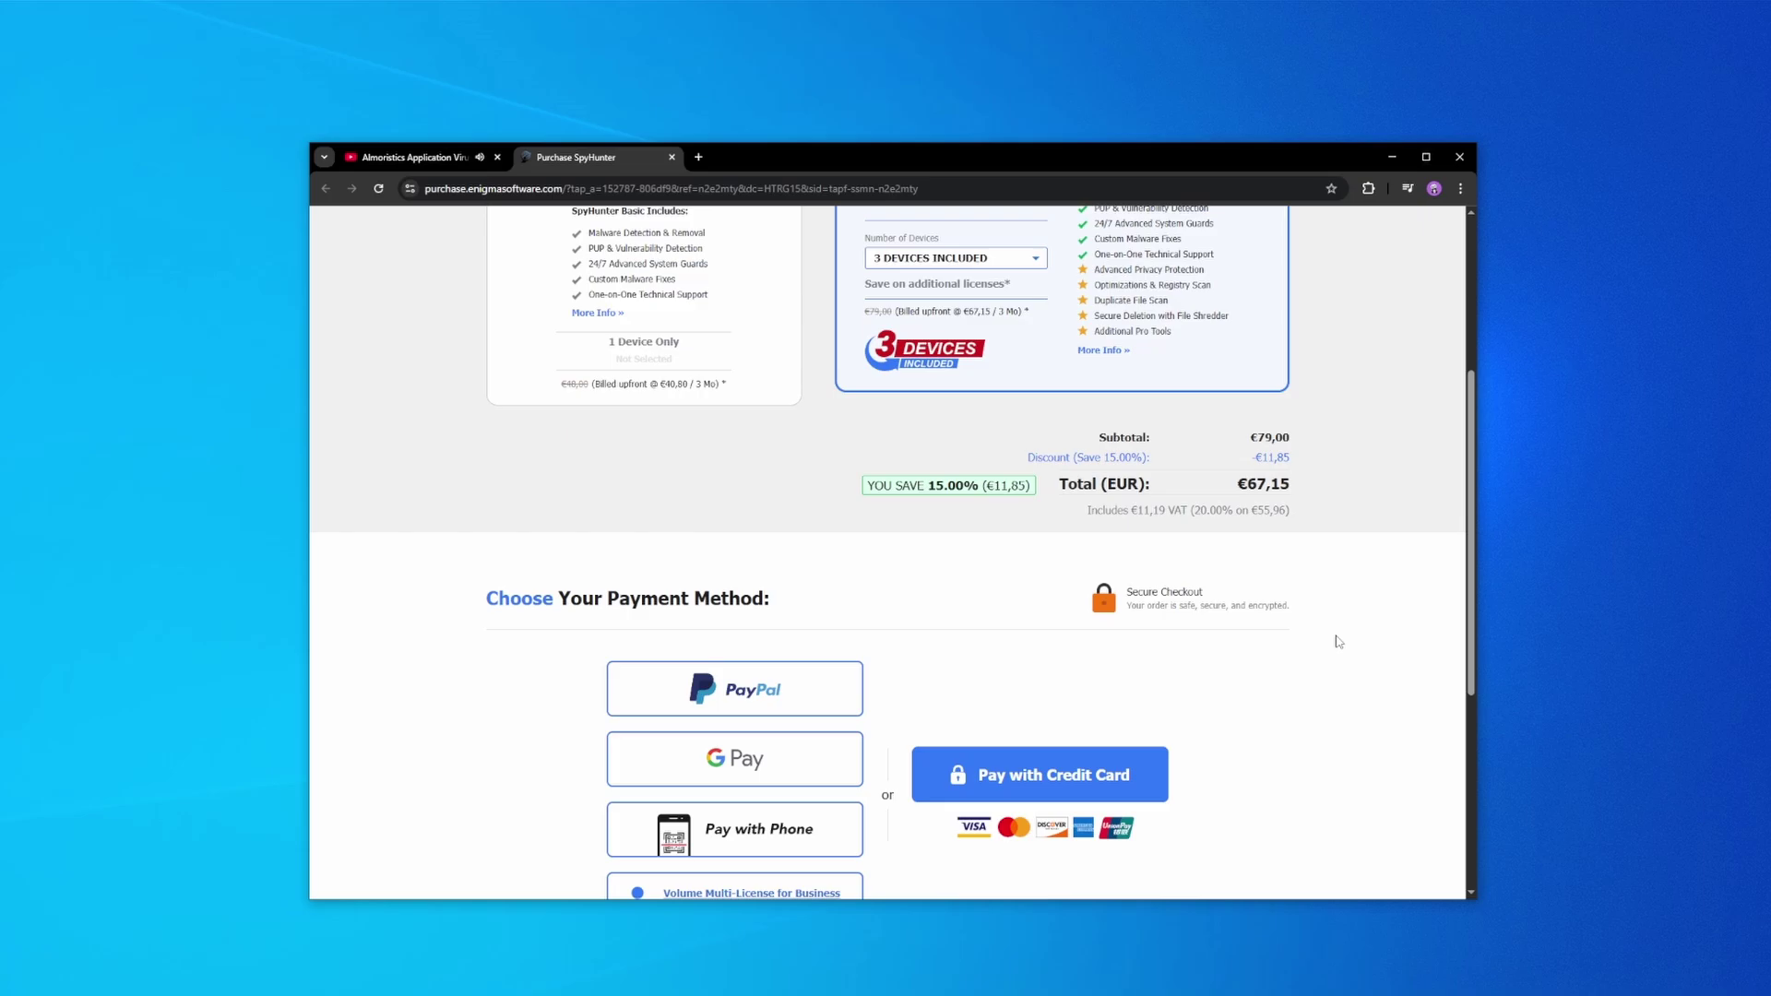
{"action": "scroll", "coordinate": [1339, 641], "scroll_direction": "down", "scroll_amount": 2}
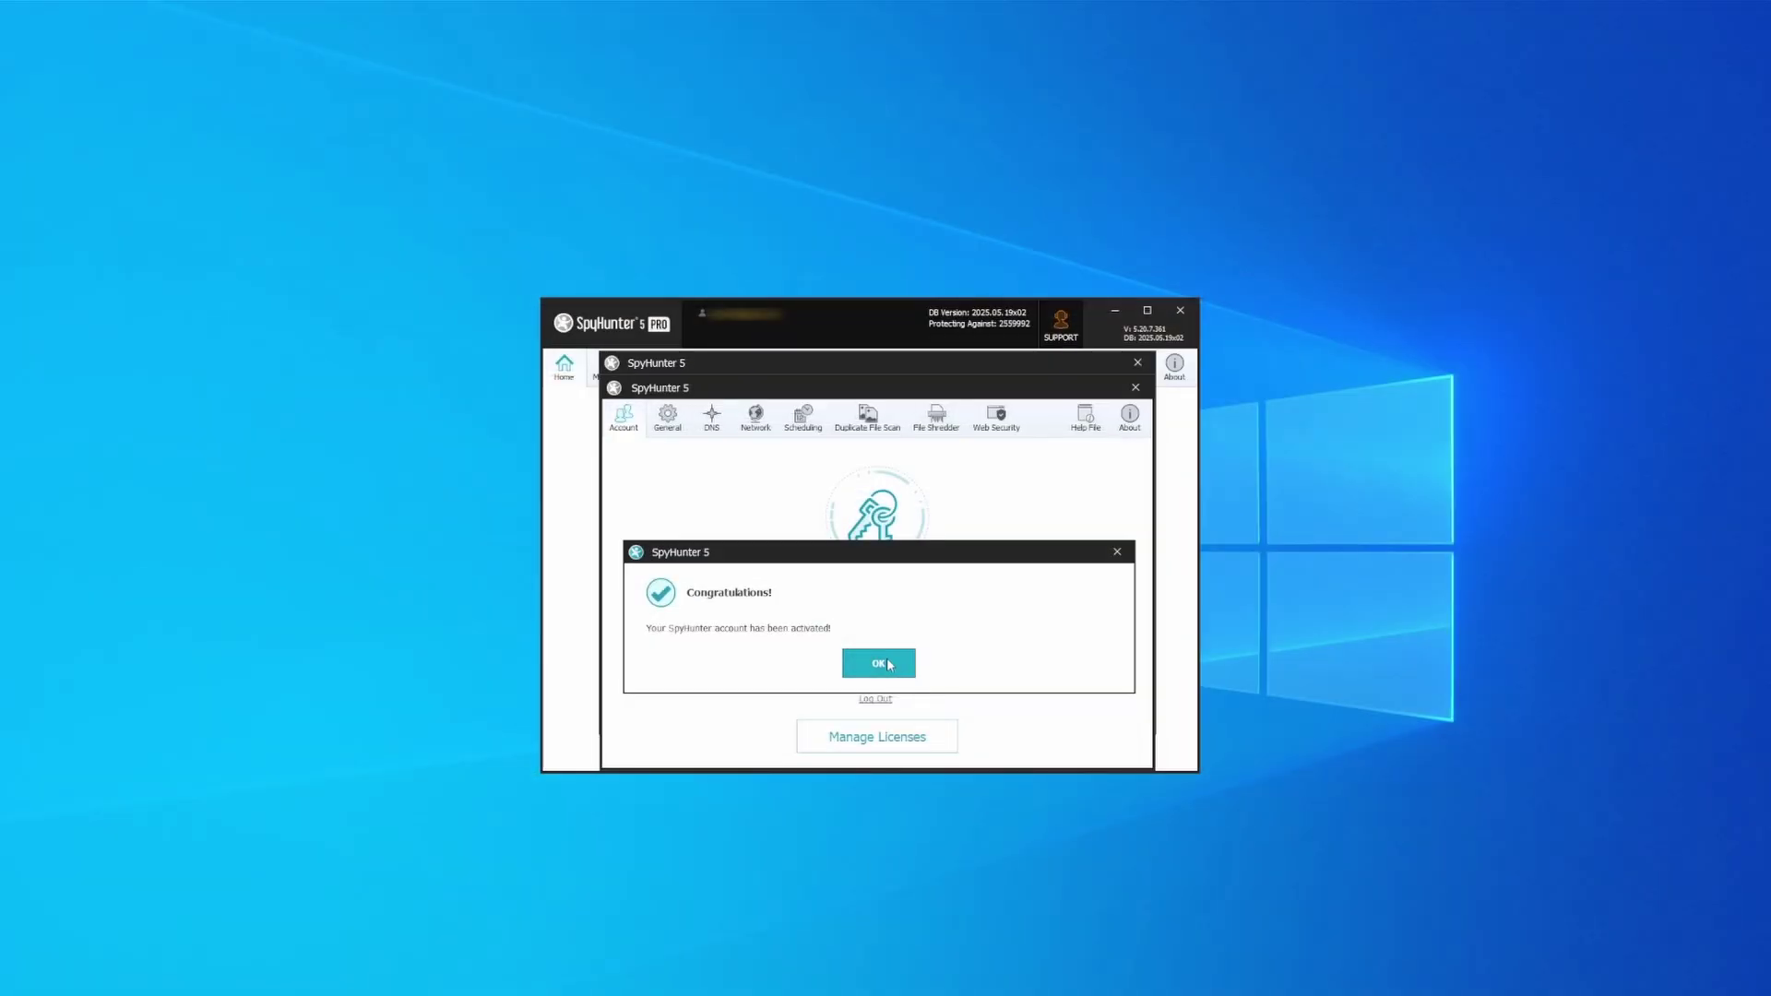
Run a full SpyHunter scan, then select all detected objects and apply fixes.
{"action": "left_click", "coordinate": [889, 663]}
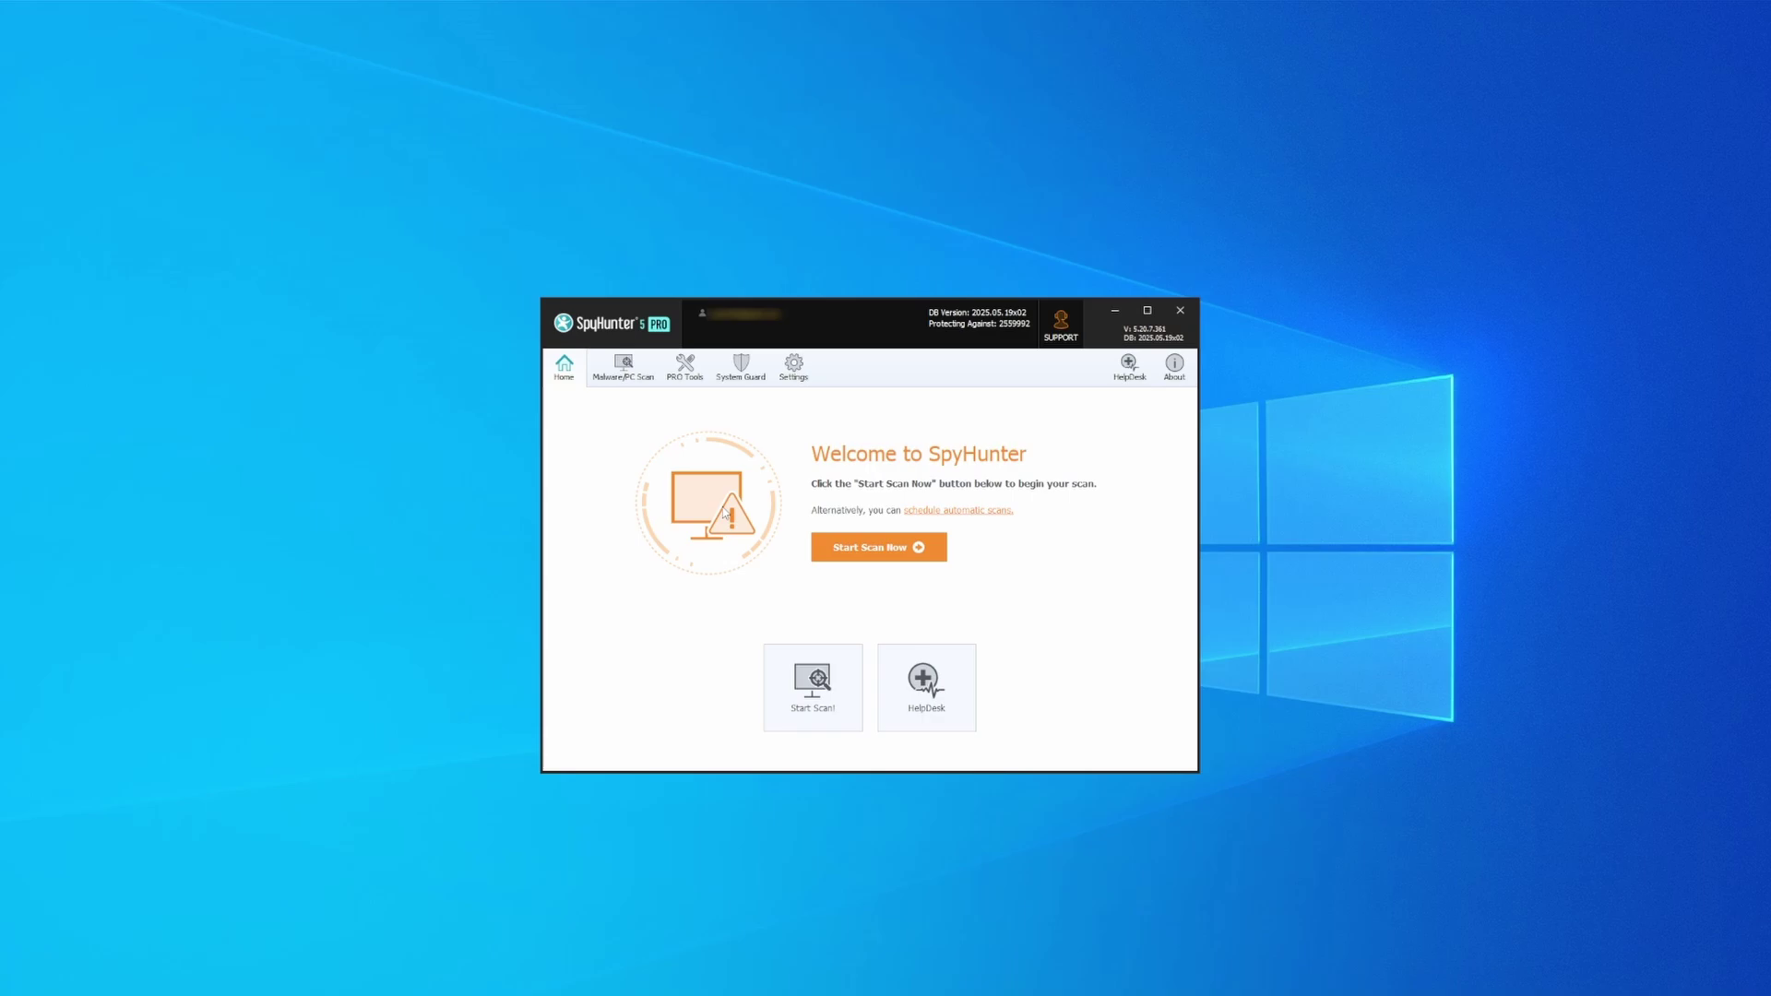
{"action": "left_click", "coordinate": [881, 551]}
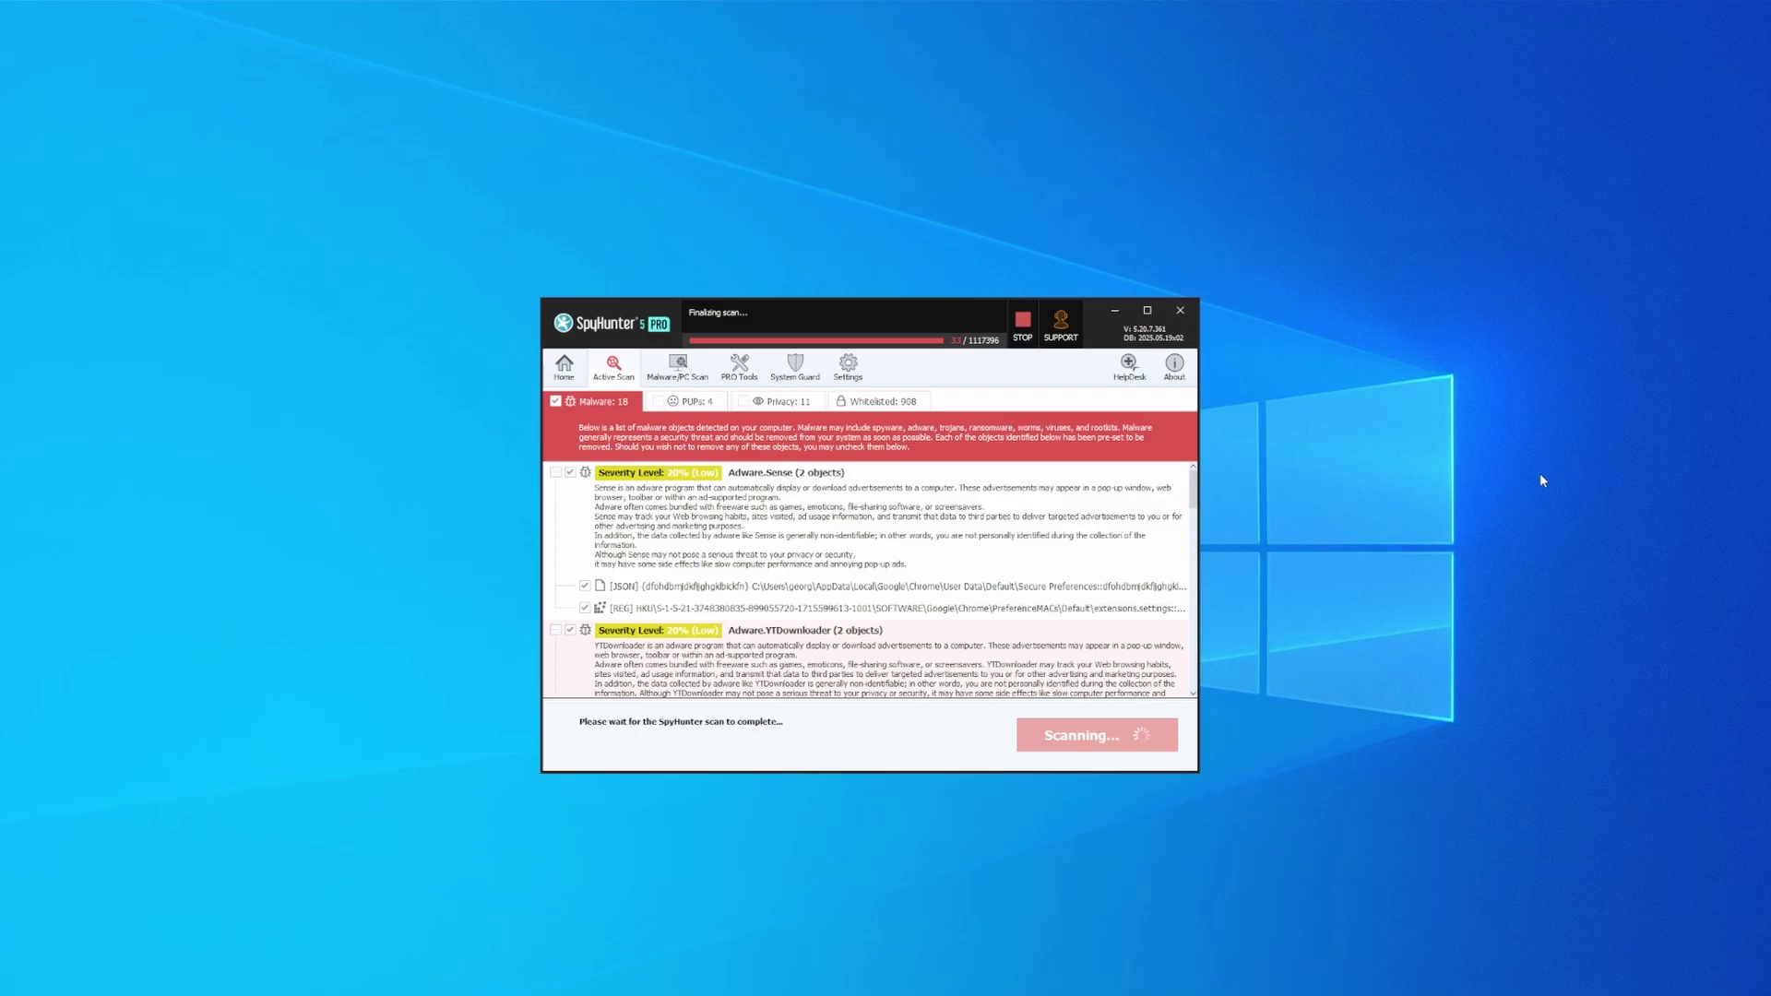
{"action": "left_click", "coordinate": [1091, 744]}
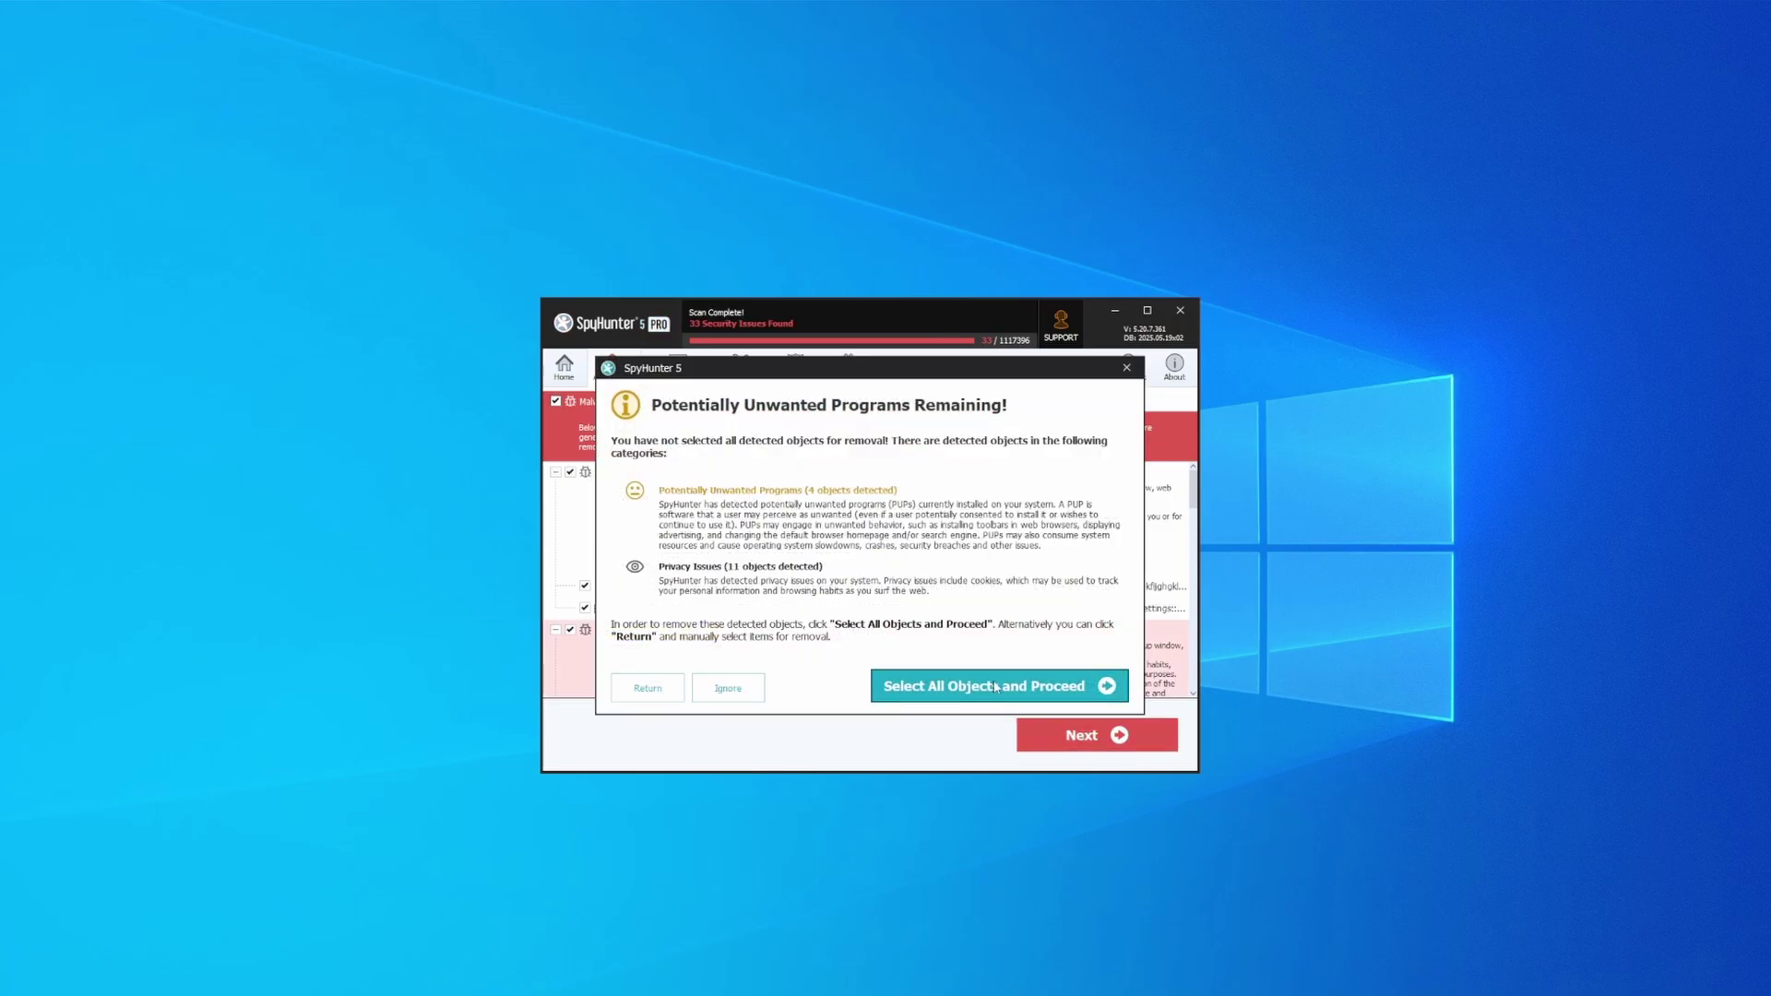
{"action": "left_click", "coordinate": [996, 685]}
{"action": "left_click", "coordinate": [1115, 744]}
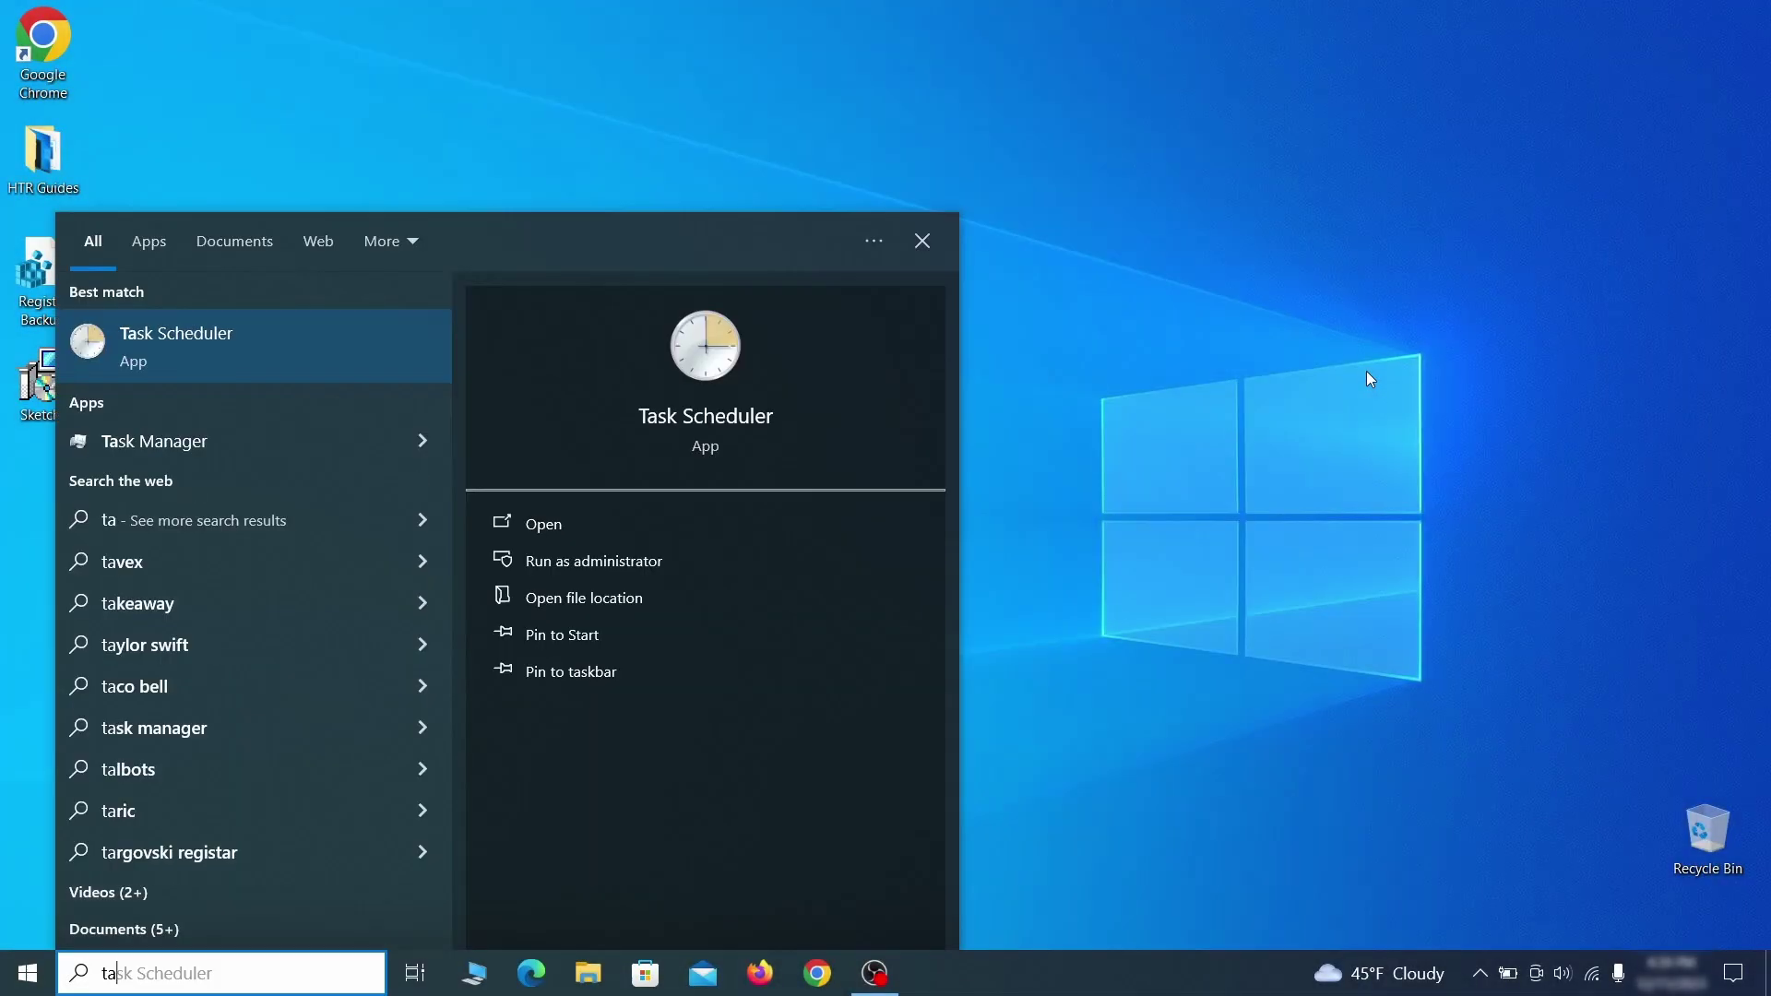
In Task Scheduler, inspect the triggers and actions of the Example Malware App task.
{"action": "type", "text": "sk schedul"}
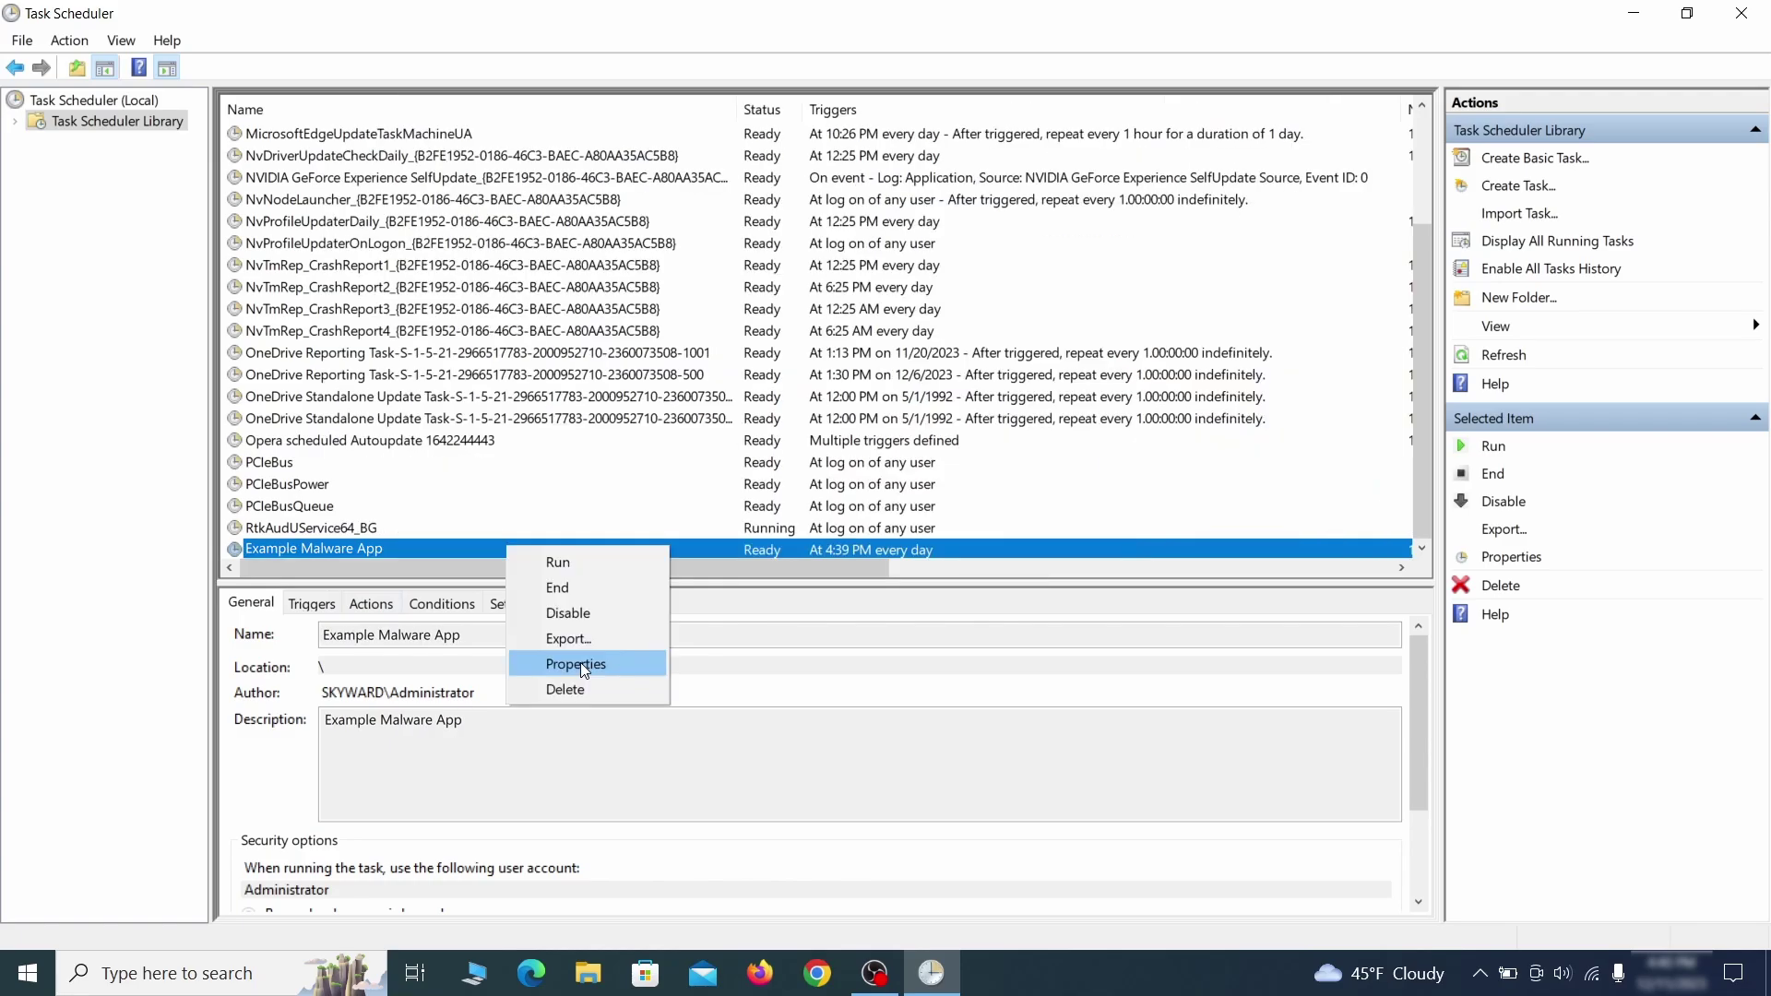
{"action": "left_click", "coordinate": [579, 662]}
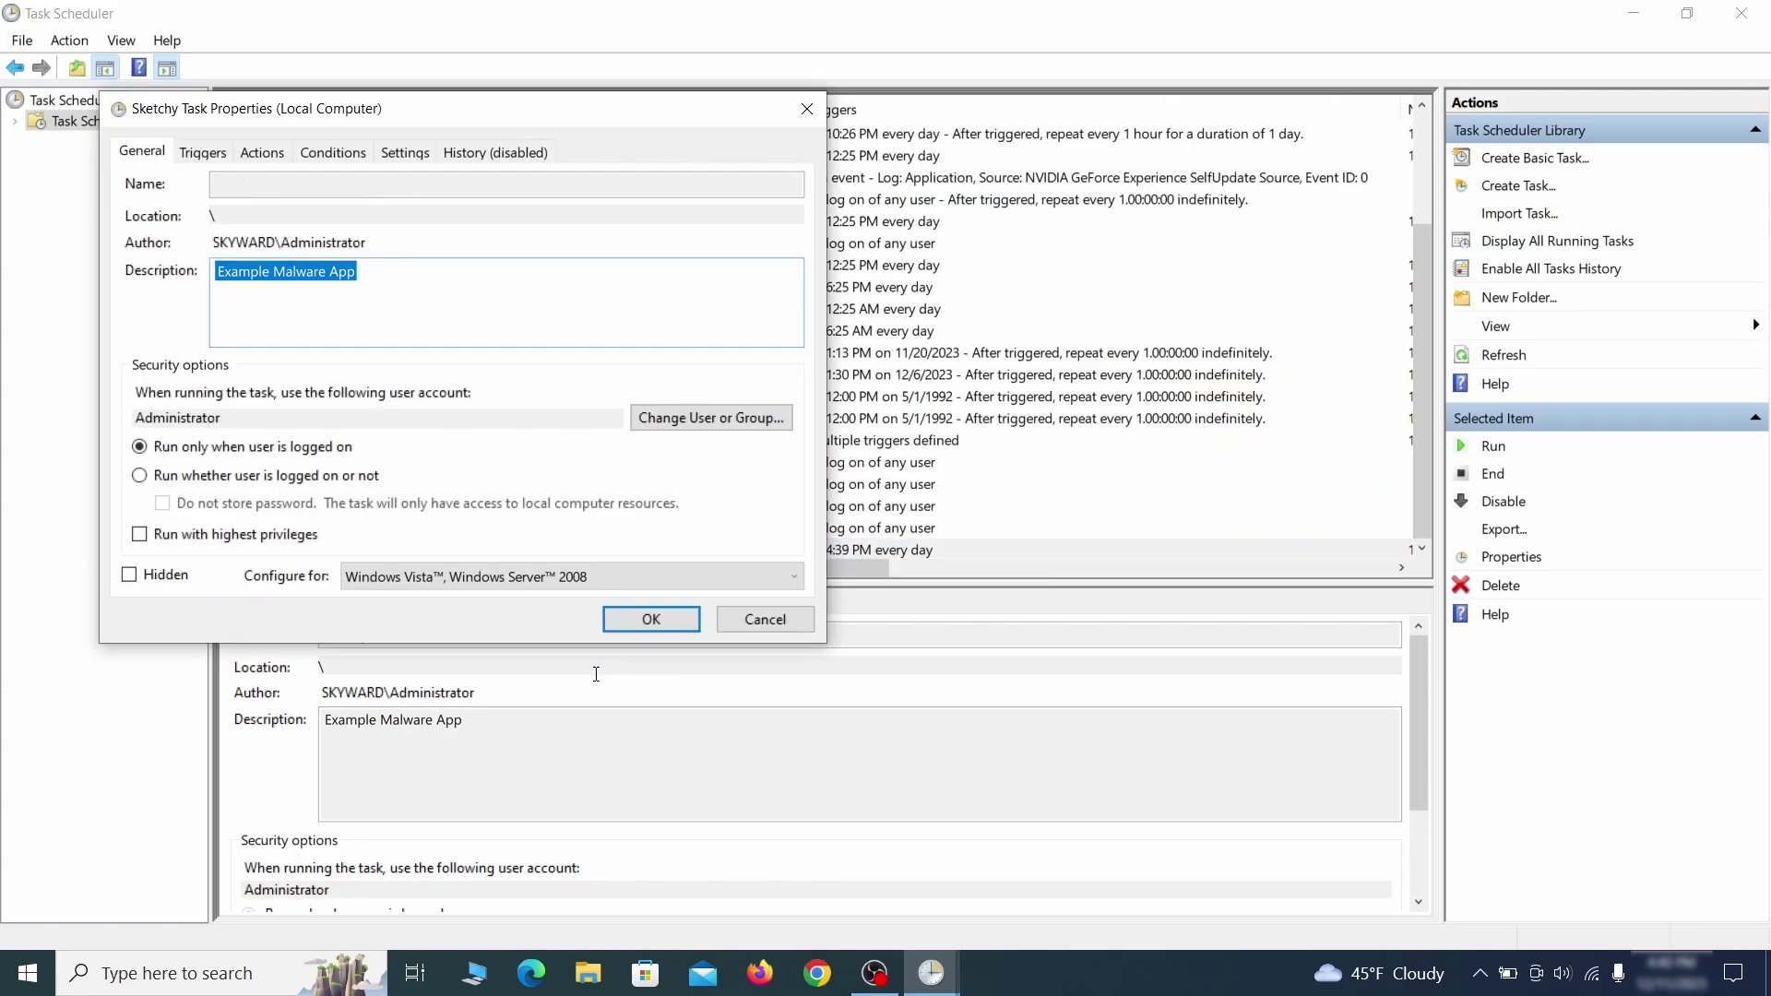
{"action": "left_click", "coordinate": [202, 153]}
{"action": "left_click", "coordinate": [262, 153]}
{"action": "key", "text": "Escape"}
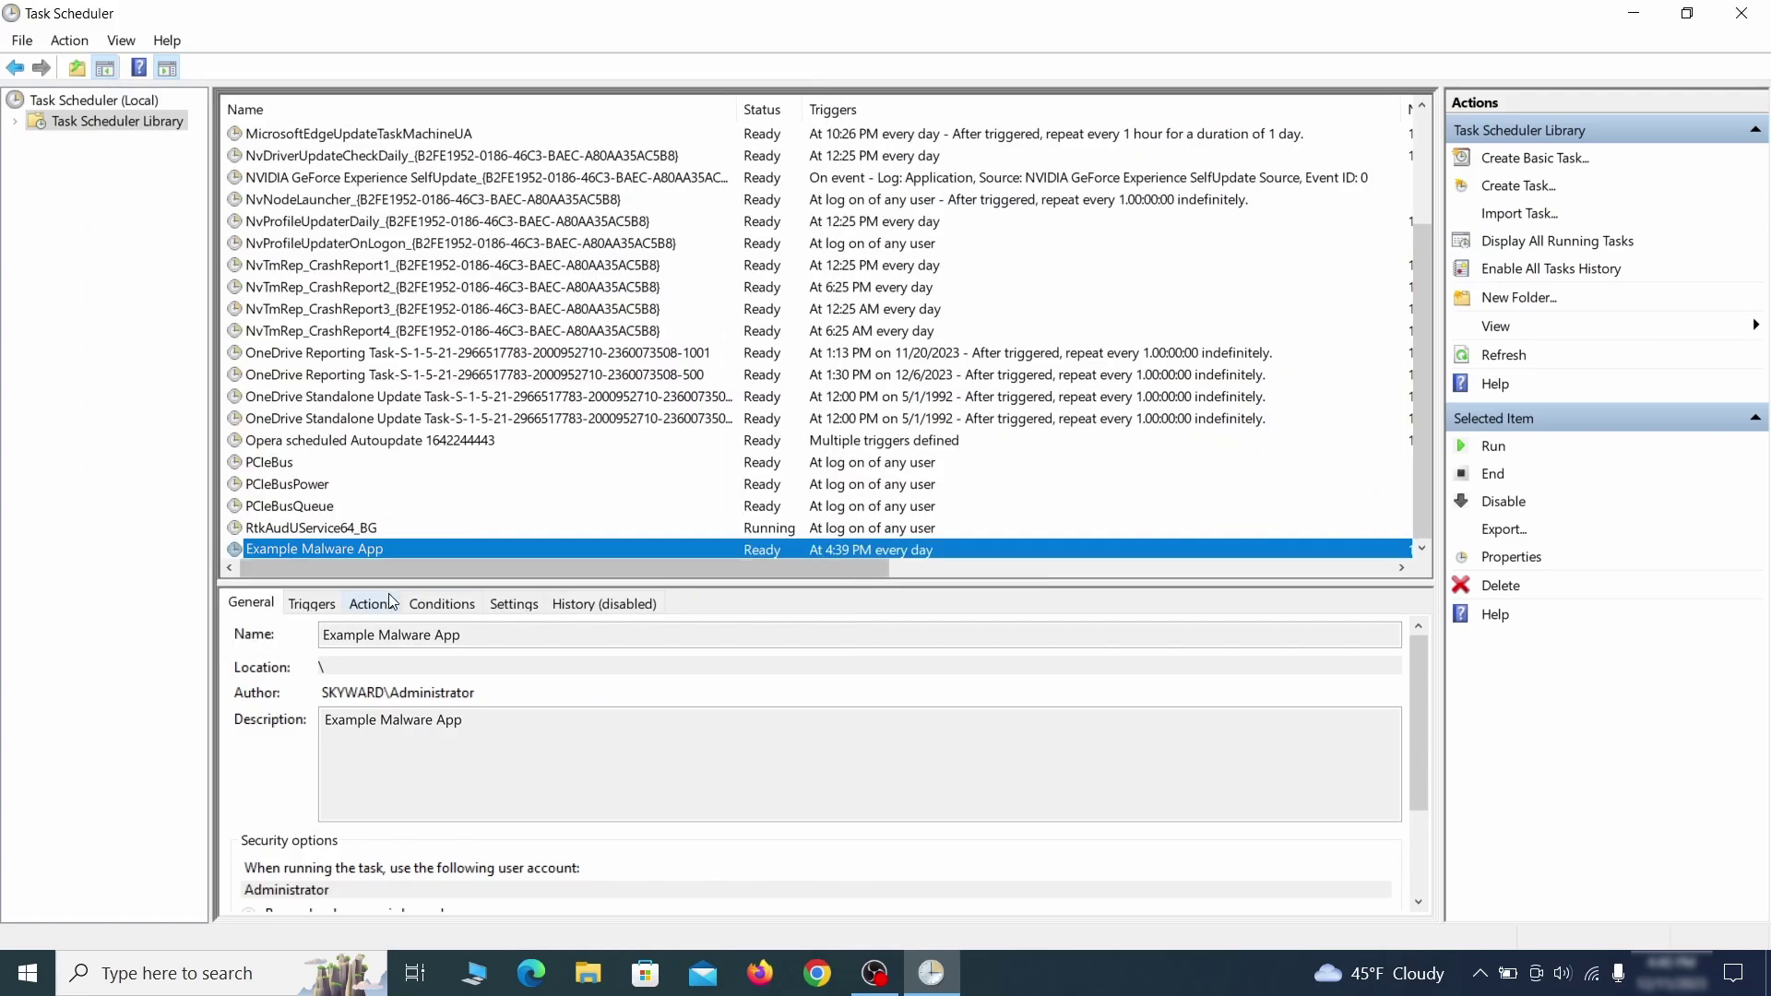
Delete the Example Malware App scheduled task.
{"action": "right_click", "coordinate": [569, 548]}
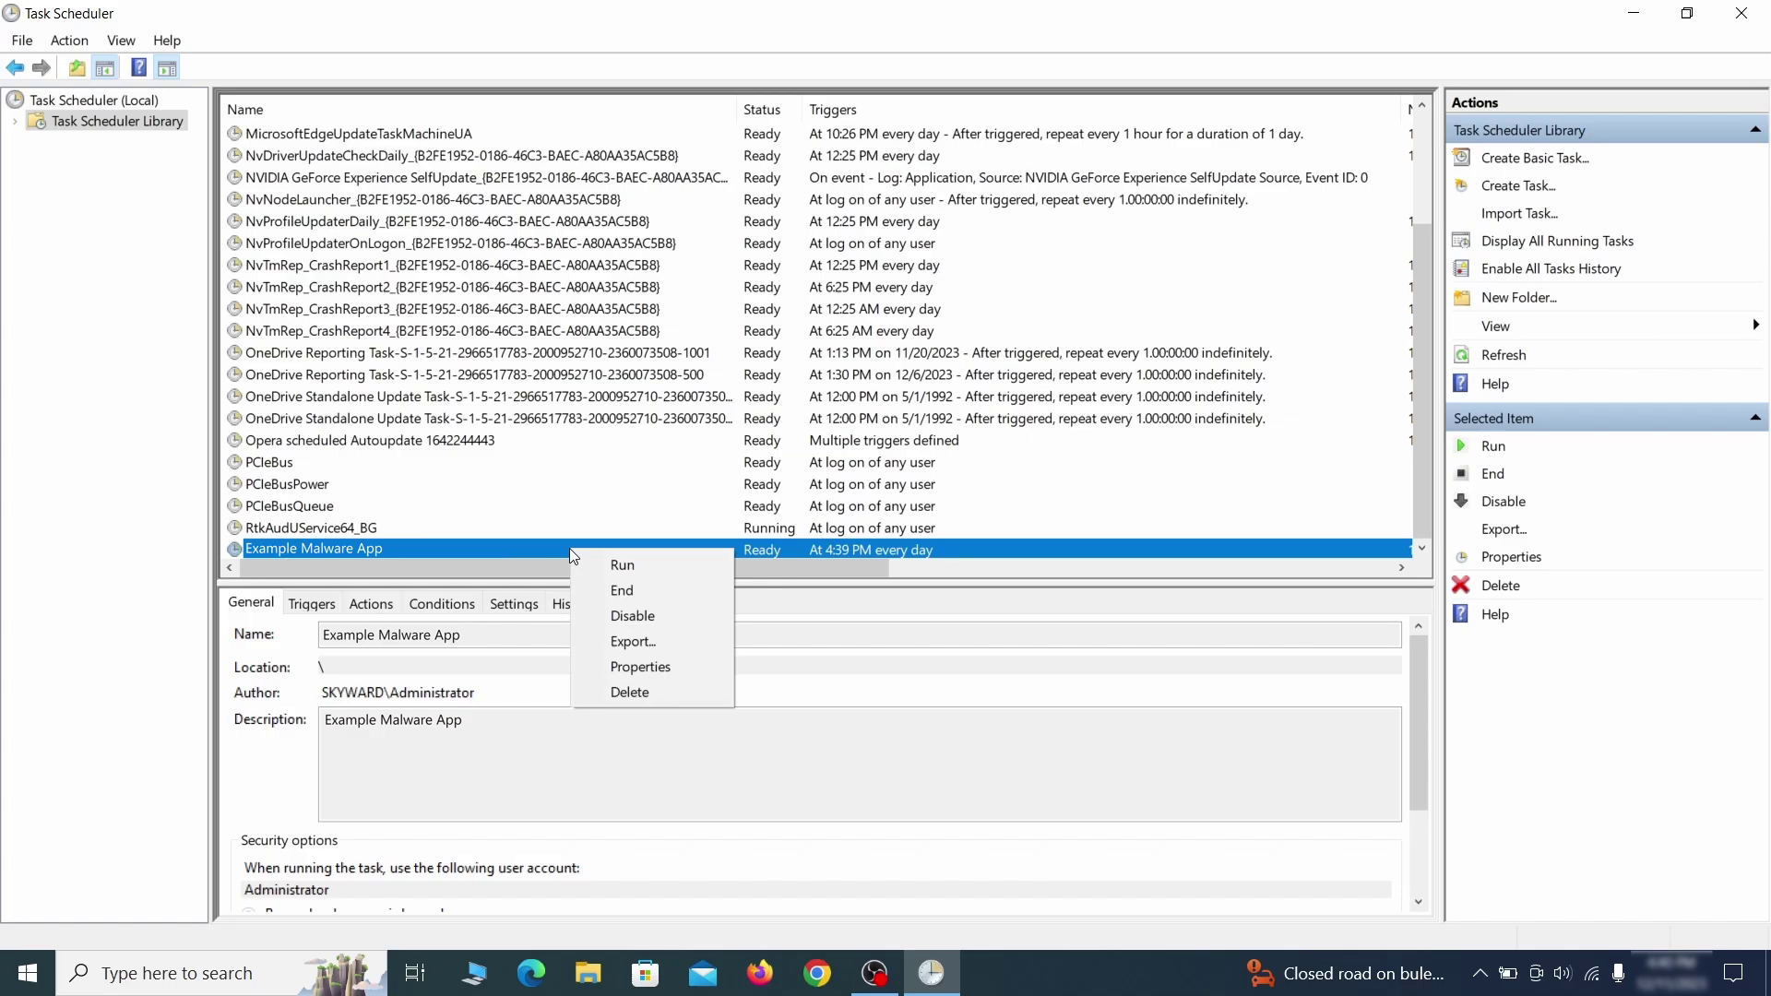
{"action": "left_click", "coordinate": [629, 692]}
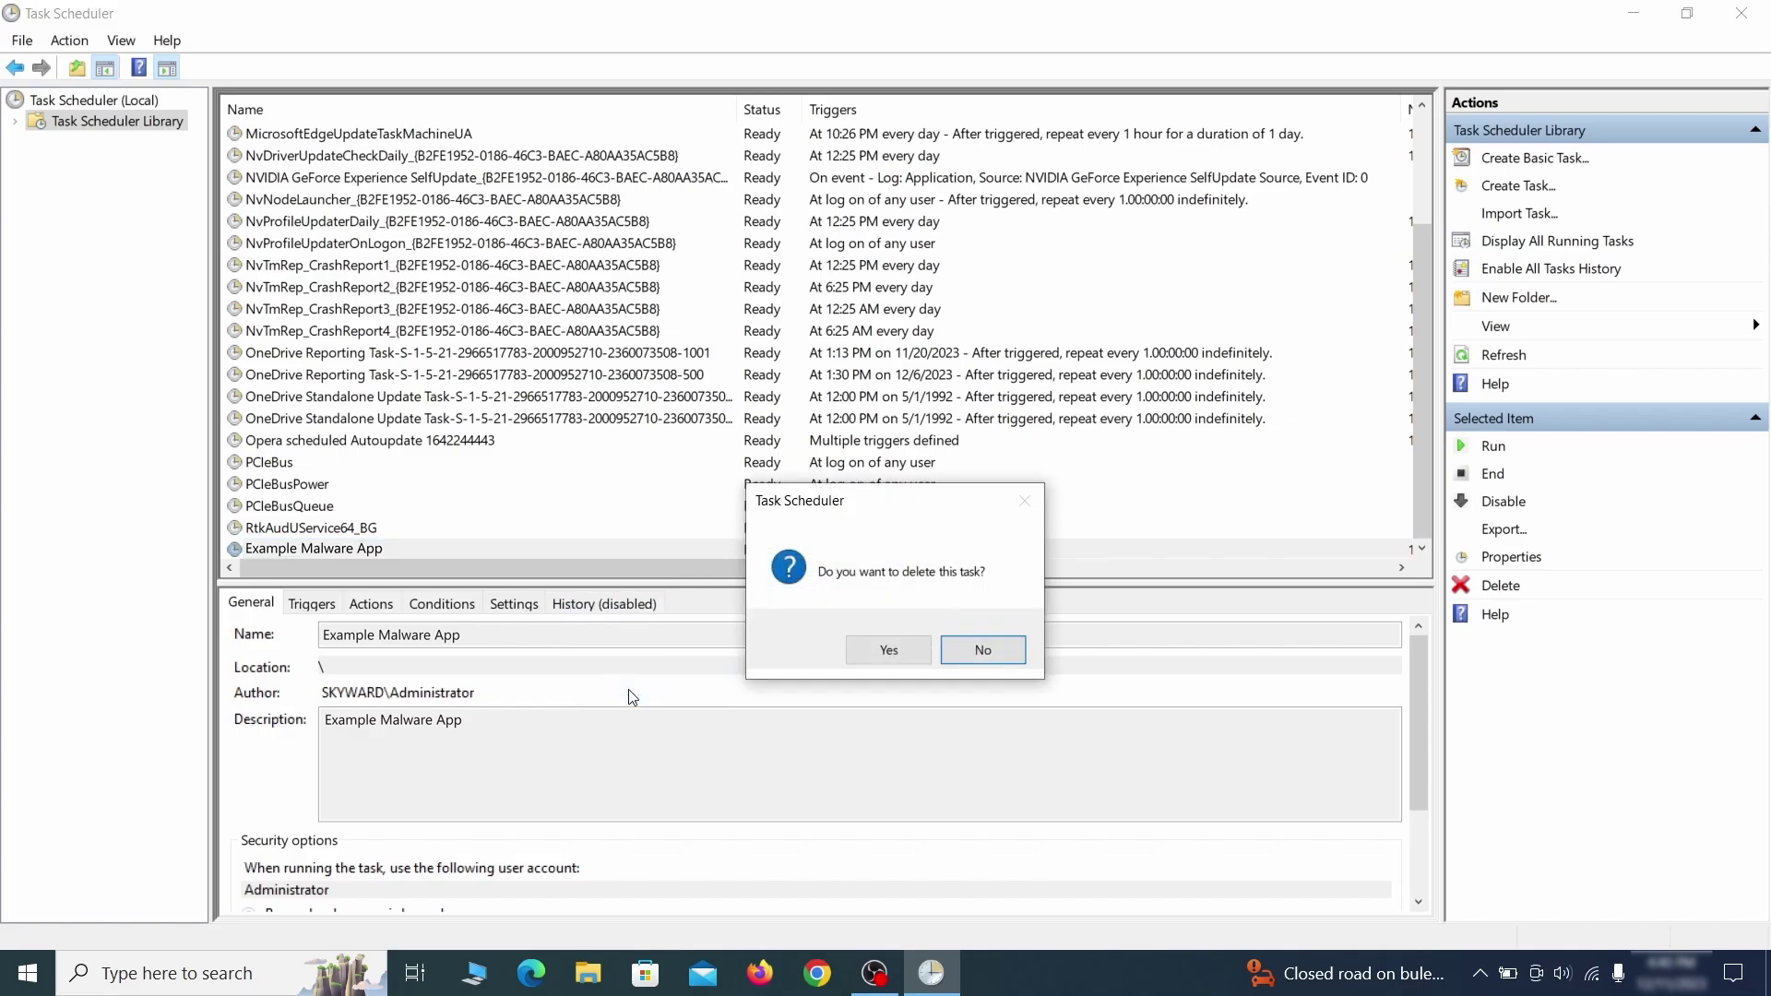
{"action": "left_click", "coordinate": [889, 651]}
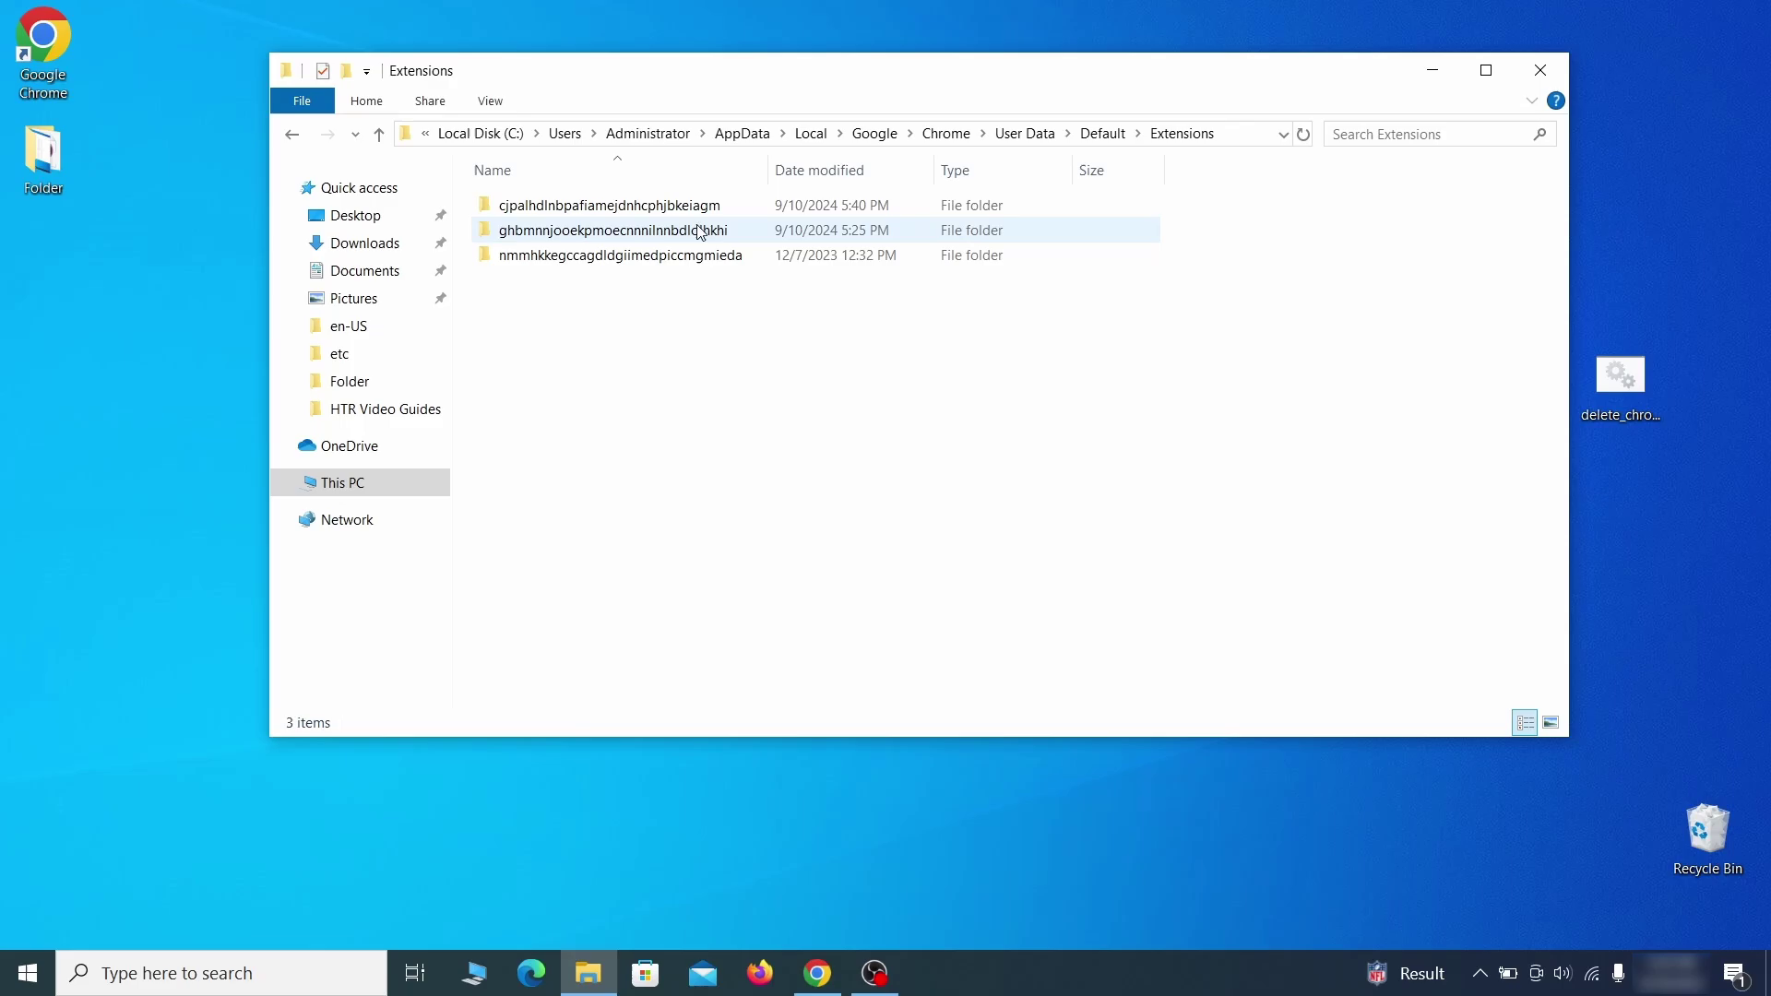
Delete the three folders in Chrome's Extensions folder and repair the uBlock Origin extension.
{"action": "left_click_drag", "start_coordinate": [662, 305], "coordinate": [732, 205]}
{"action": "right_click", "coordinate": [744, 220]}
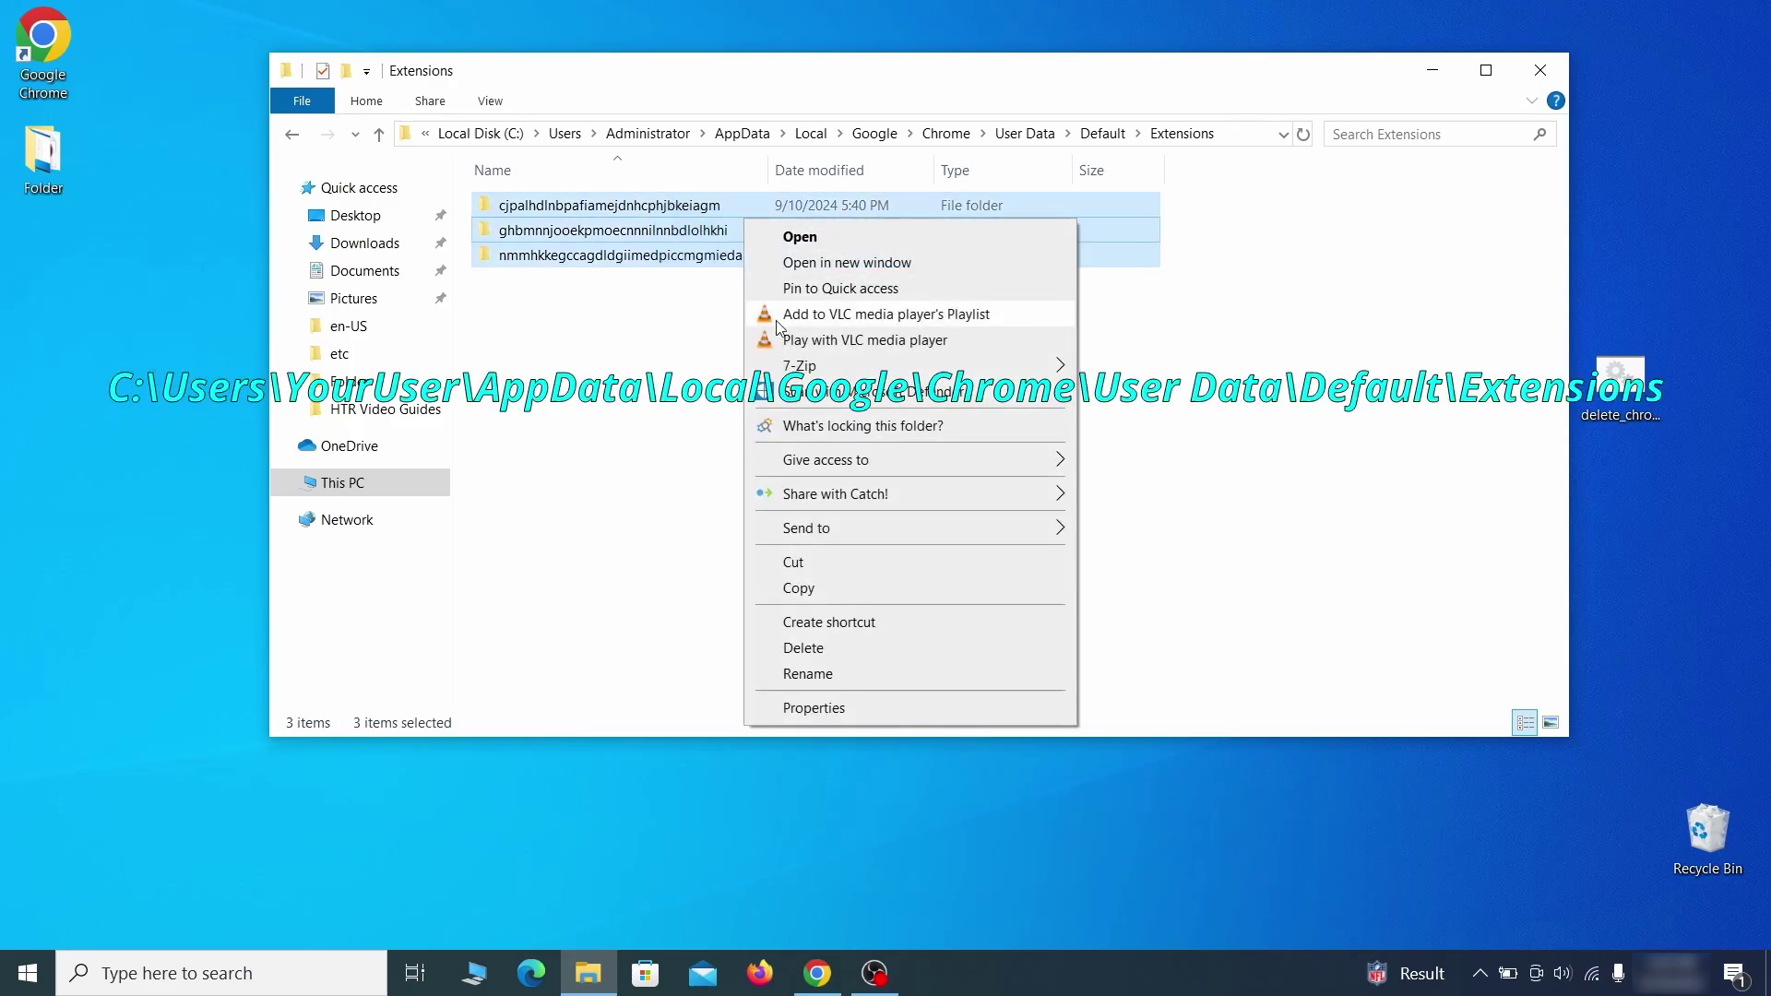
{"action": "left_click", "coordinate": [821, 653]}
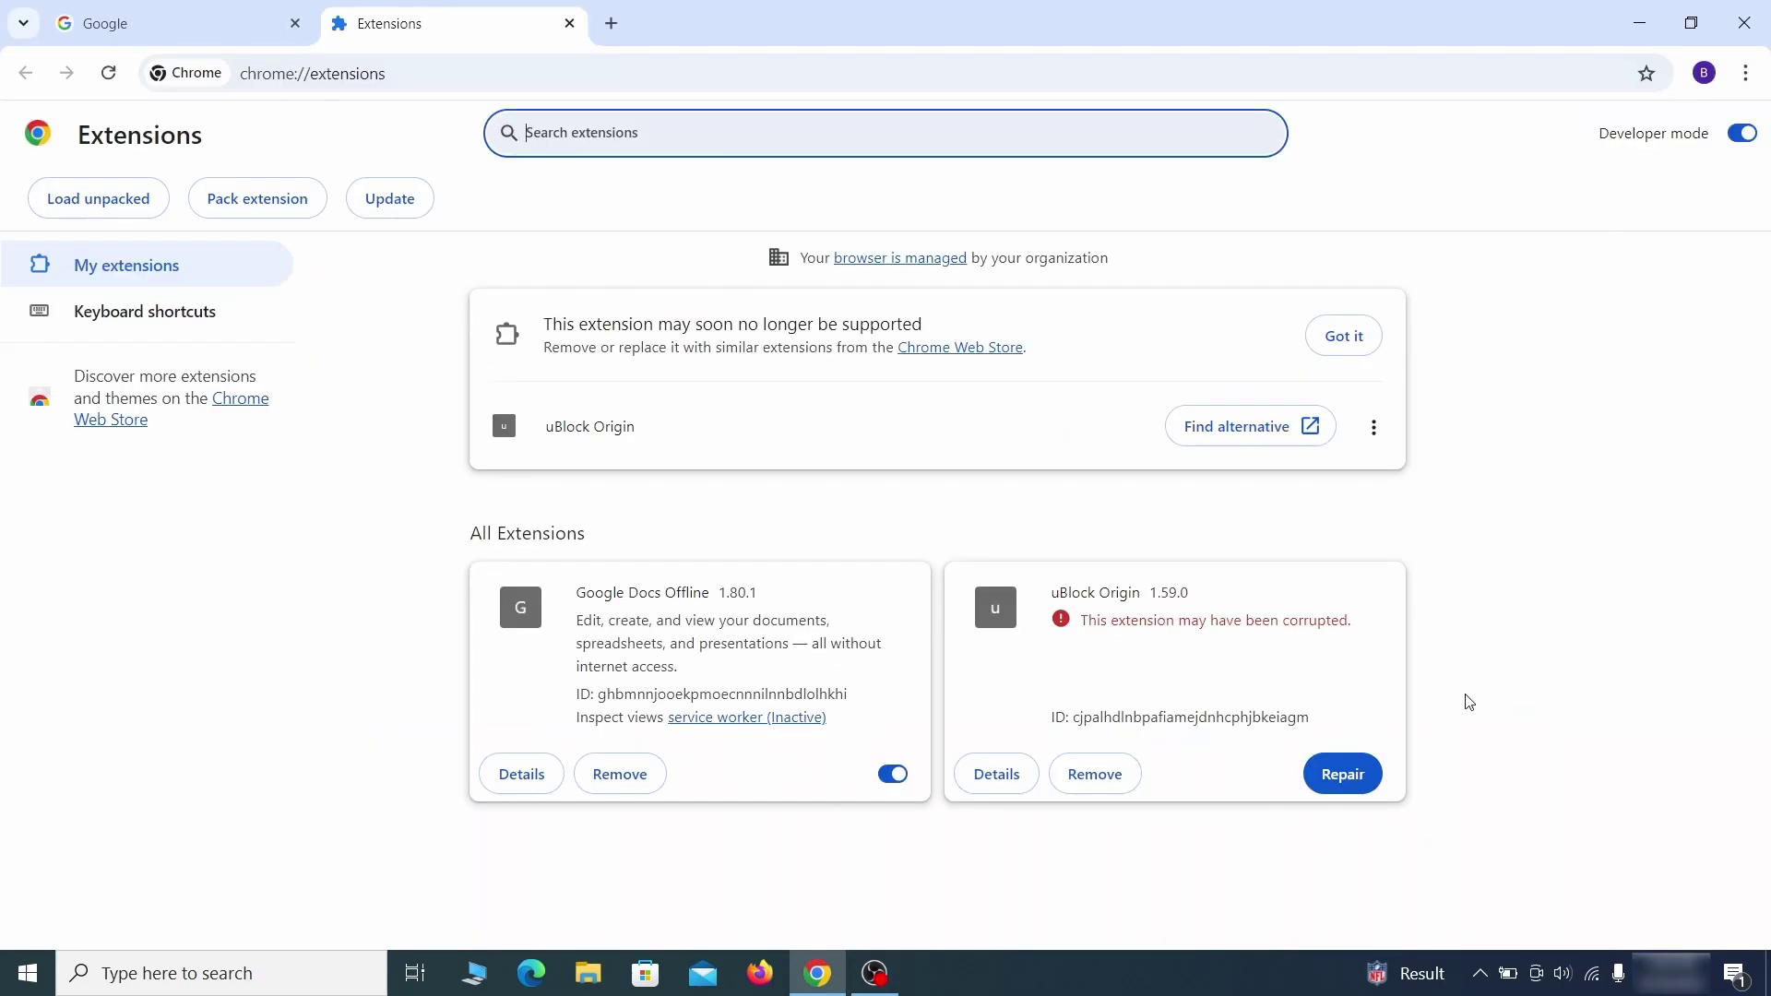
{"action": "left_click", "coordinate": [1353, 791]}
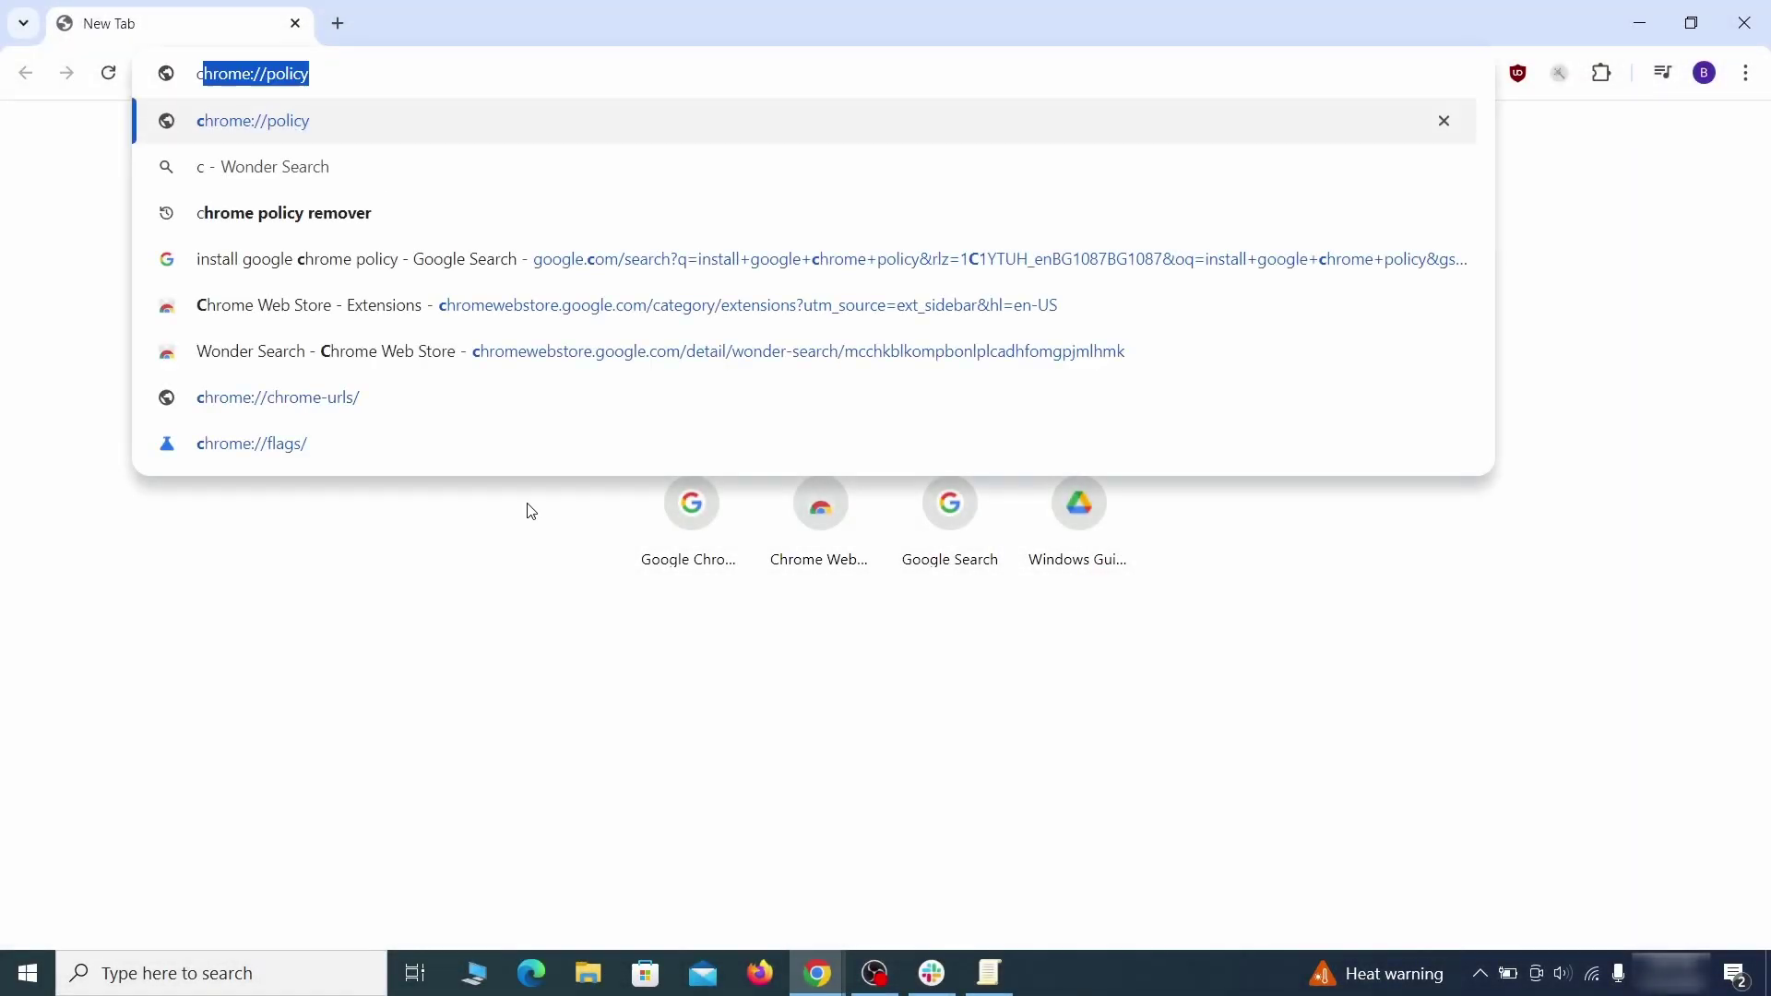
Load chrome://policy and copy the rogue HomepageLocation policy value.
{"action": "key", "text": "Return"}
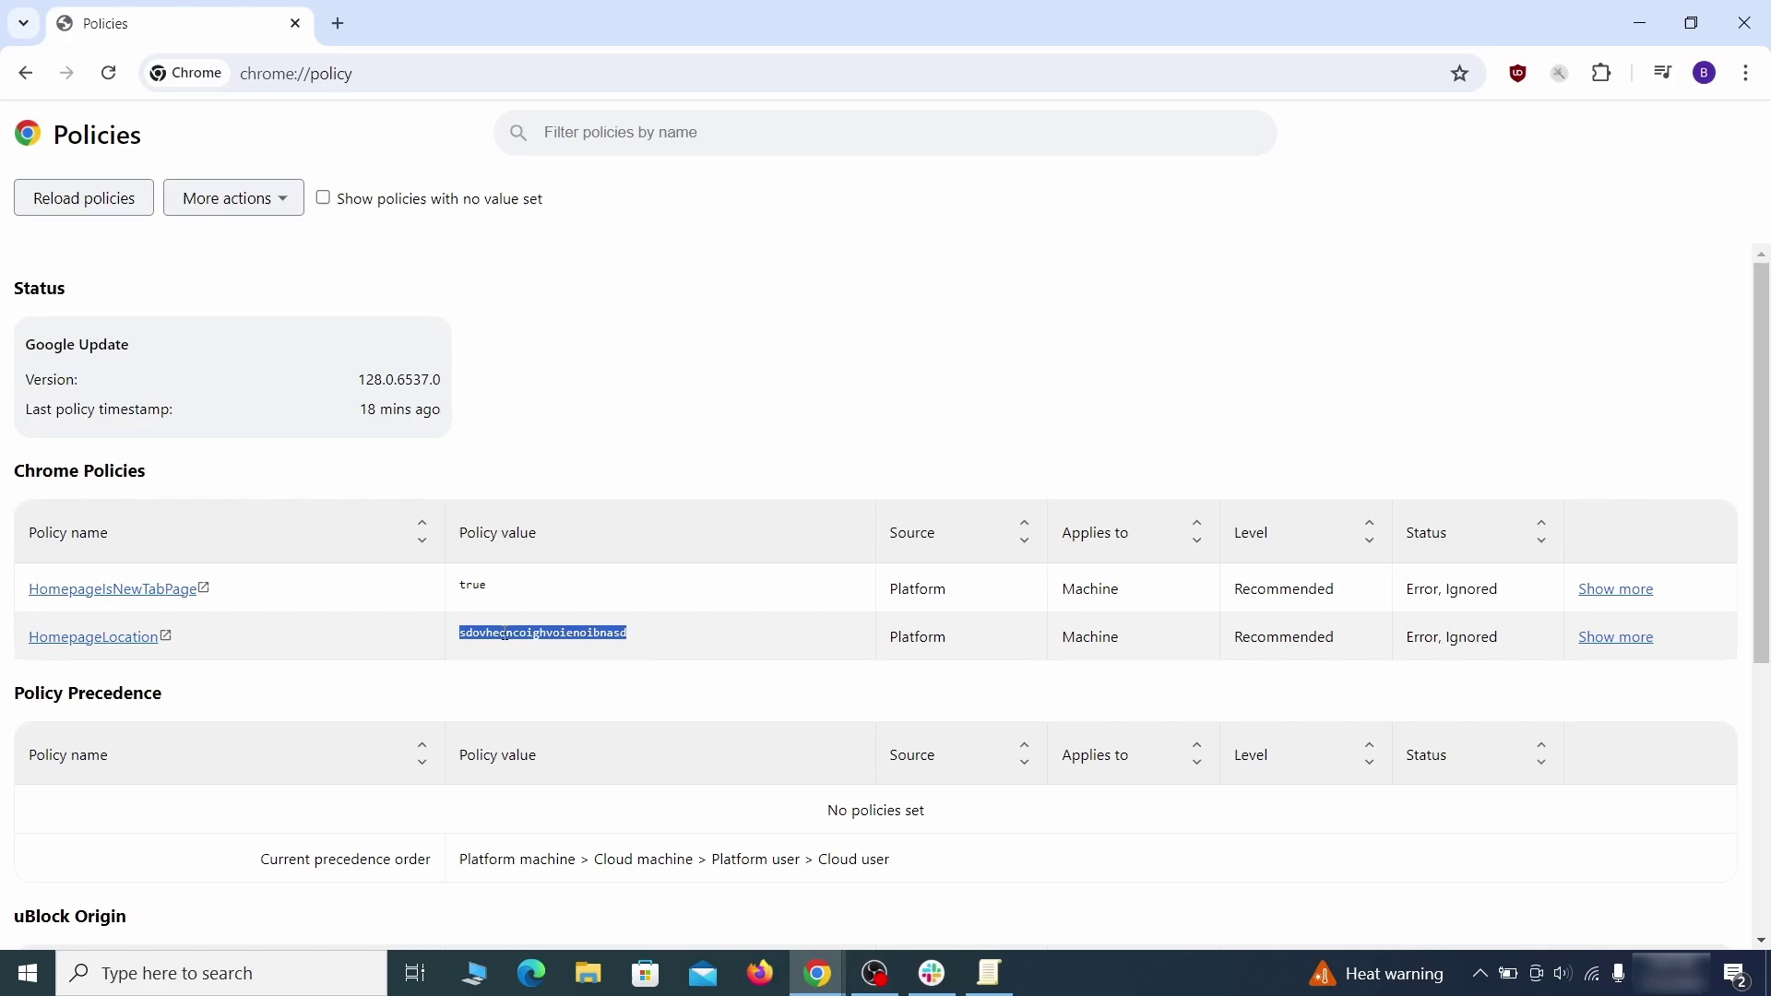
{"action": "right_click", "coordinate": [505, 634]}
{"action": "left_click", "coordinate": [554, 654]}
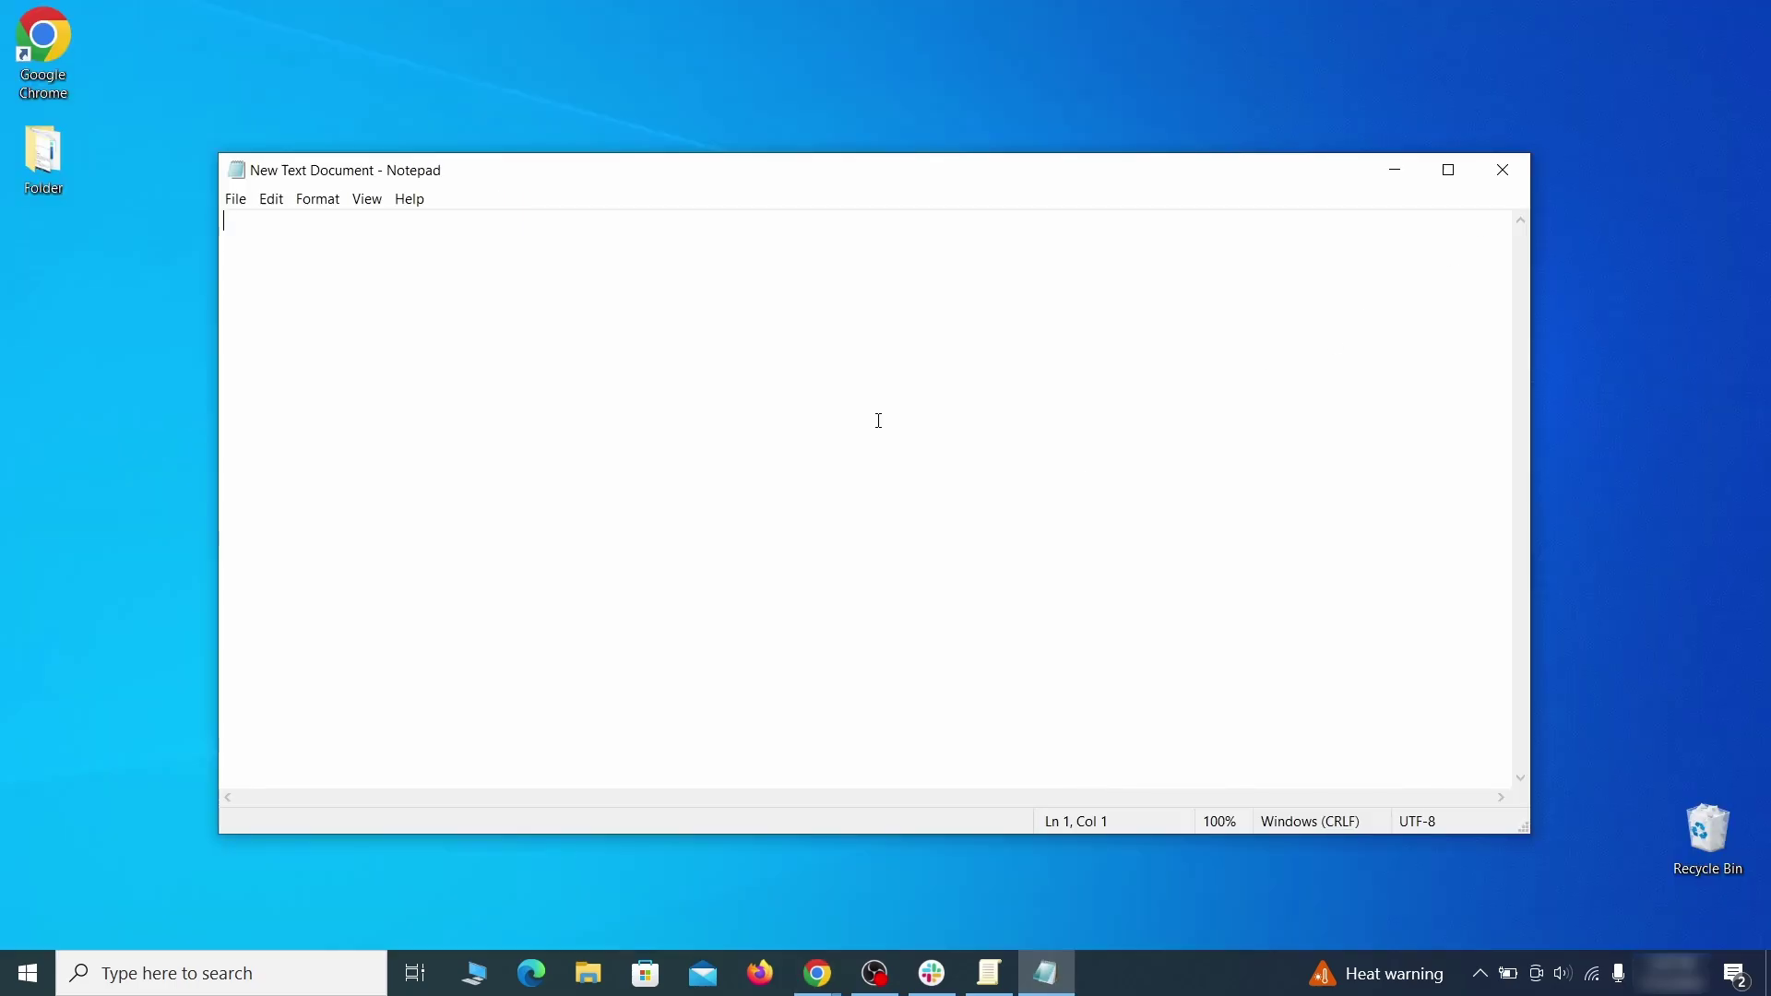
Paste the policy value into Notepad, then copy the Wonder Search extension ID using Developer mode.
{"action": "right_click", "coordinate": [879, 420]}
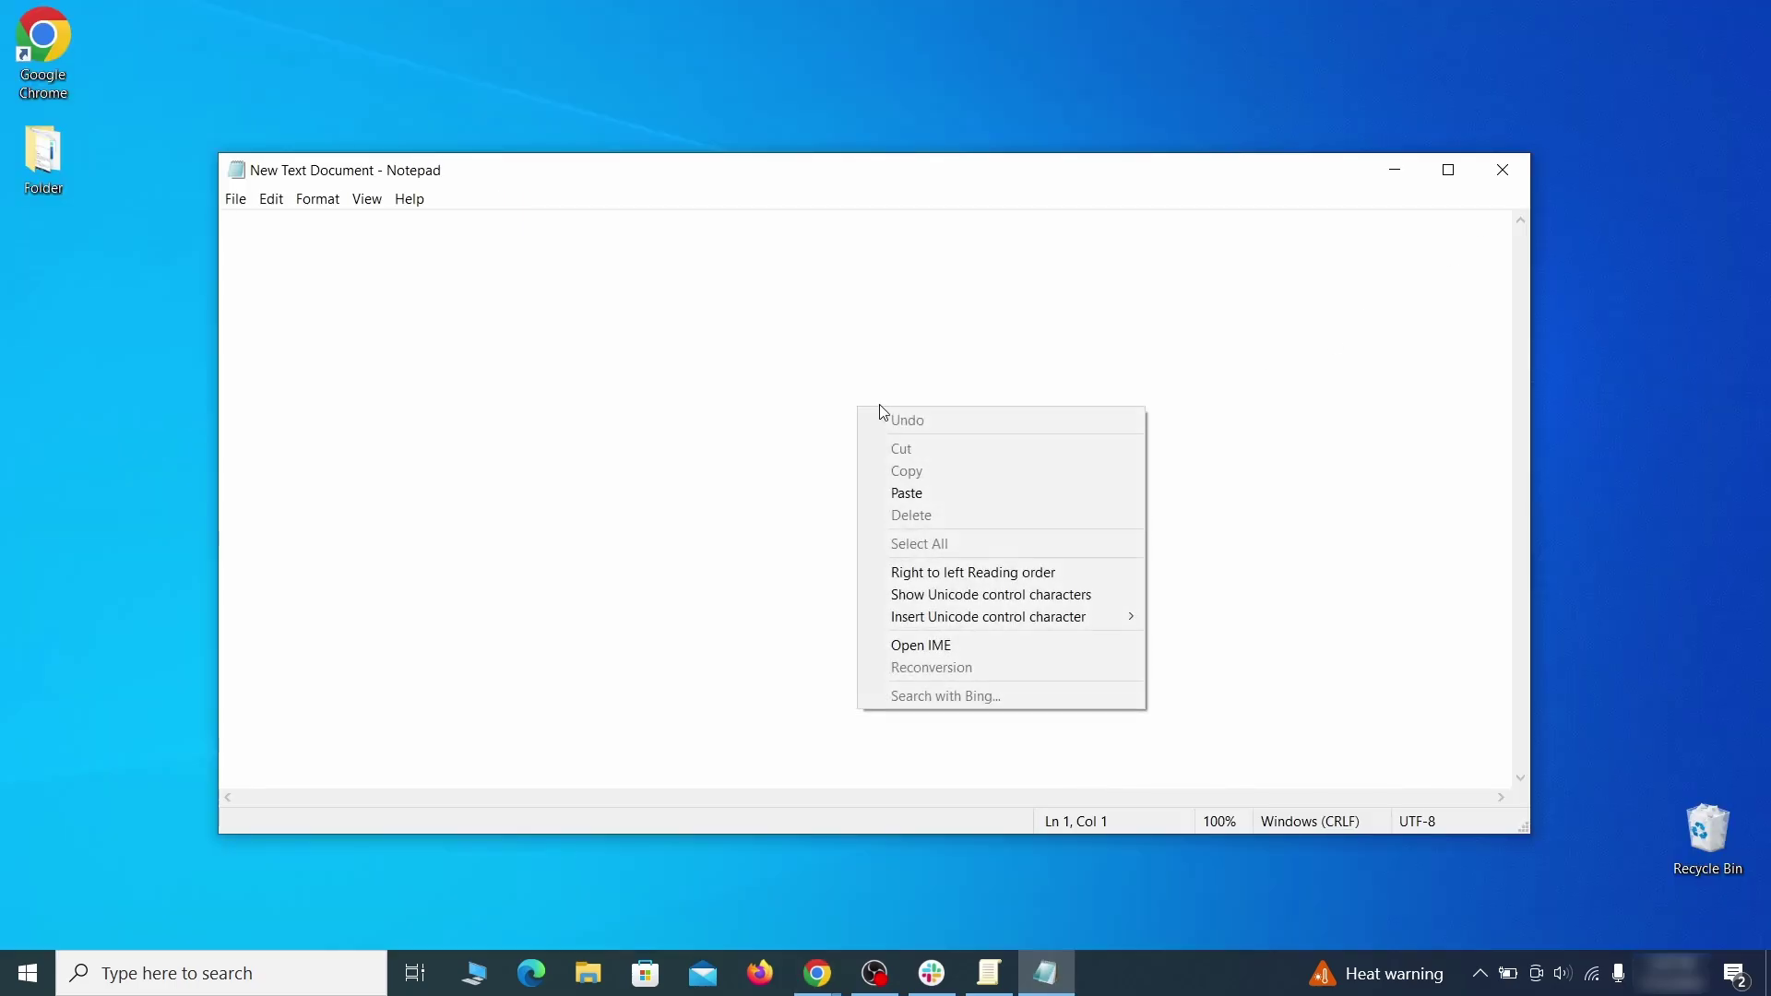
{"action": "left_click", "coordinate": [933, 490]}
{"action": "left_click", "coordinate": [1747, 73]}
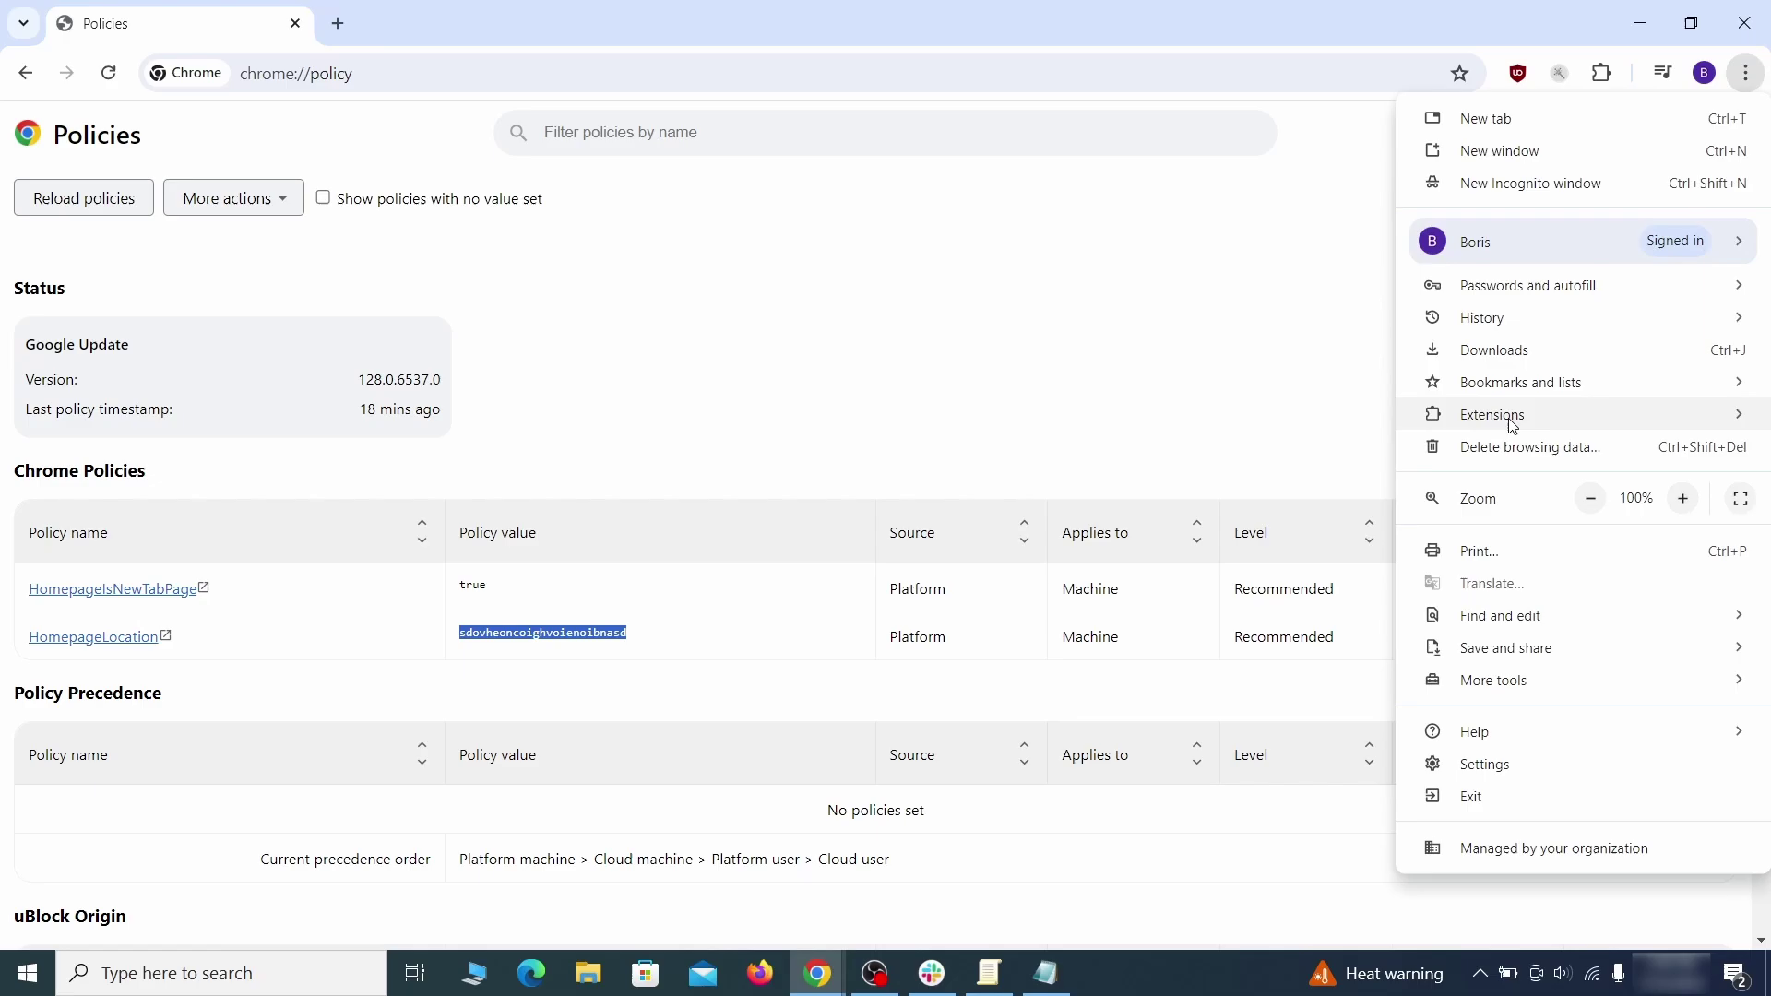
{"action": "mouse_move", "coordinate": [1513, 420]}
{"action": "left_click", "coordinate": [1318, 427]}
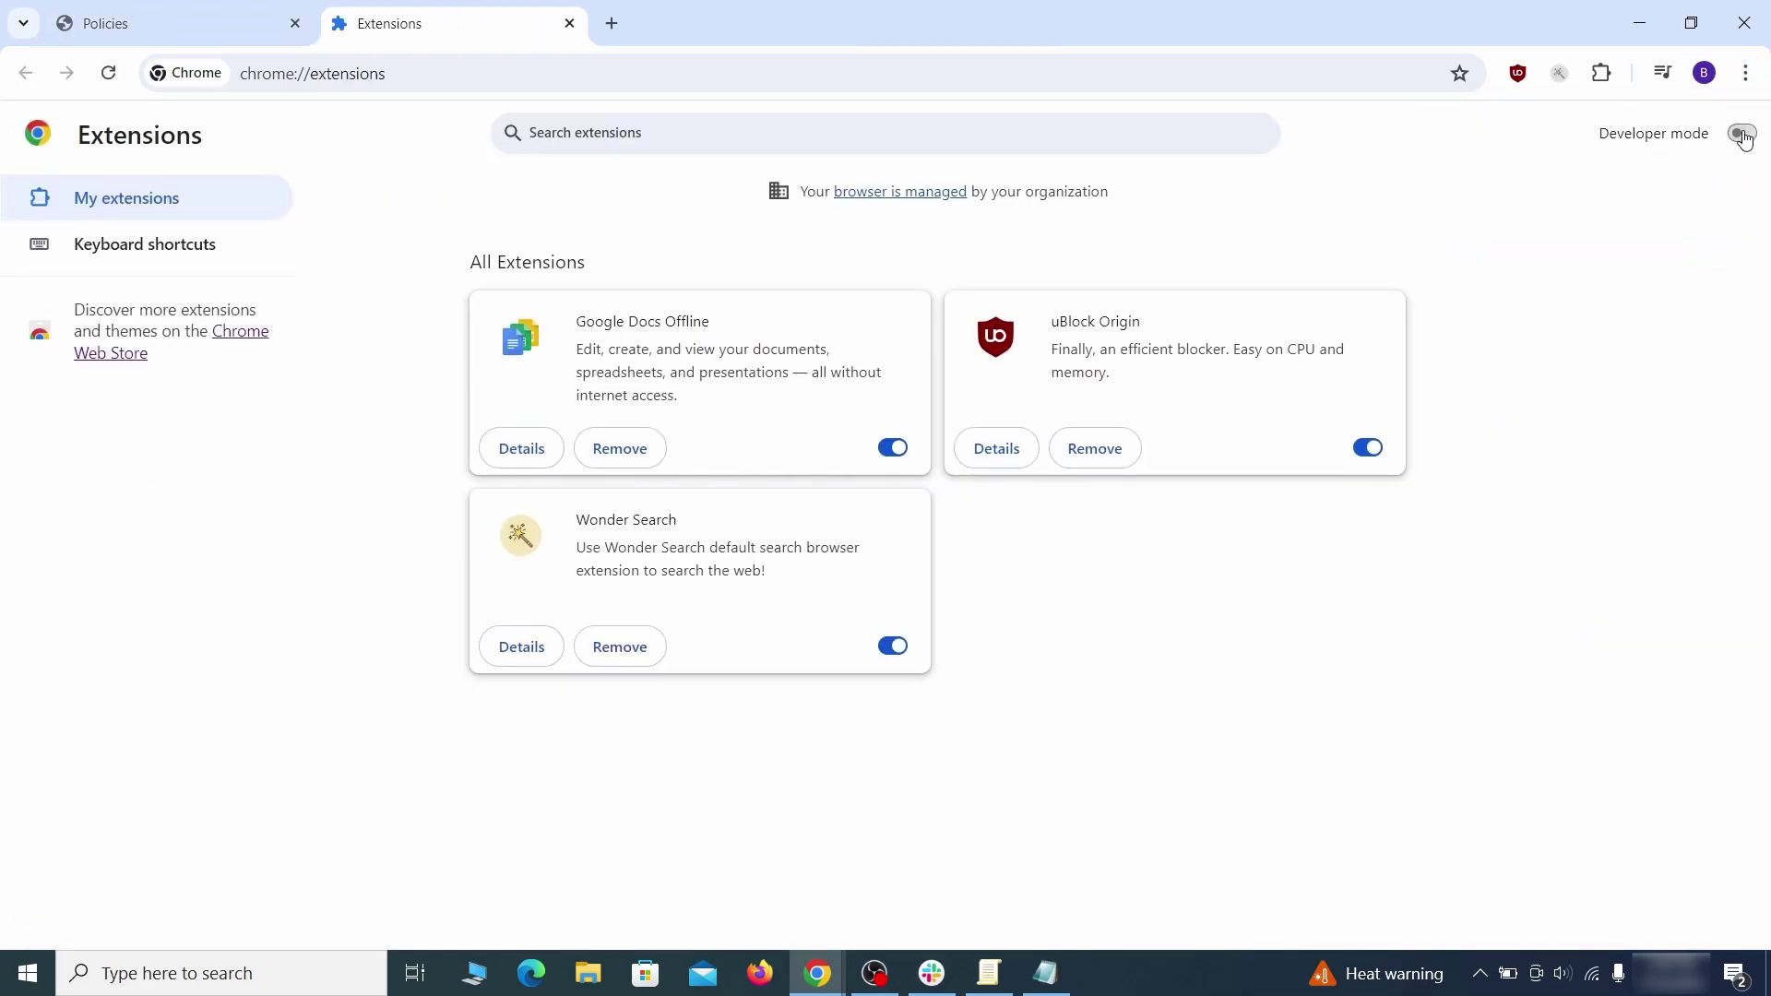
{"action": "left_click", "coordinate": [1744, 135]}
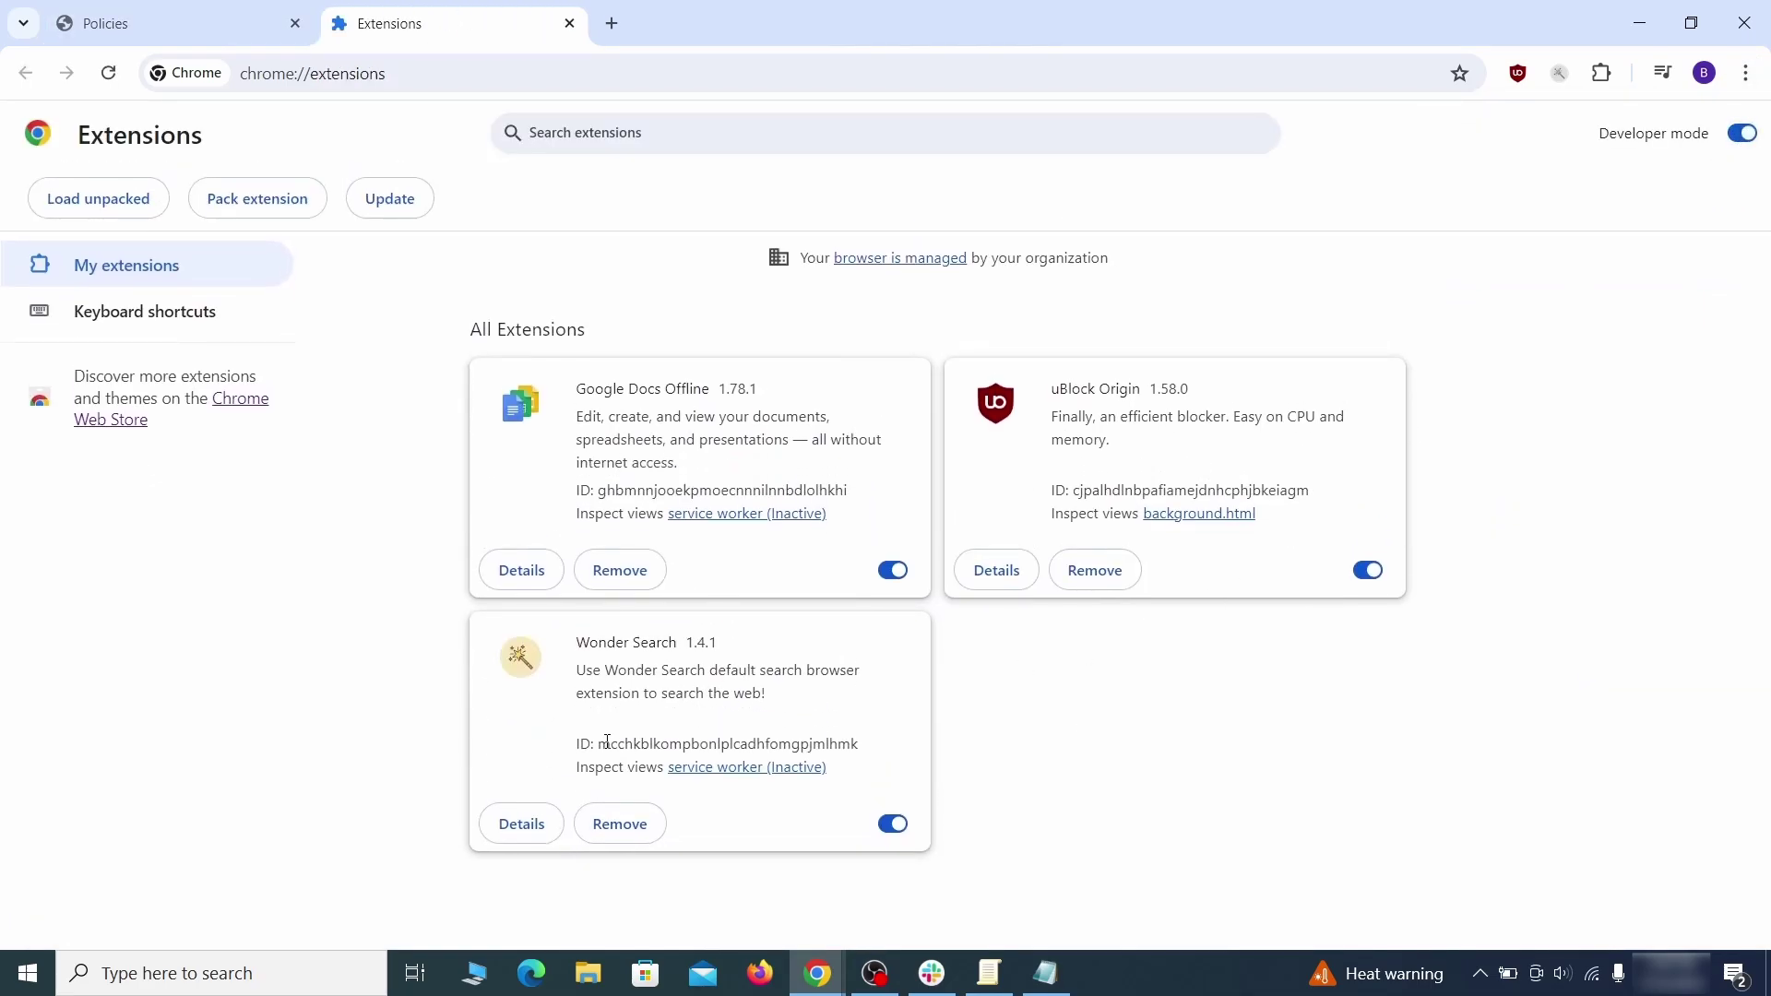
{"action": "right_click", "coordinate": [859, 744]}
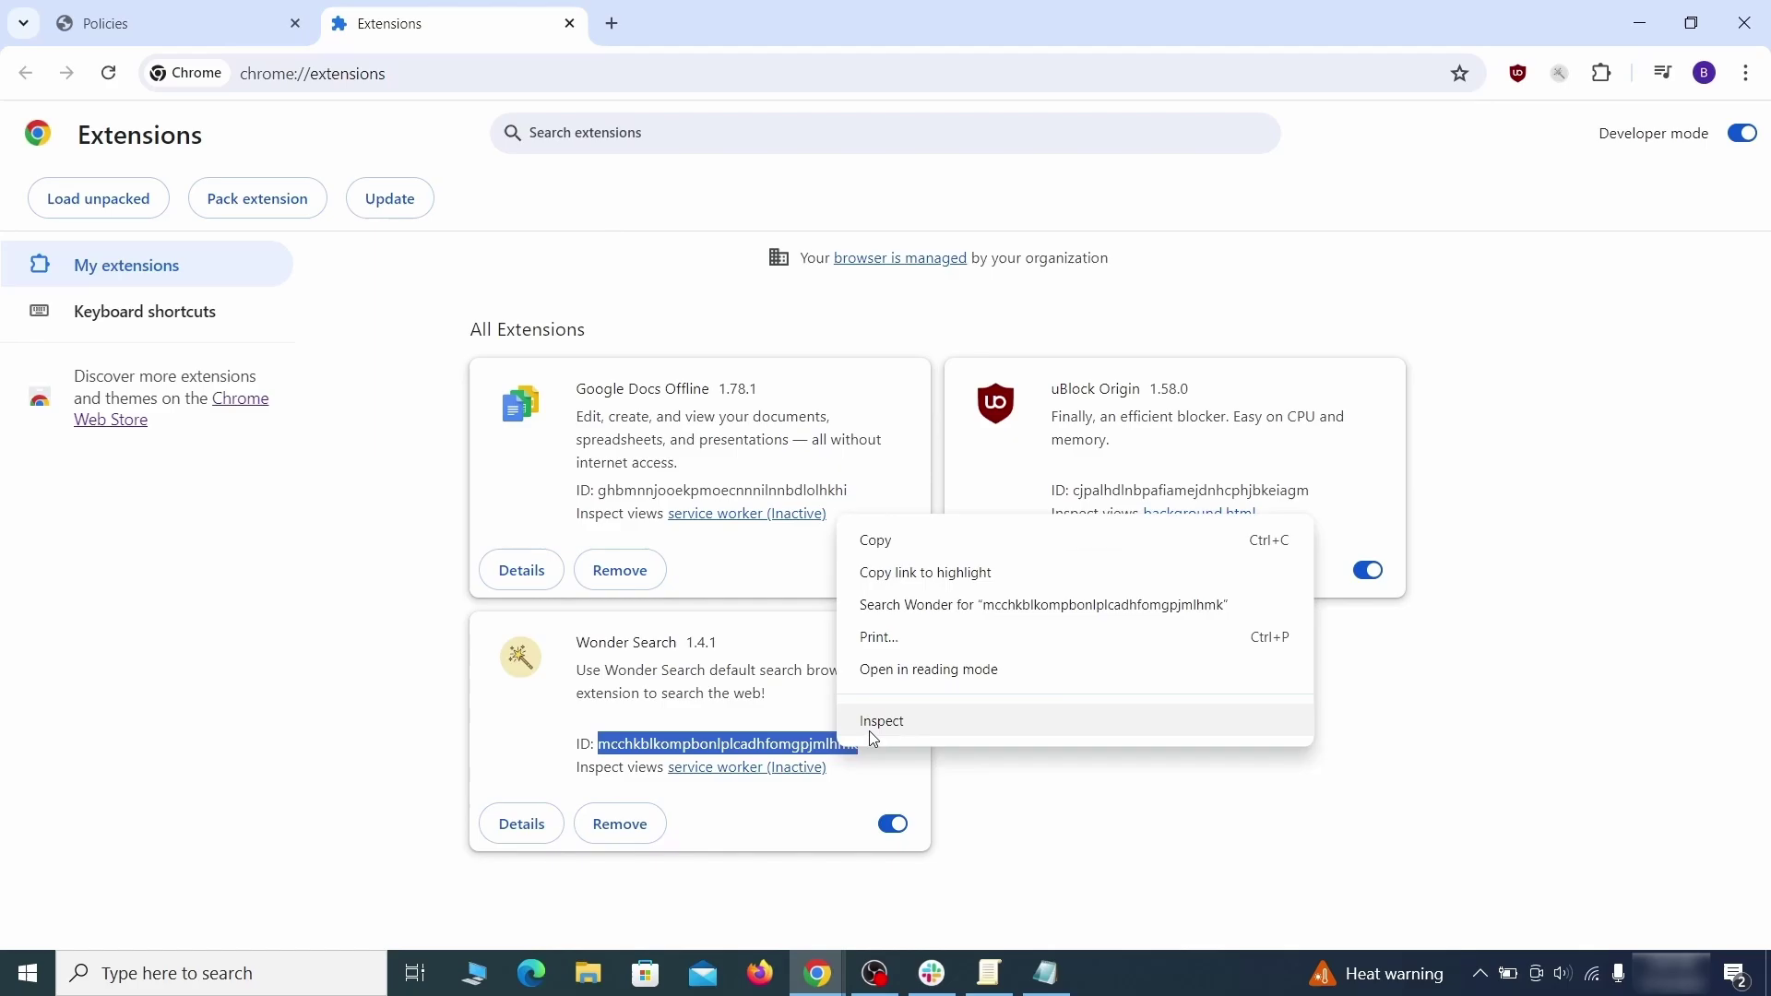
{"action": "left_click", "coordinate": [859, 542]}
{"action": "left_click", "coordinate": [1643, 24]}
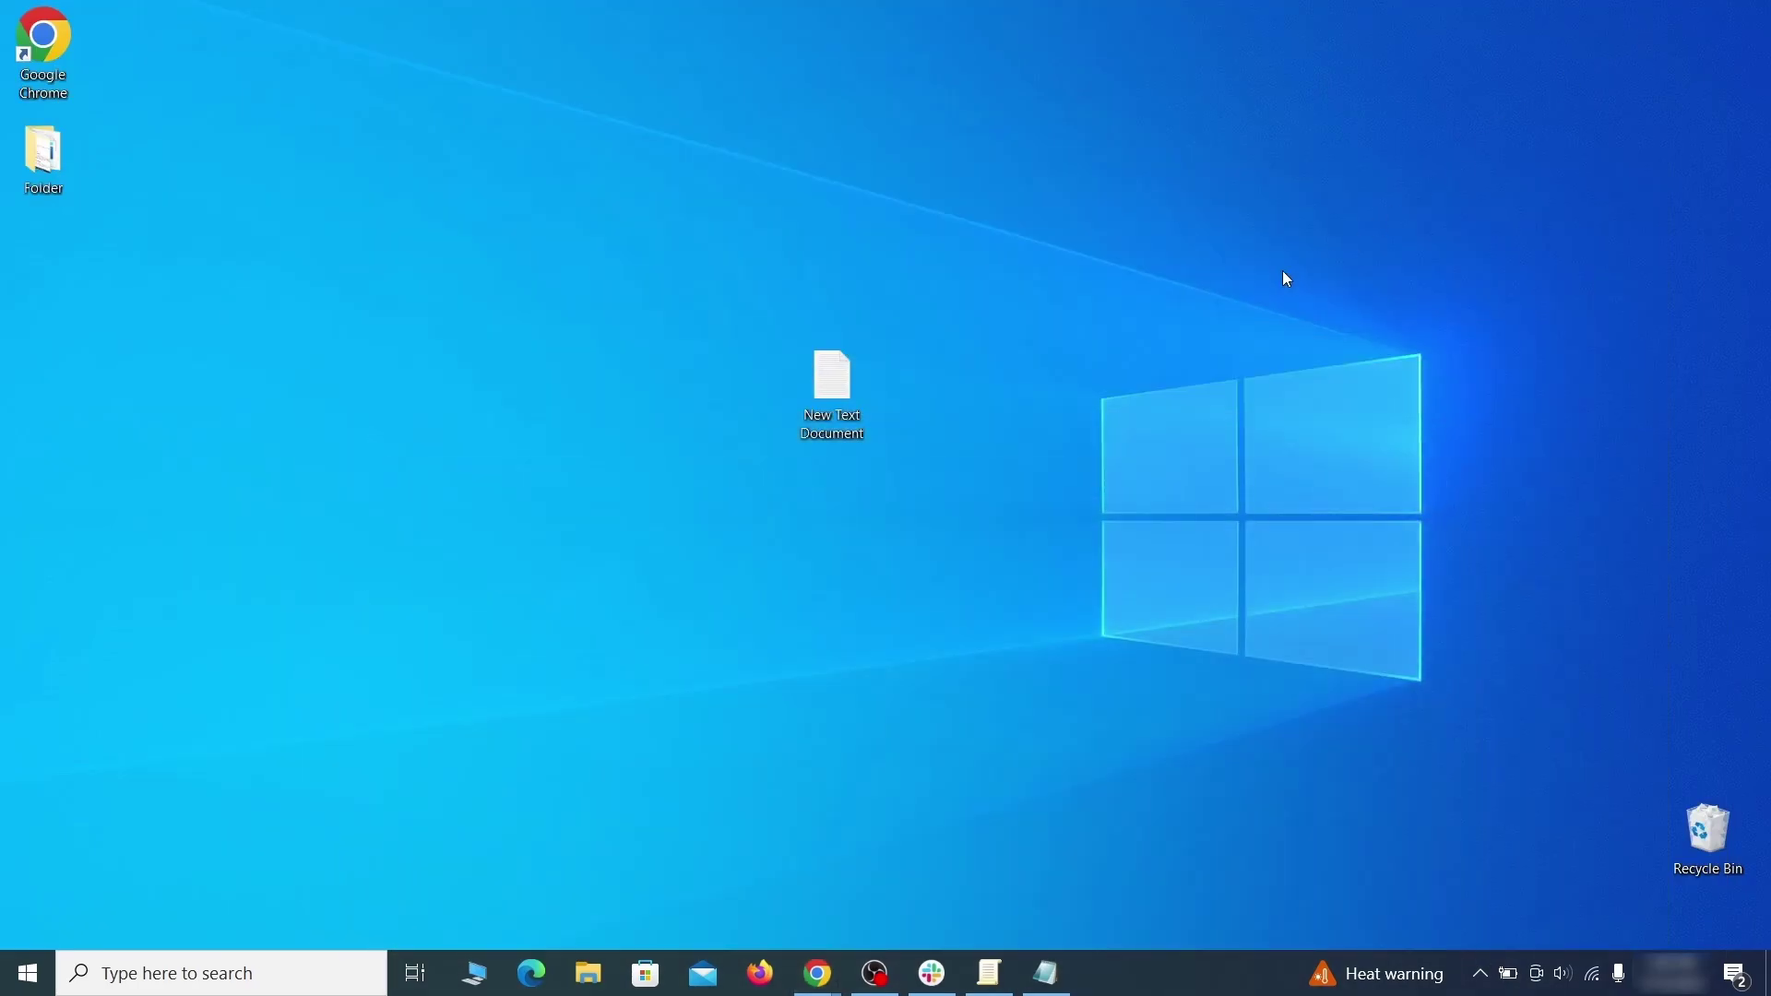
Paste the extension ID into Notepad and launch Registry Editor as administrator.
{"action": "left_click", "coordinate": [1064, 991]}
{"action": "right_click", "coordinate": [520, 366]}
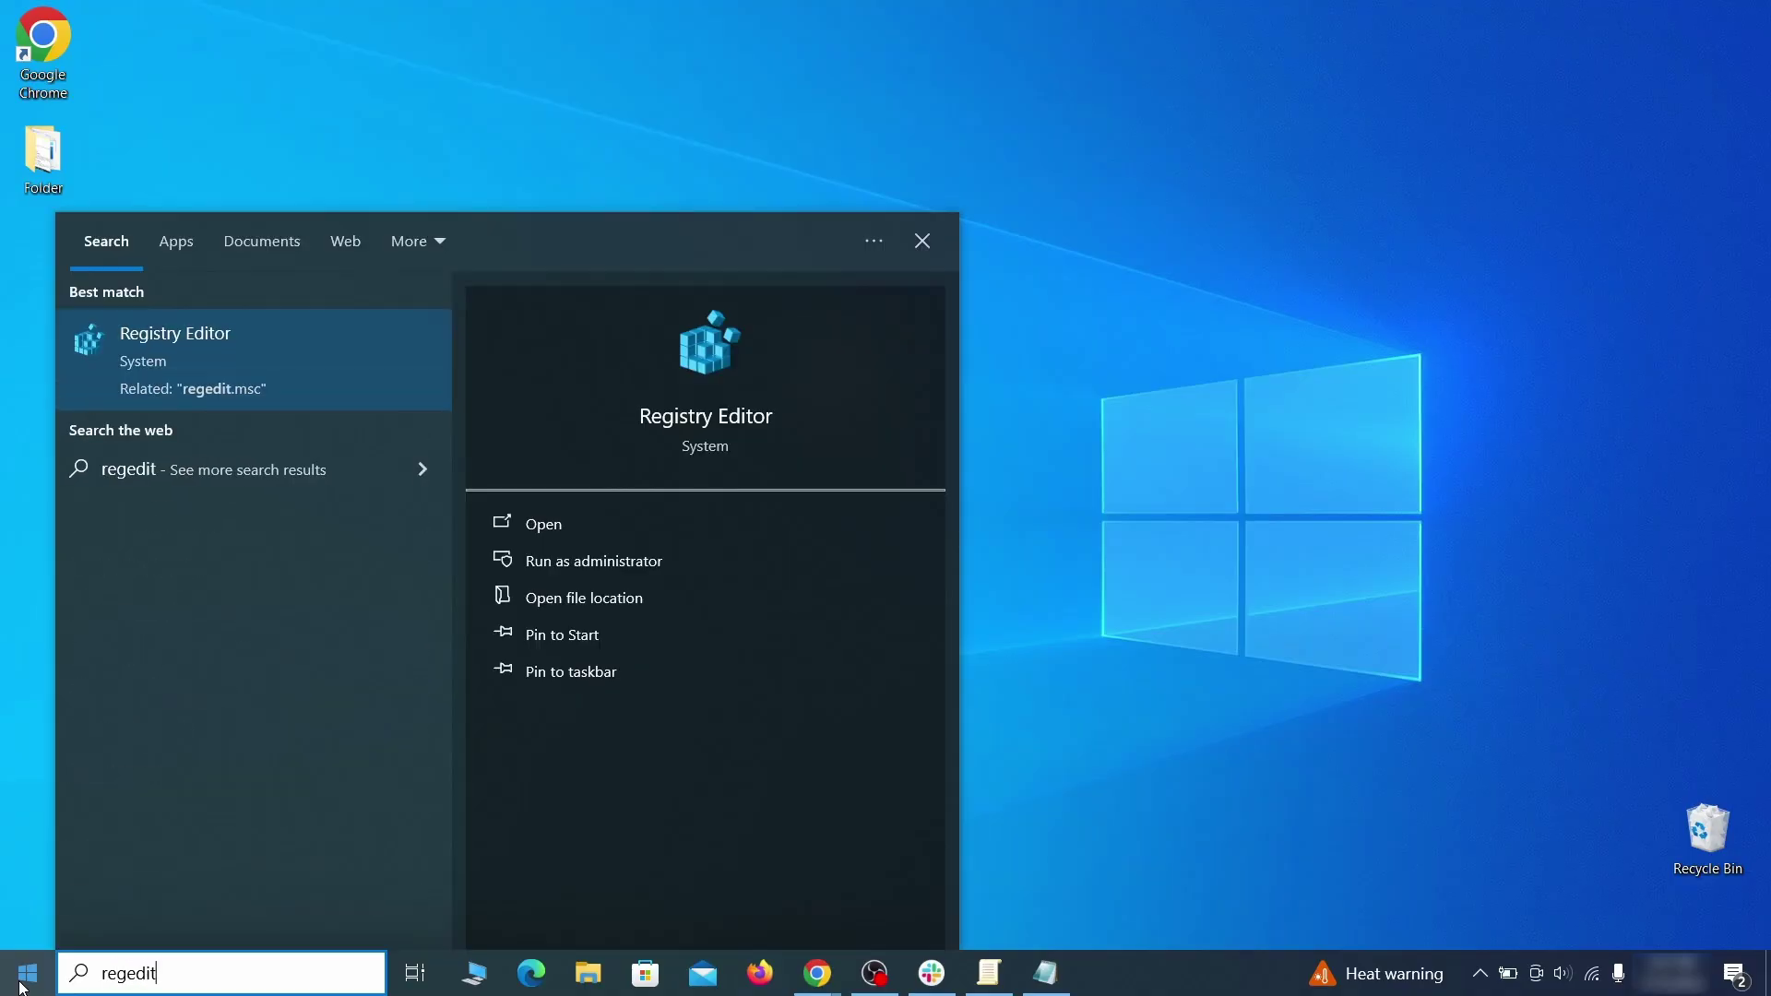
{"action": "right_click", "coordinate": [355, 351]}
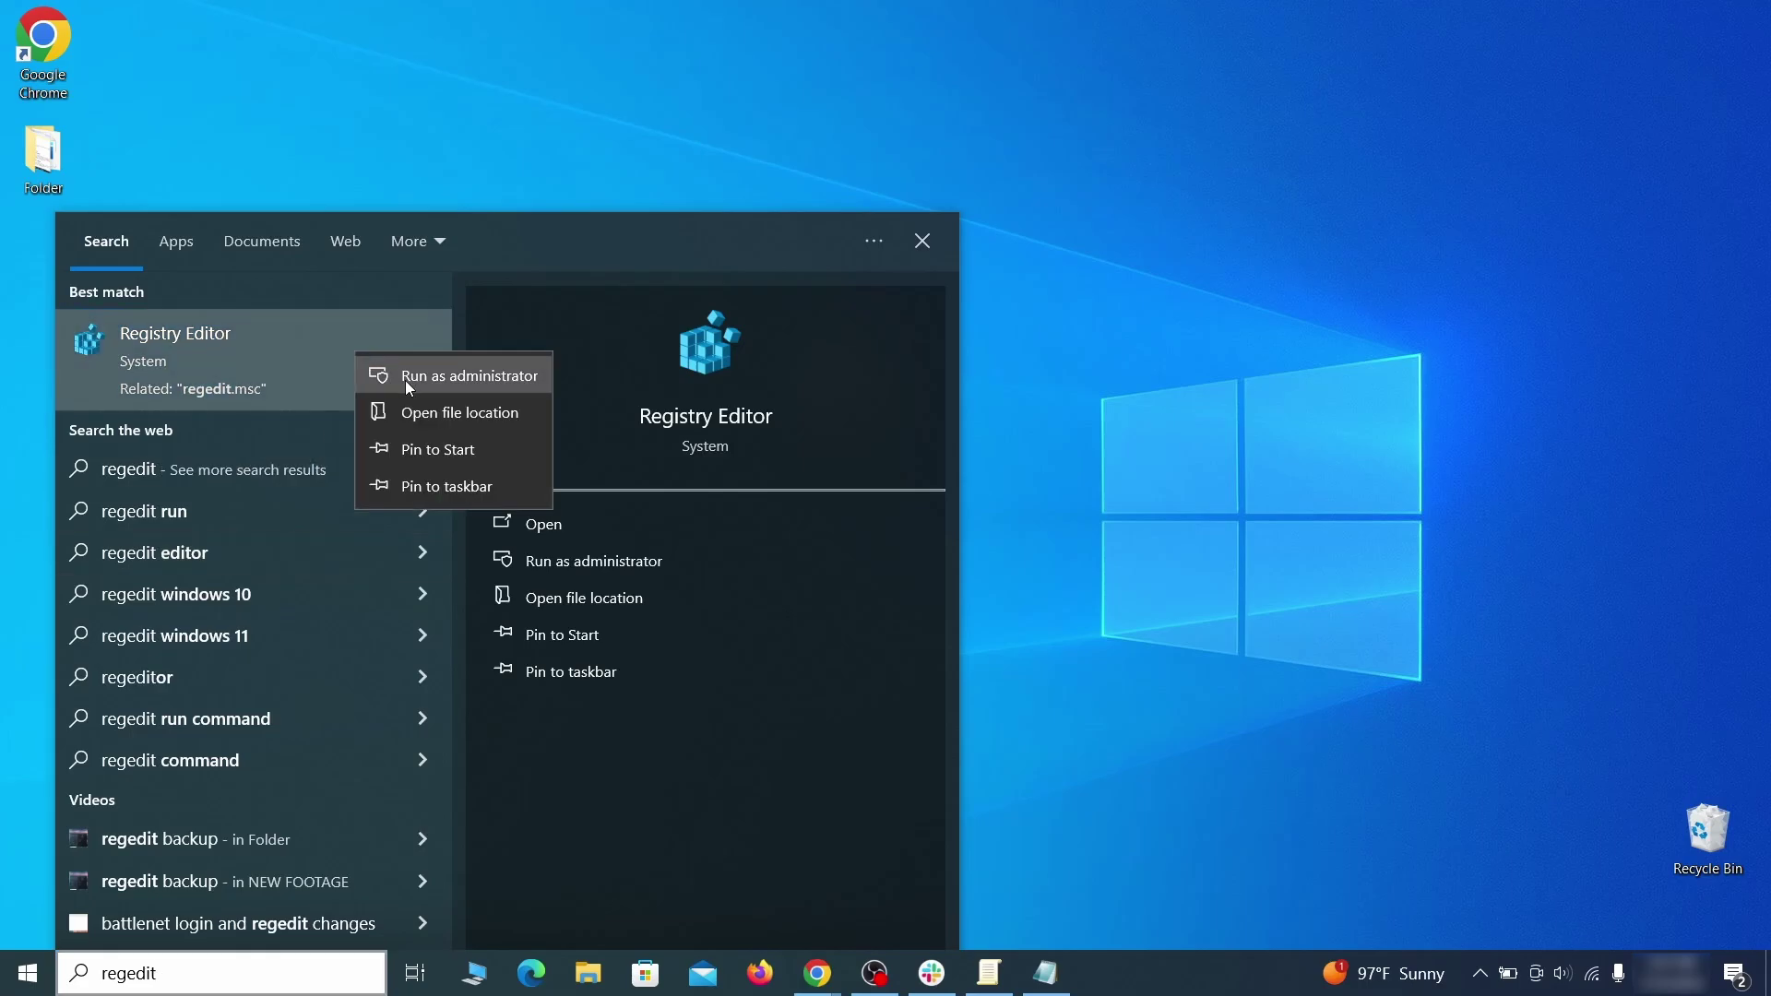
{"action": "left_click", "coordinate": [405, 380]}
Search the registry for the copied HomepageLocation policy value.
{"action": "key", "text": "ctrl+f"}
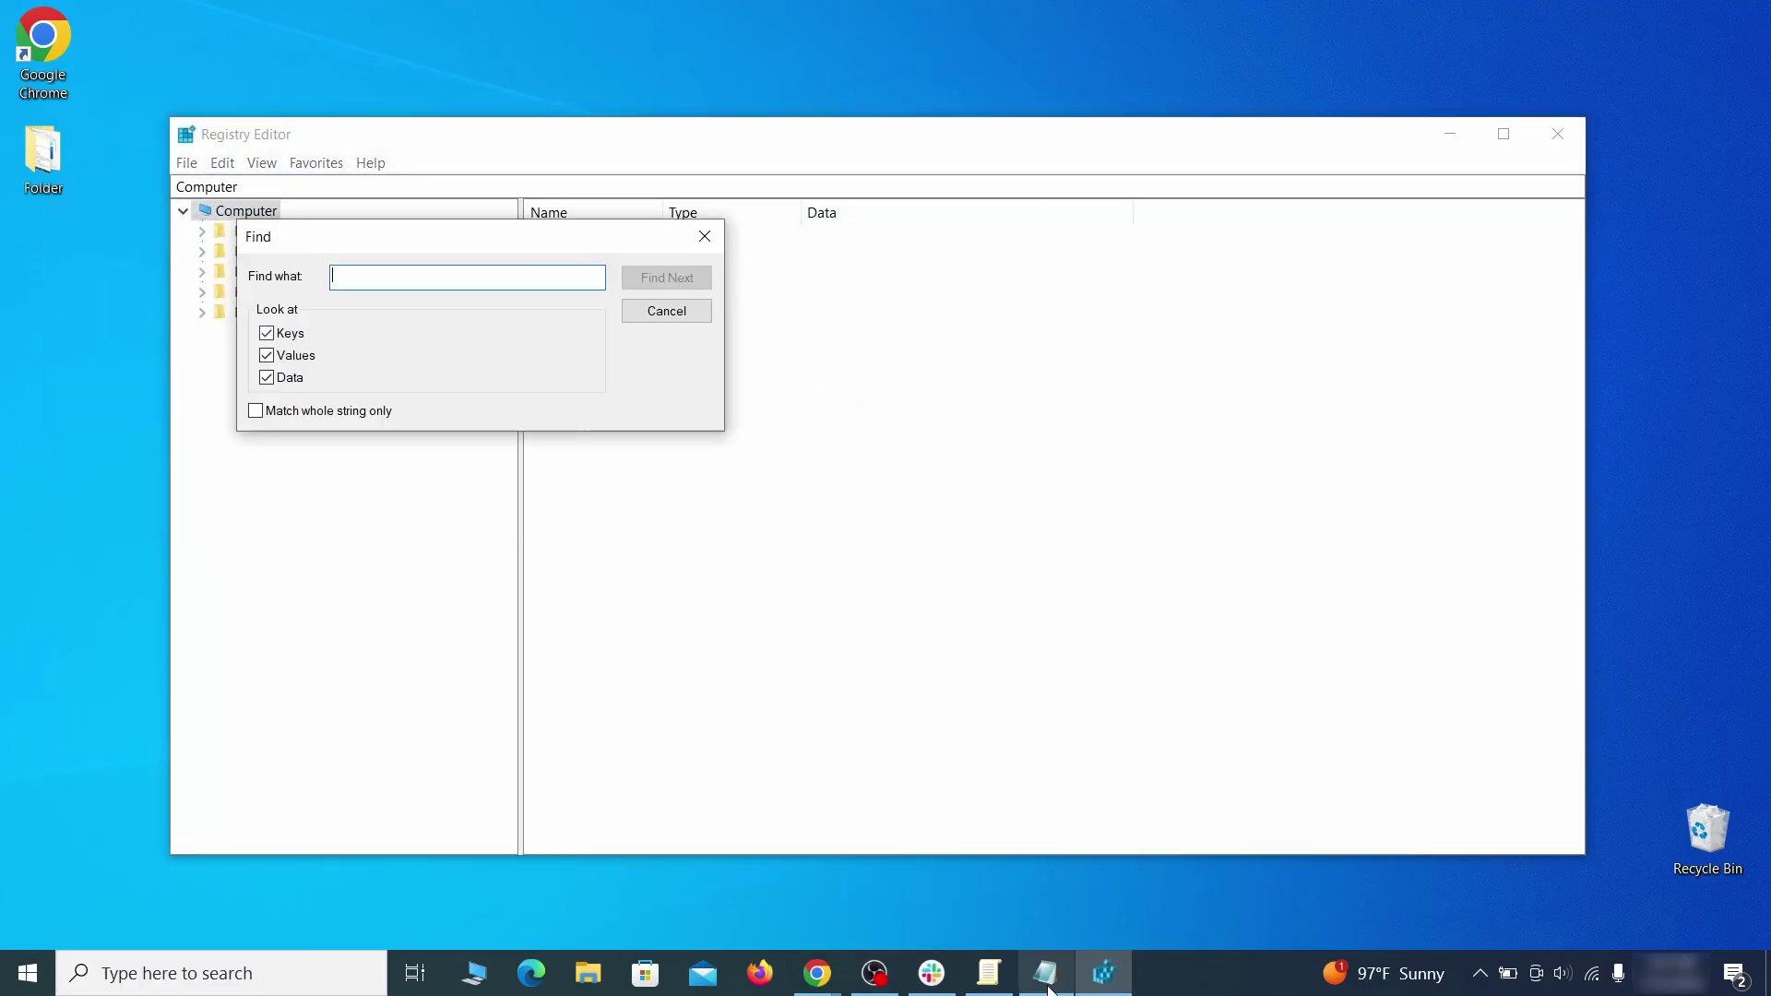
{"action": "left_click", "coordinate": [1050, 978]}
{"action": "right_click", "coordinate": [406, 243]}
{"action": "left_click", "coordinate": [440, 315]}
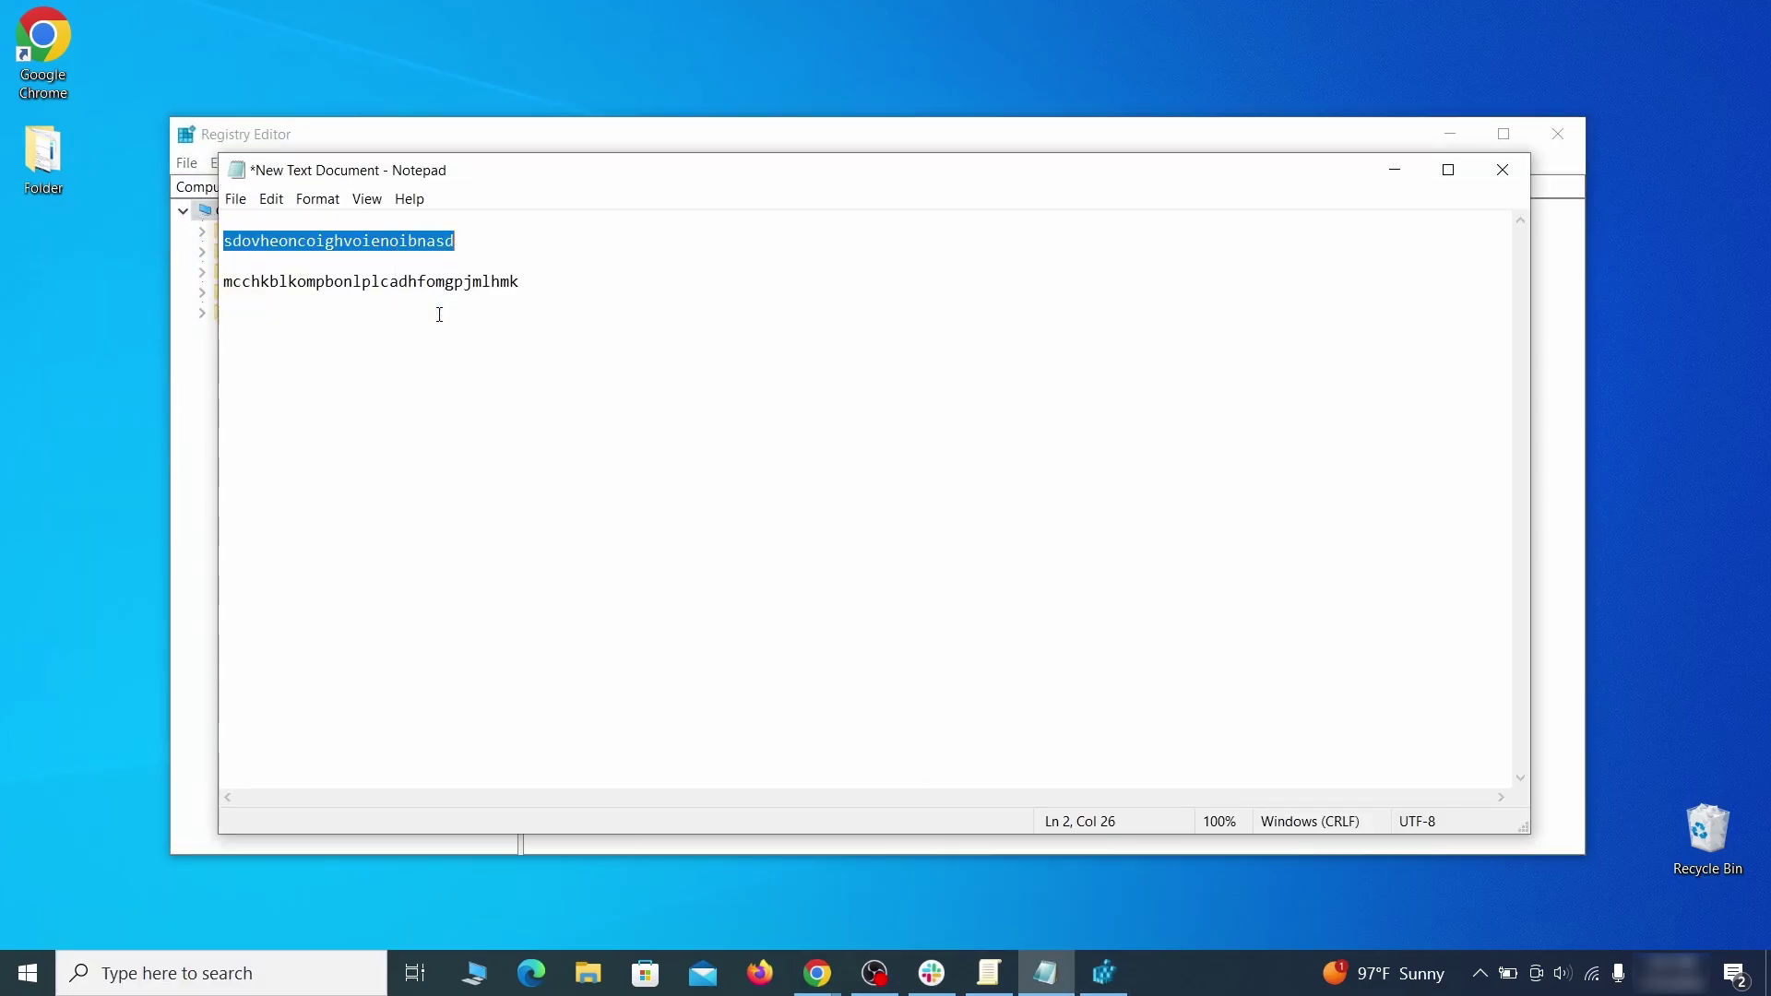
{"action": "left_click", "coordinate": [180, 339]}
{"action": "right_click", "coordinate": [398, 282]}
{"action": "left_click", "coordinate": [467, 369]}
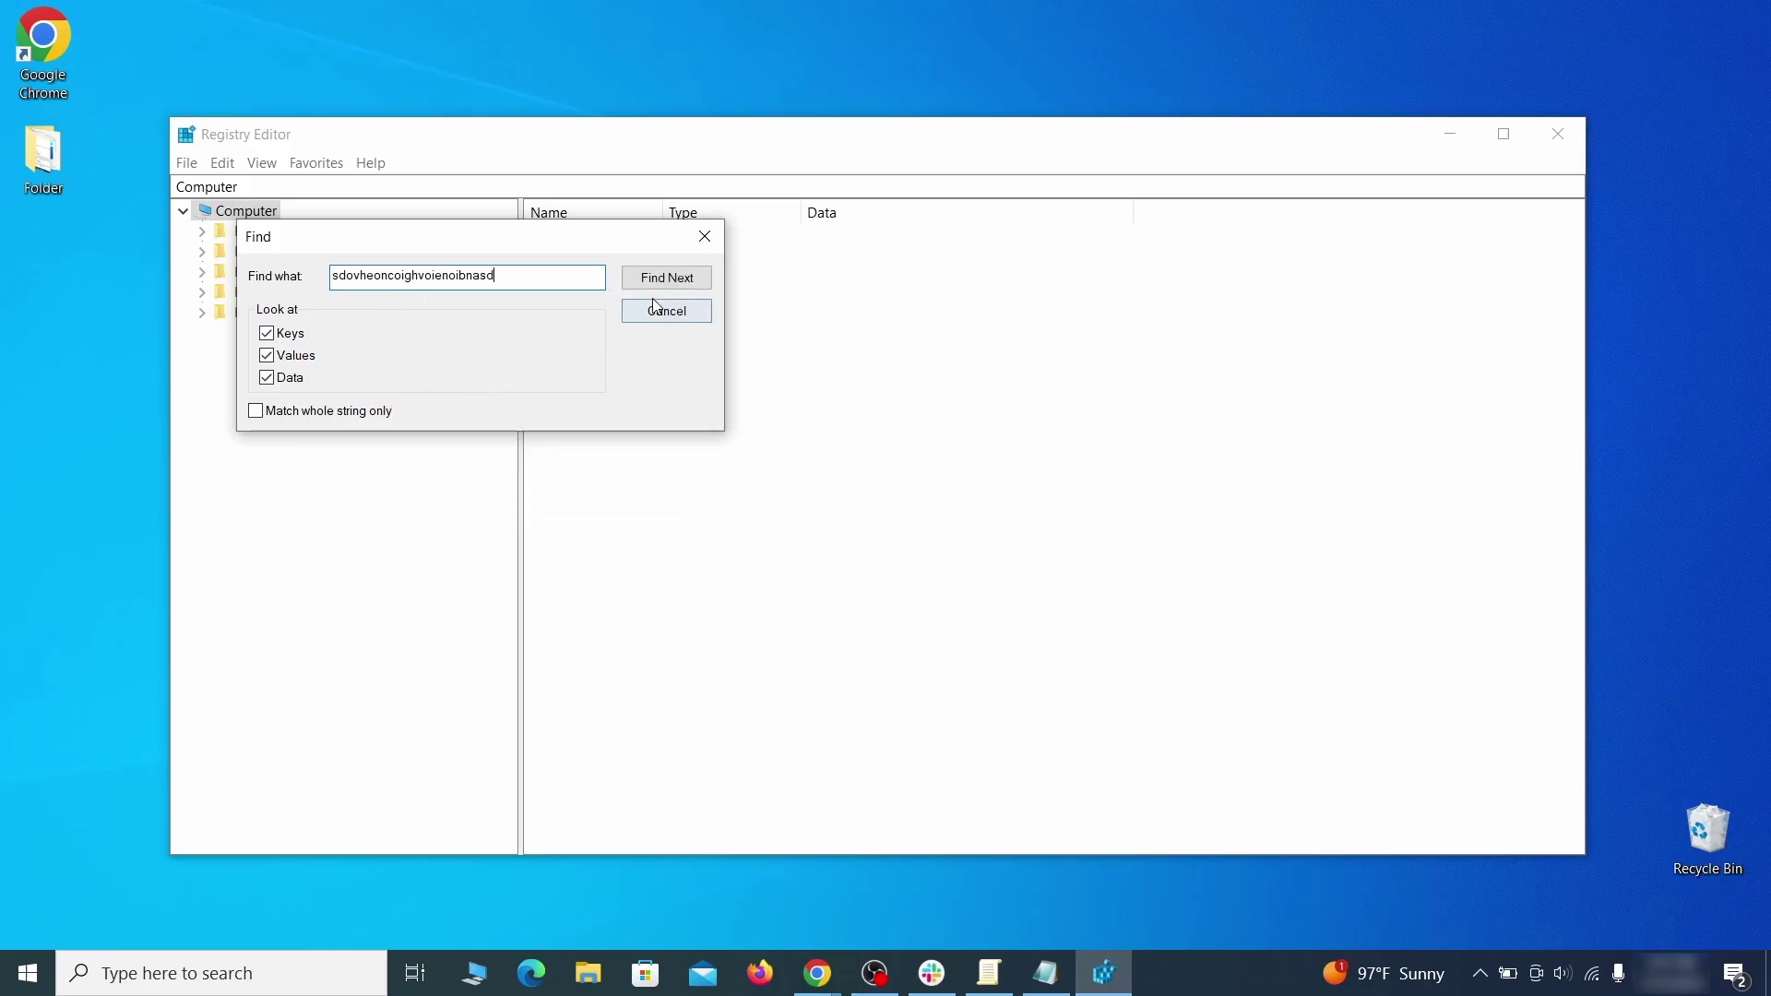
{"action": "left_click", "coordinate": [689, 281]}
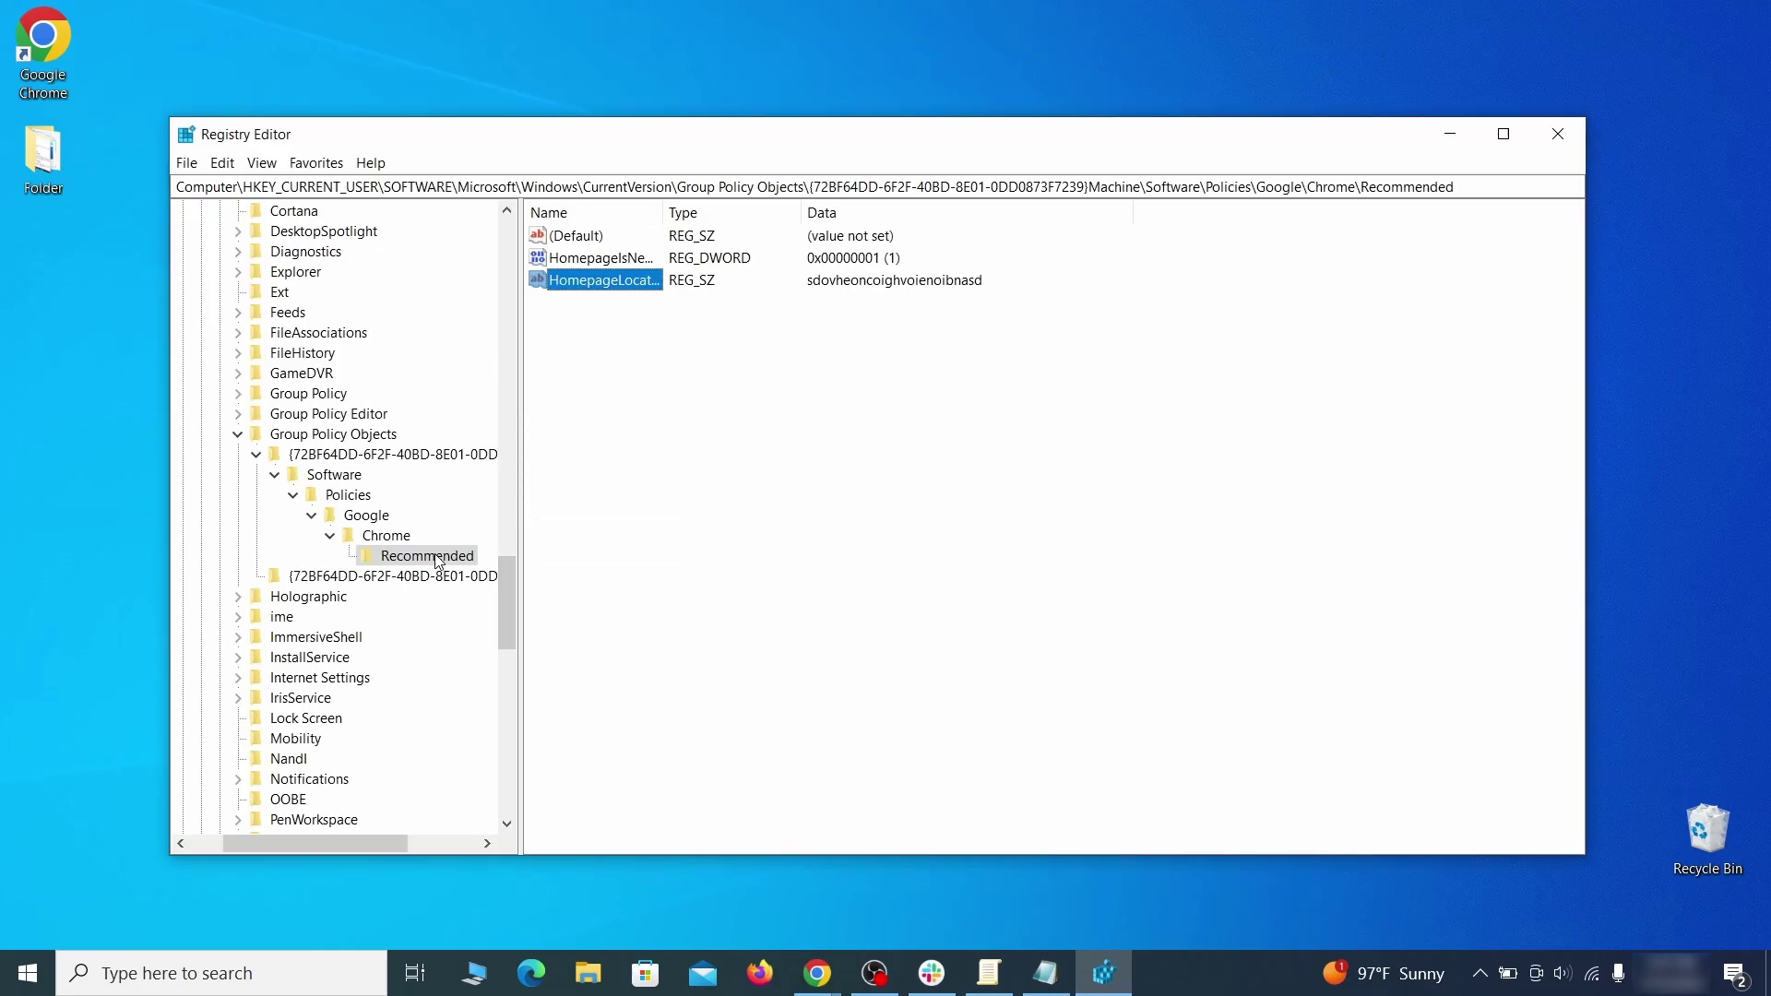
Delete the found Recommended policy key and go to HKLM\SOFTWARE\Google\Chrome.
{"action": "right_click", "coordinate": [437, 557]}
{"action": "left_click", "coordinate": [528, 641]}
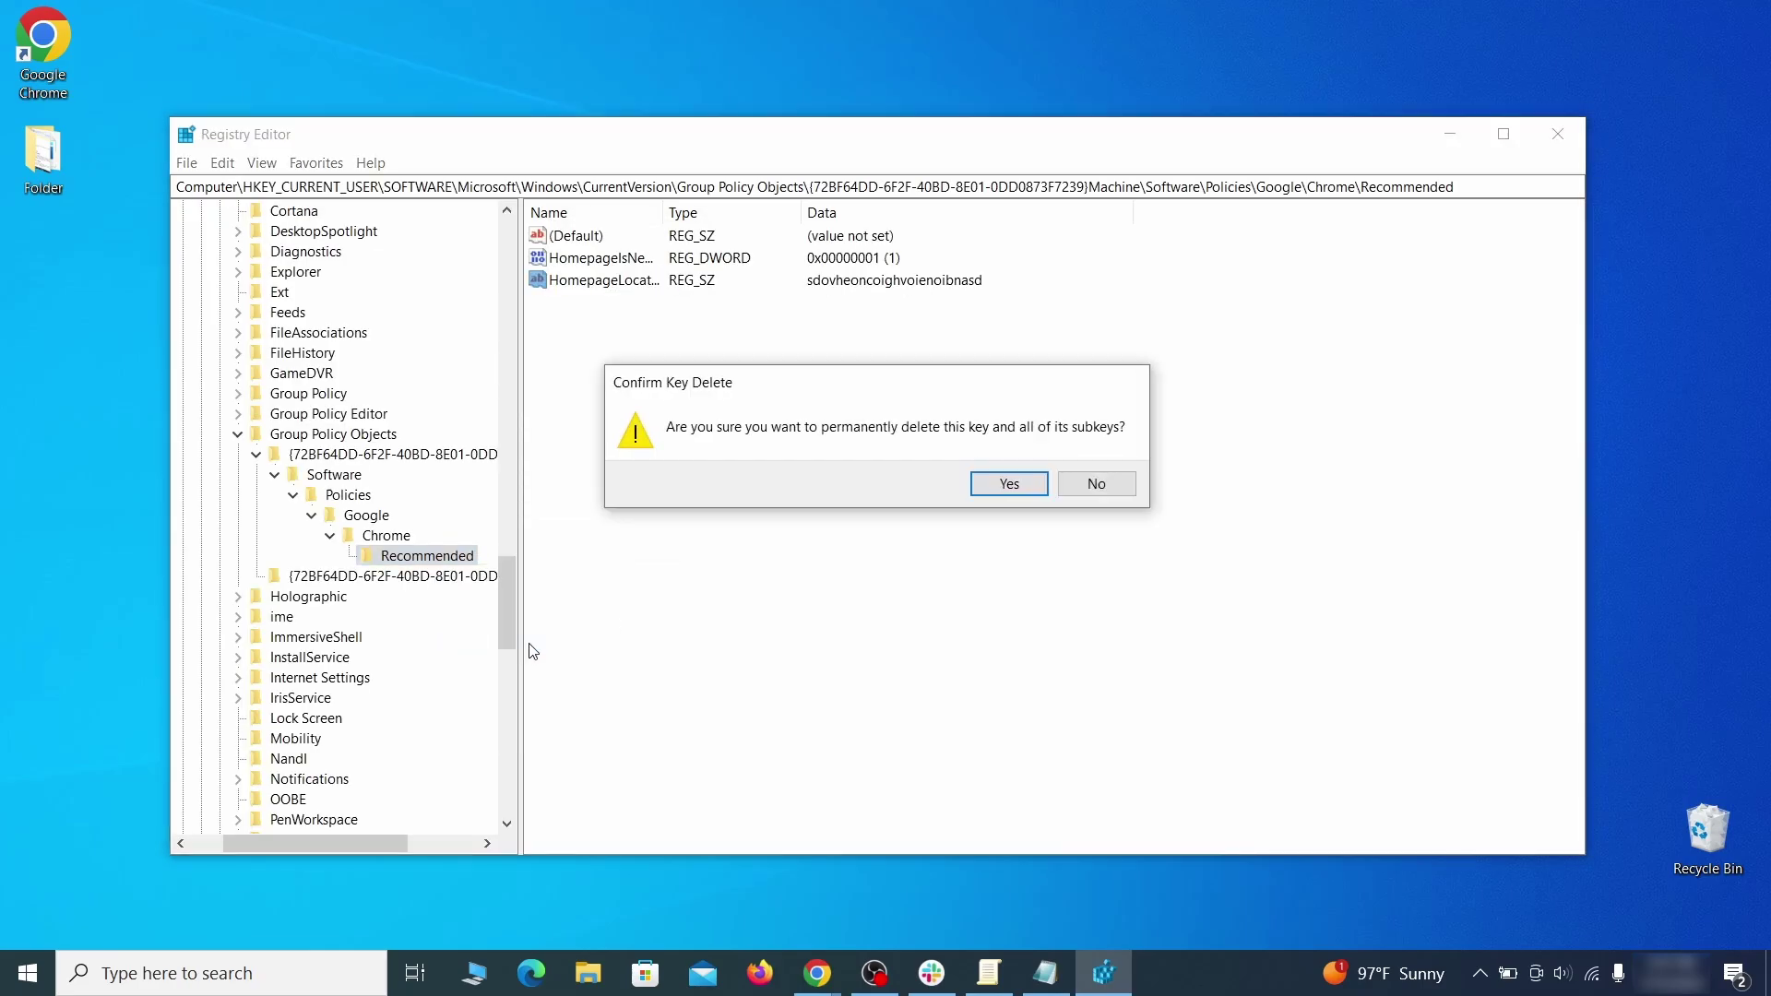
{"action": "left_click", "coordinate": [1010, 483]}
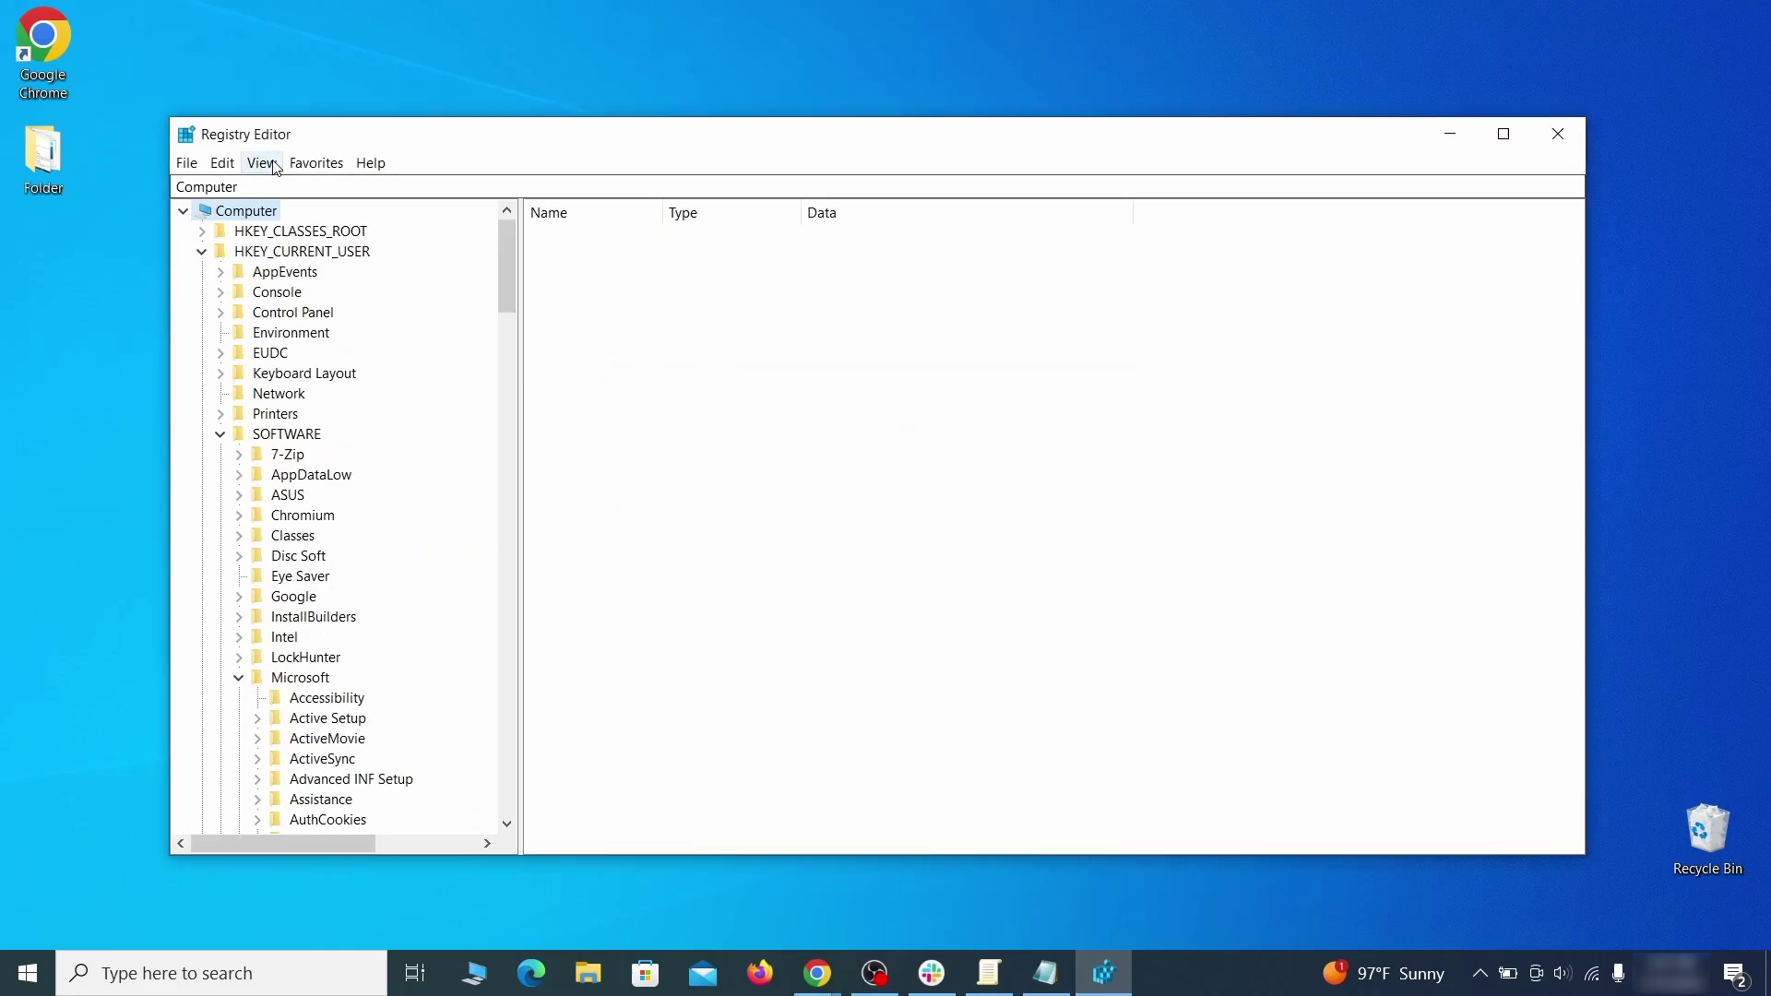
{"action": "left_click", "coordinate": [222, 162]}
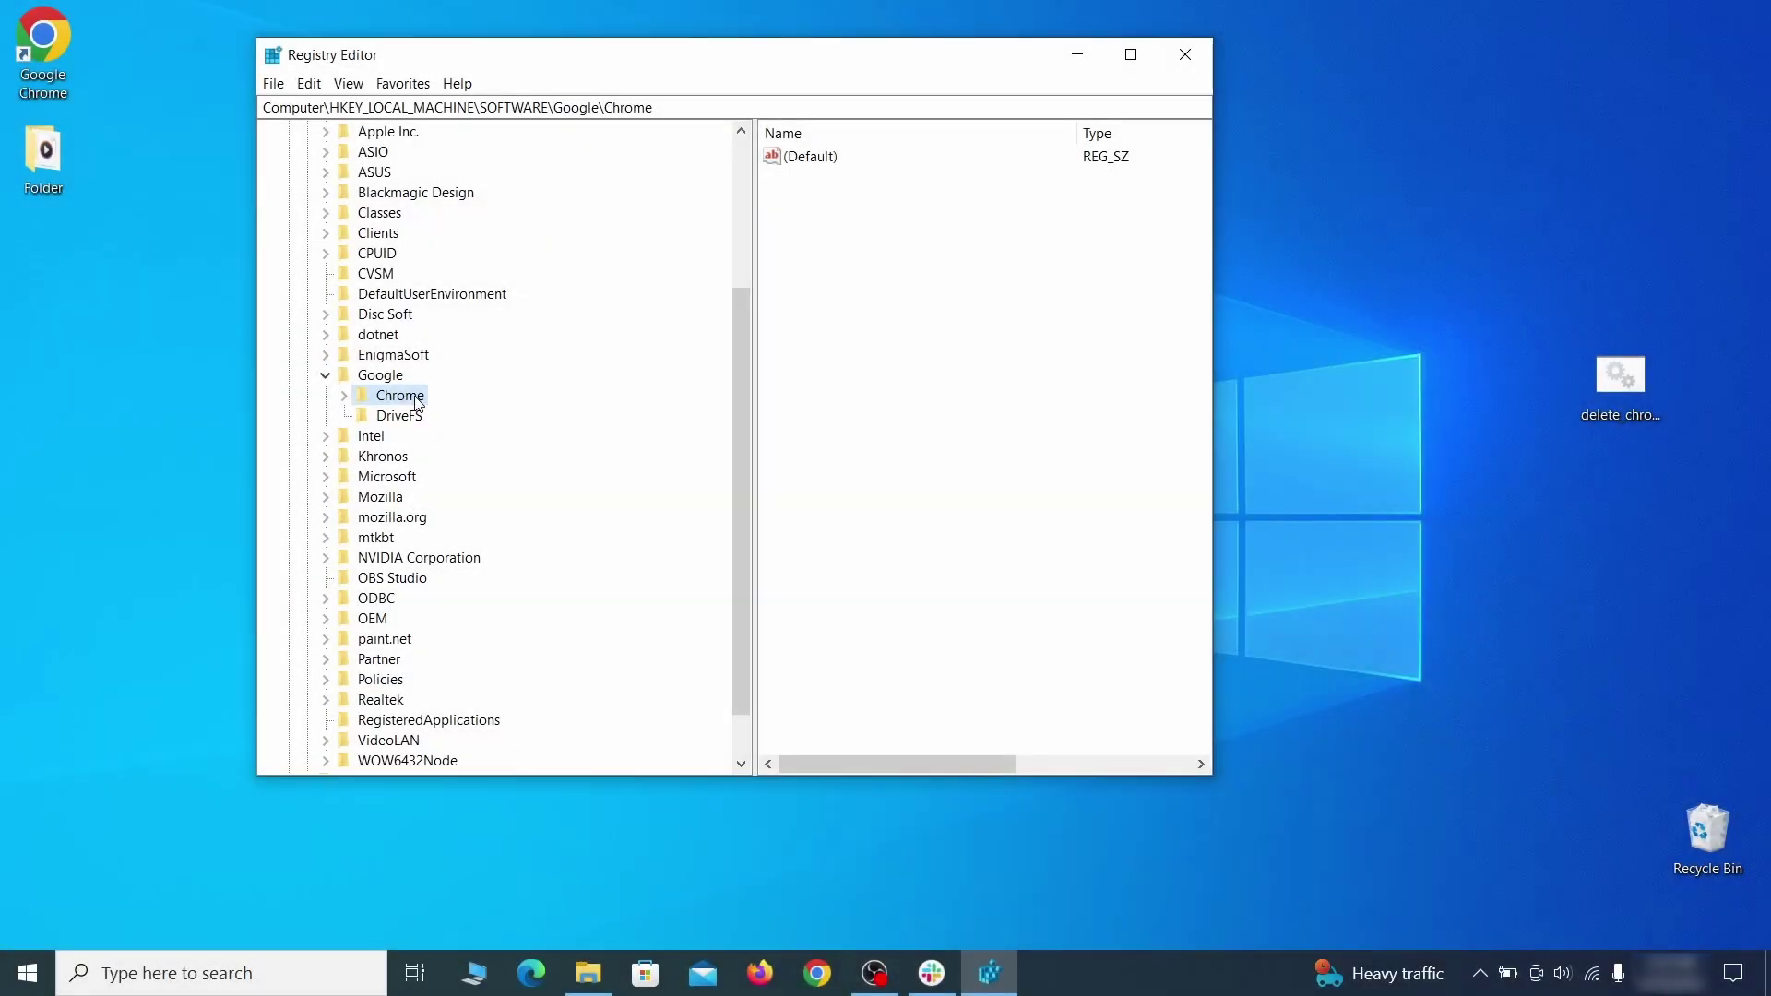
Attempt to delete the HKLM\SOFTWARE\Google\Chrome key, which fails with an error.
{"action": "right_click", "coordinate": [401, 397]}
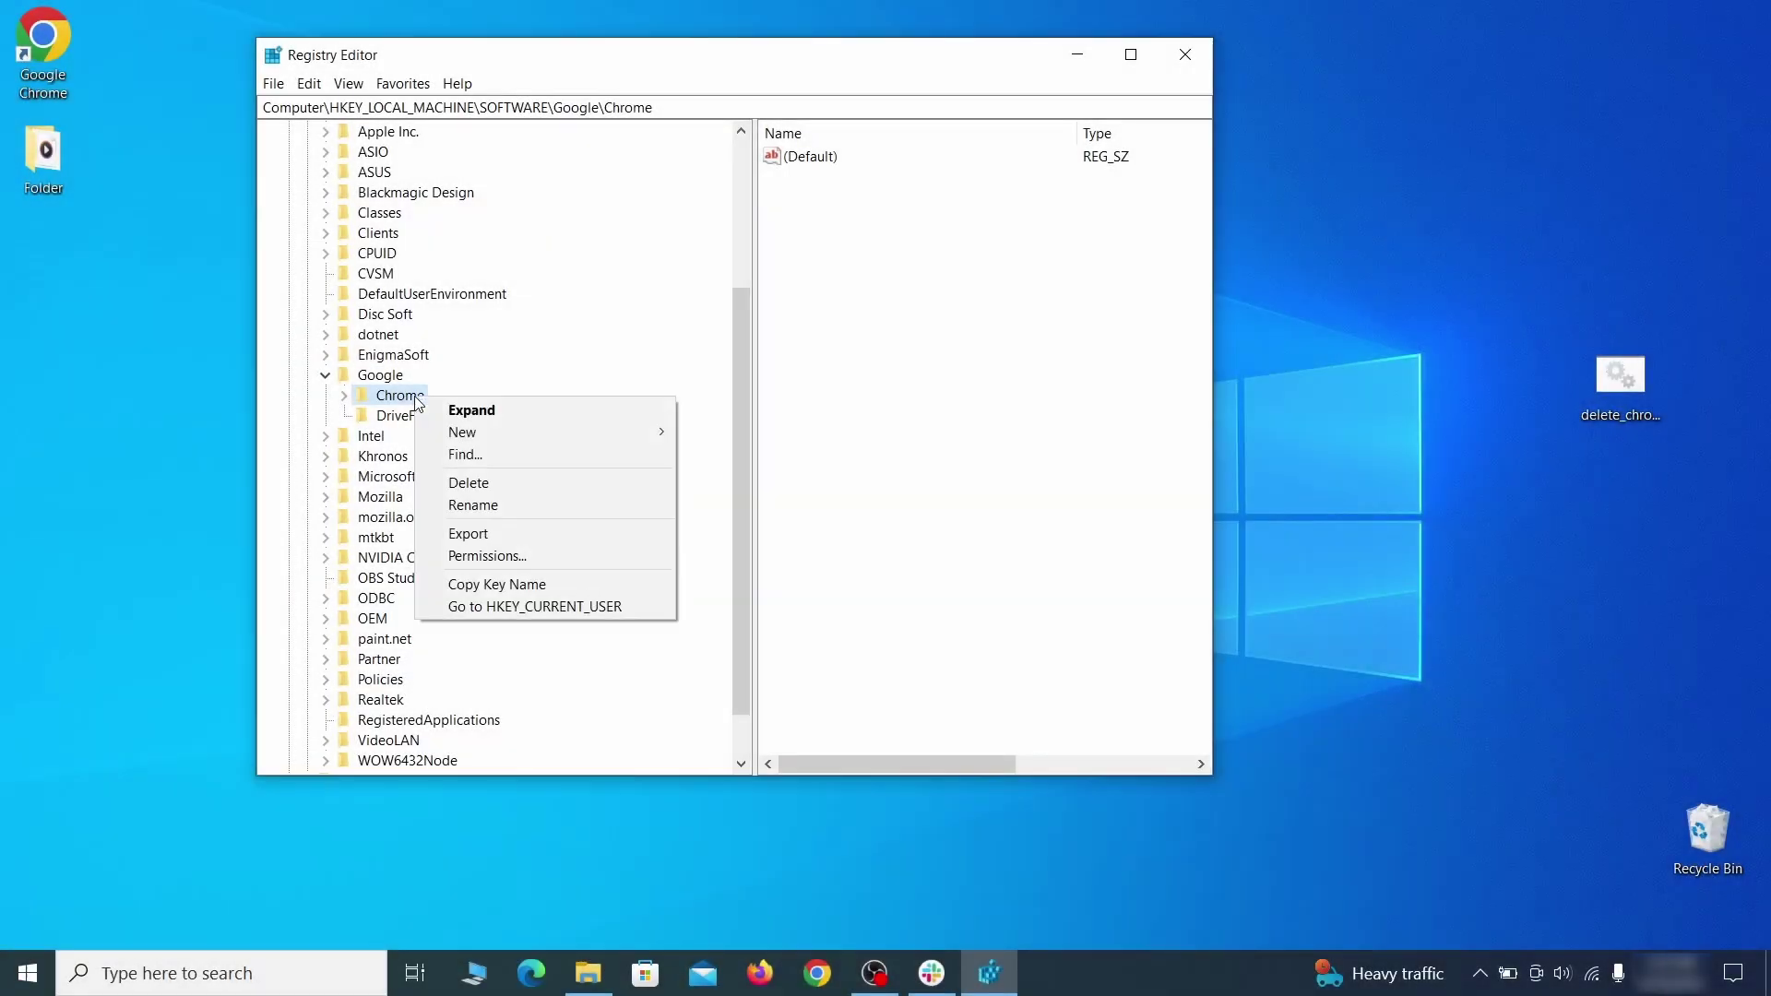
{"action": "left_click", "coordinate": [489, 486]}
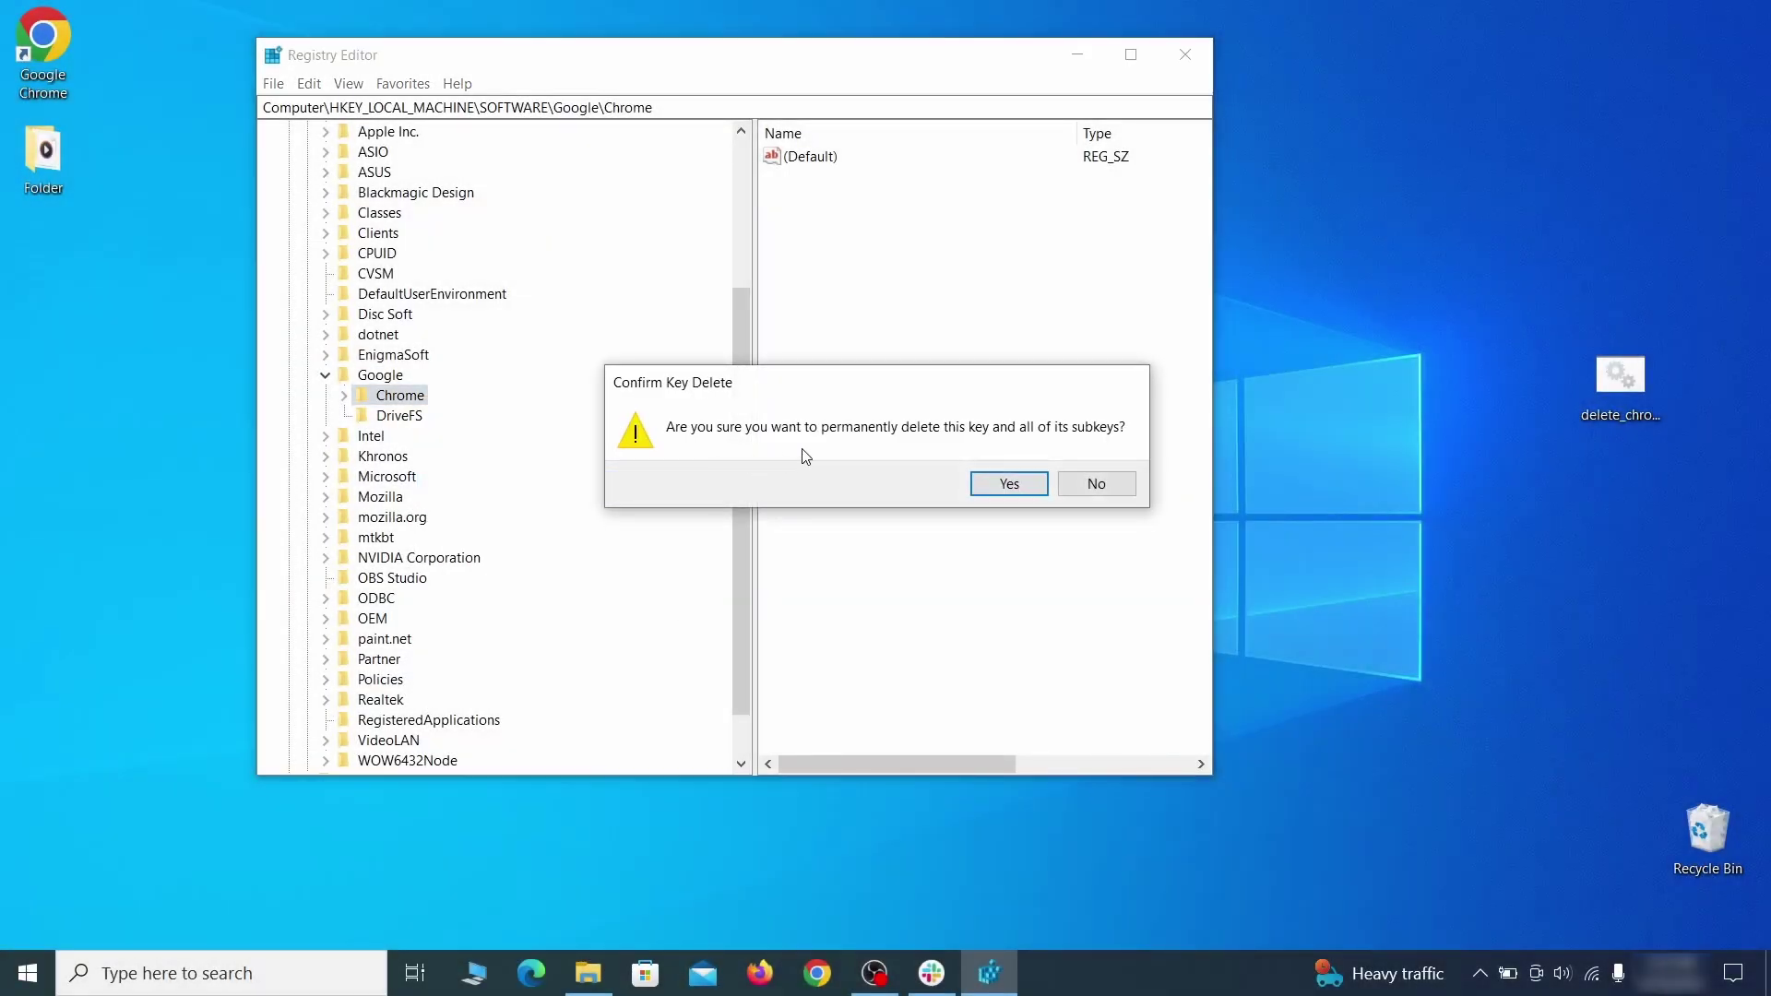
{"action": "left_click", "coordinate": [1023, 483]}
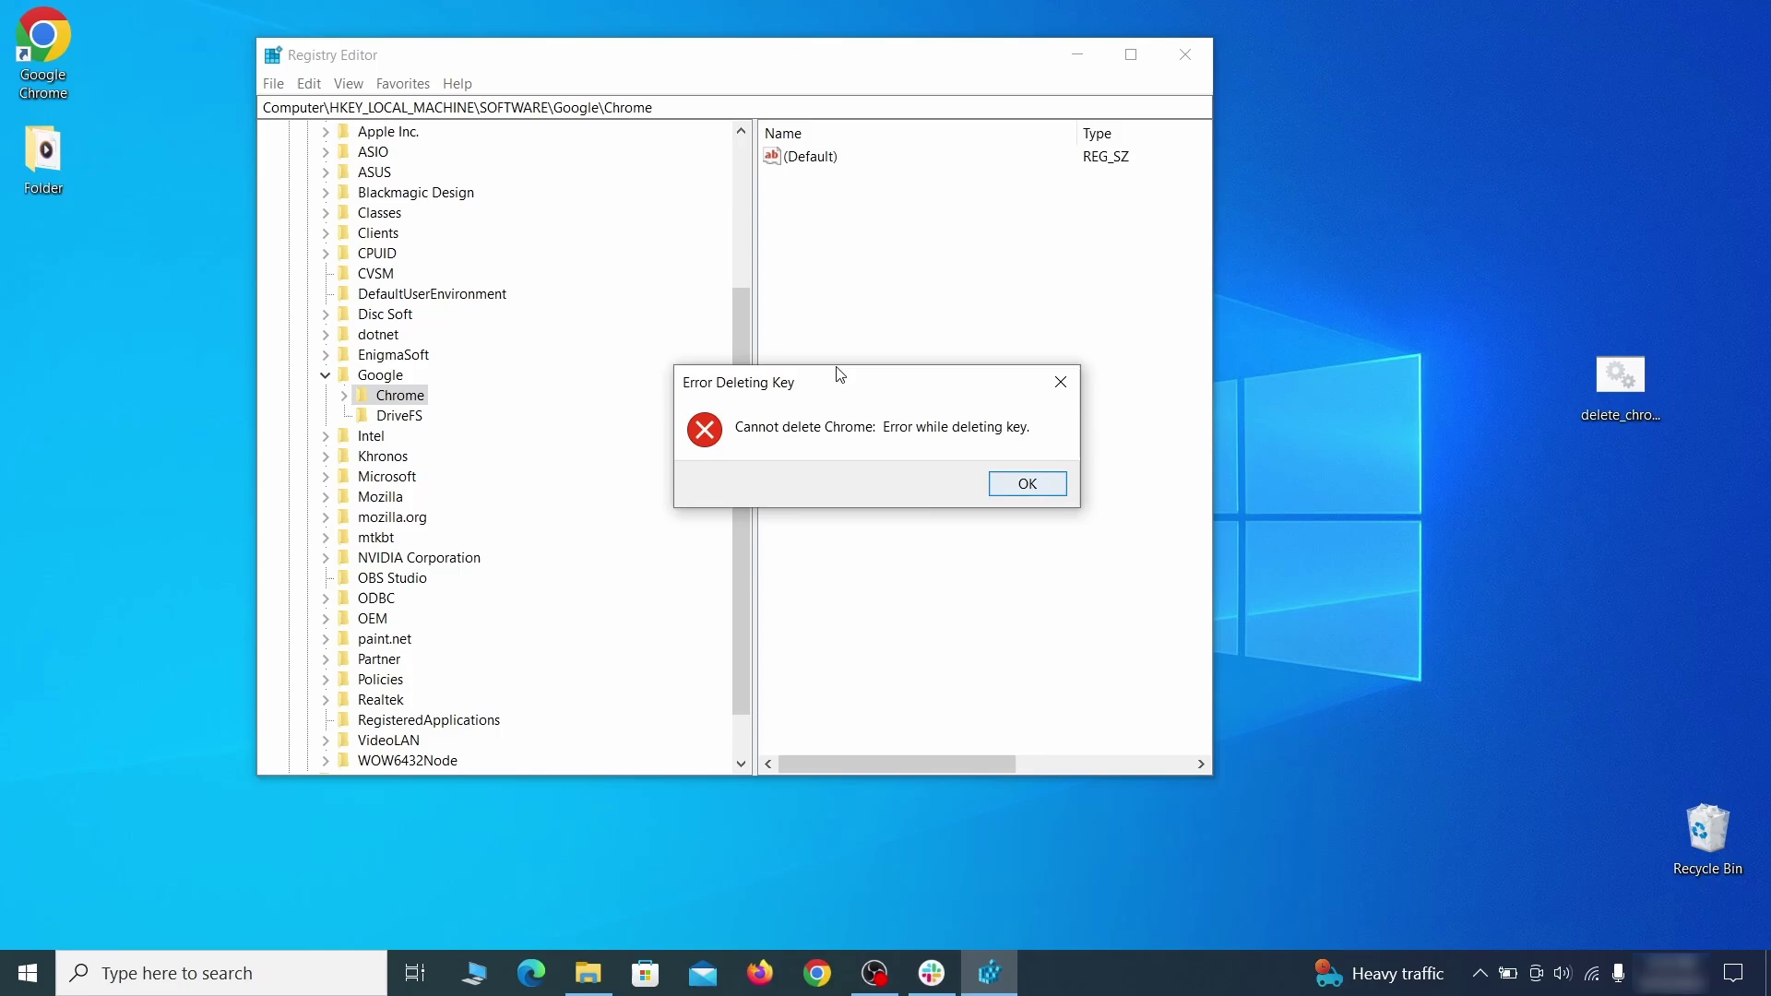
{"action": "left_click", "coordinate": [1040, 487]}
Make Everyone owner of the Chrome key and replace child permissions with inherited ones.
{"action": "right_click", "coordinate": [415, 395]}
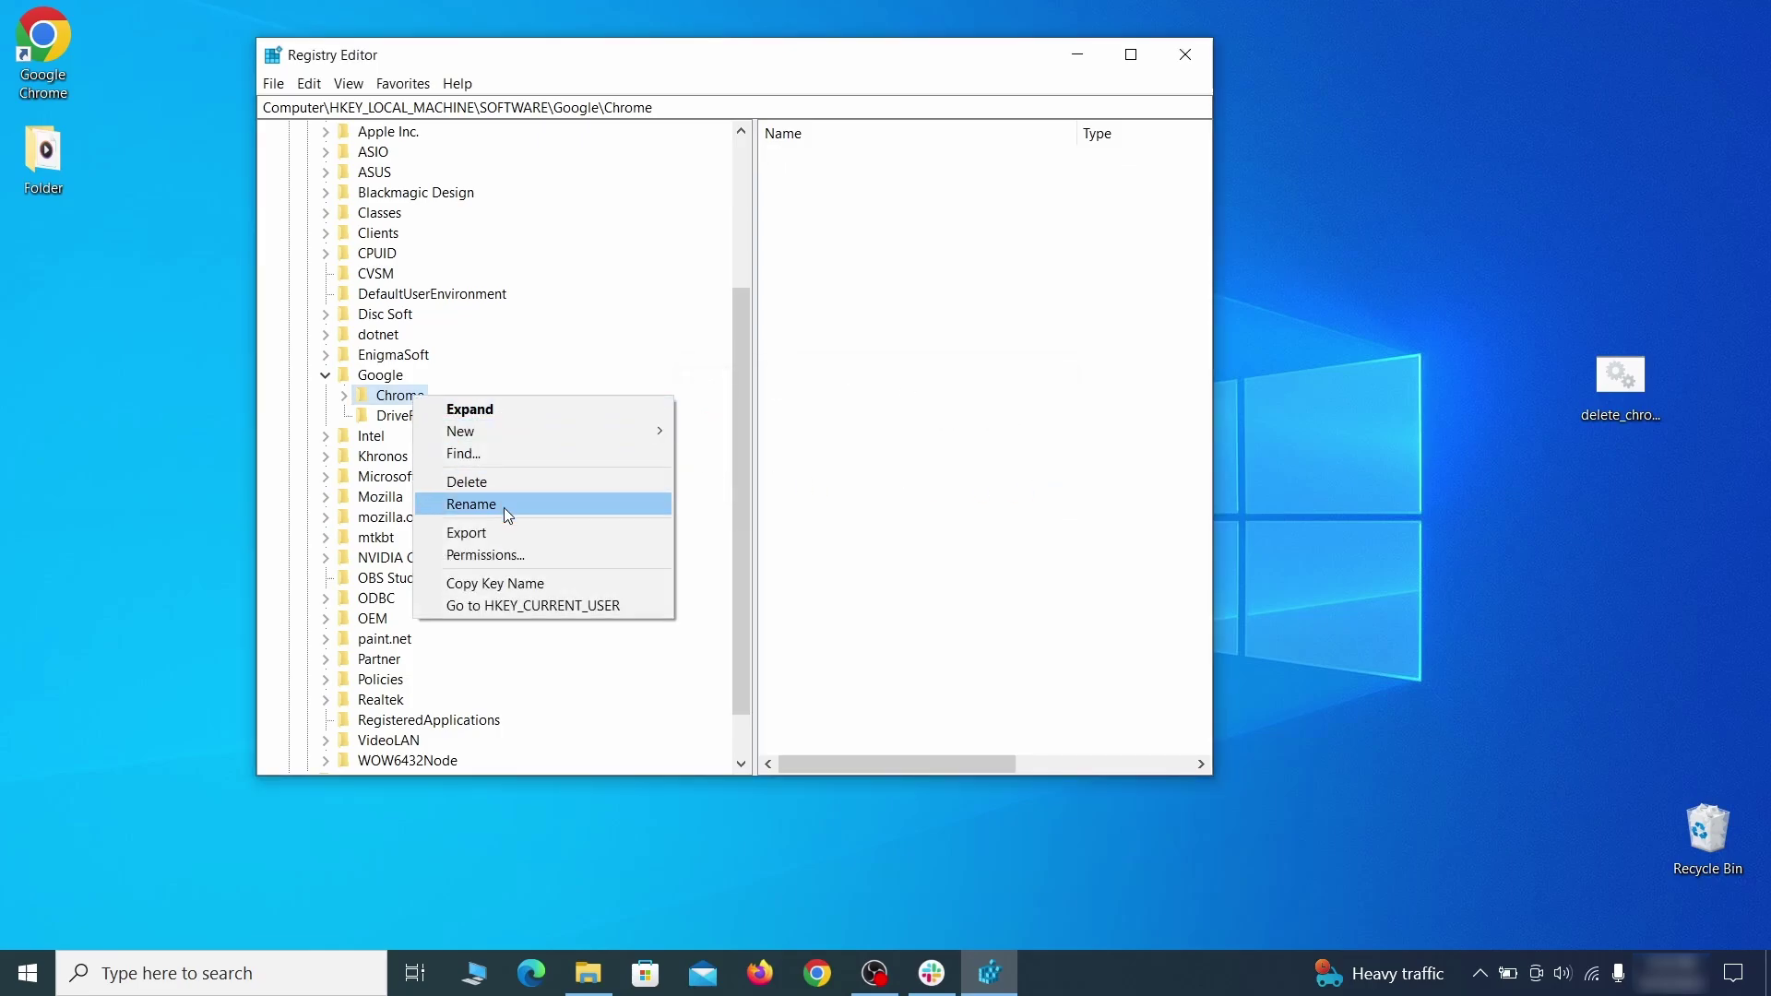
{"action": "left_click", "coordinate": [524, 553]}
{"action": "left_click", "coordinate": [643, 545]}
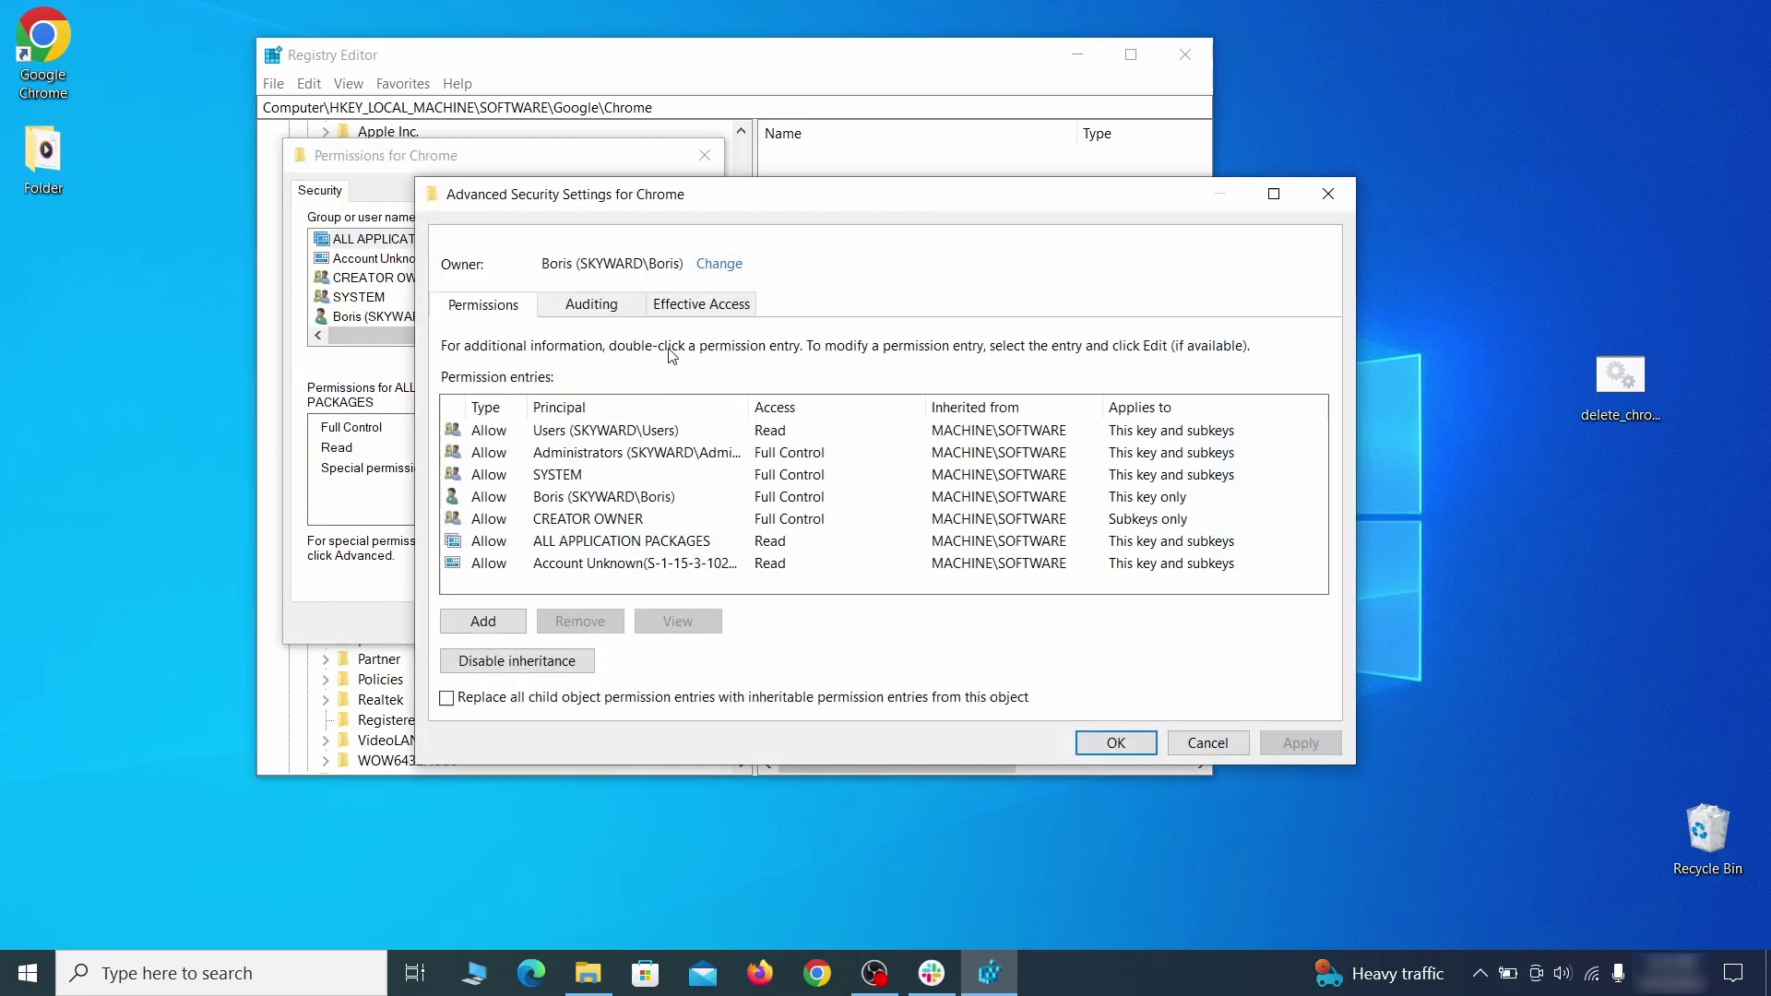
{"action": "left_click", "coordinate": [717, 264]}
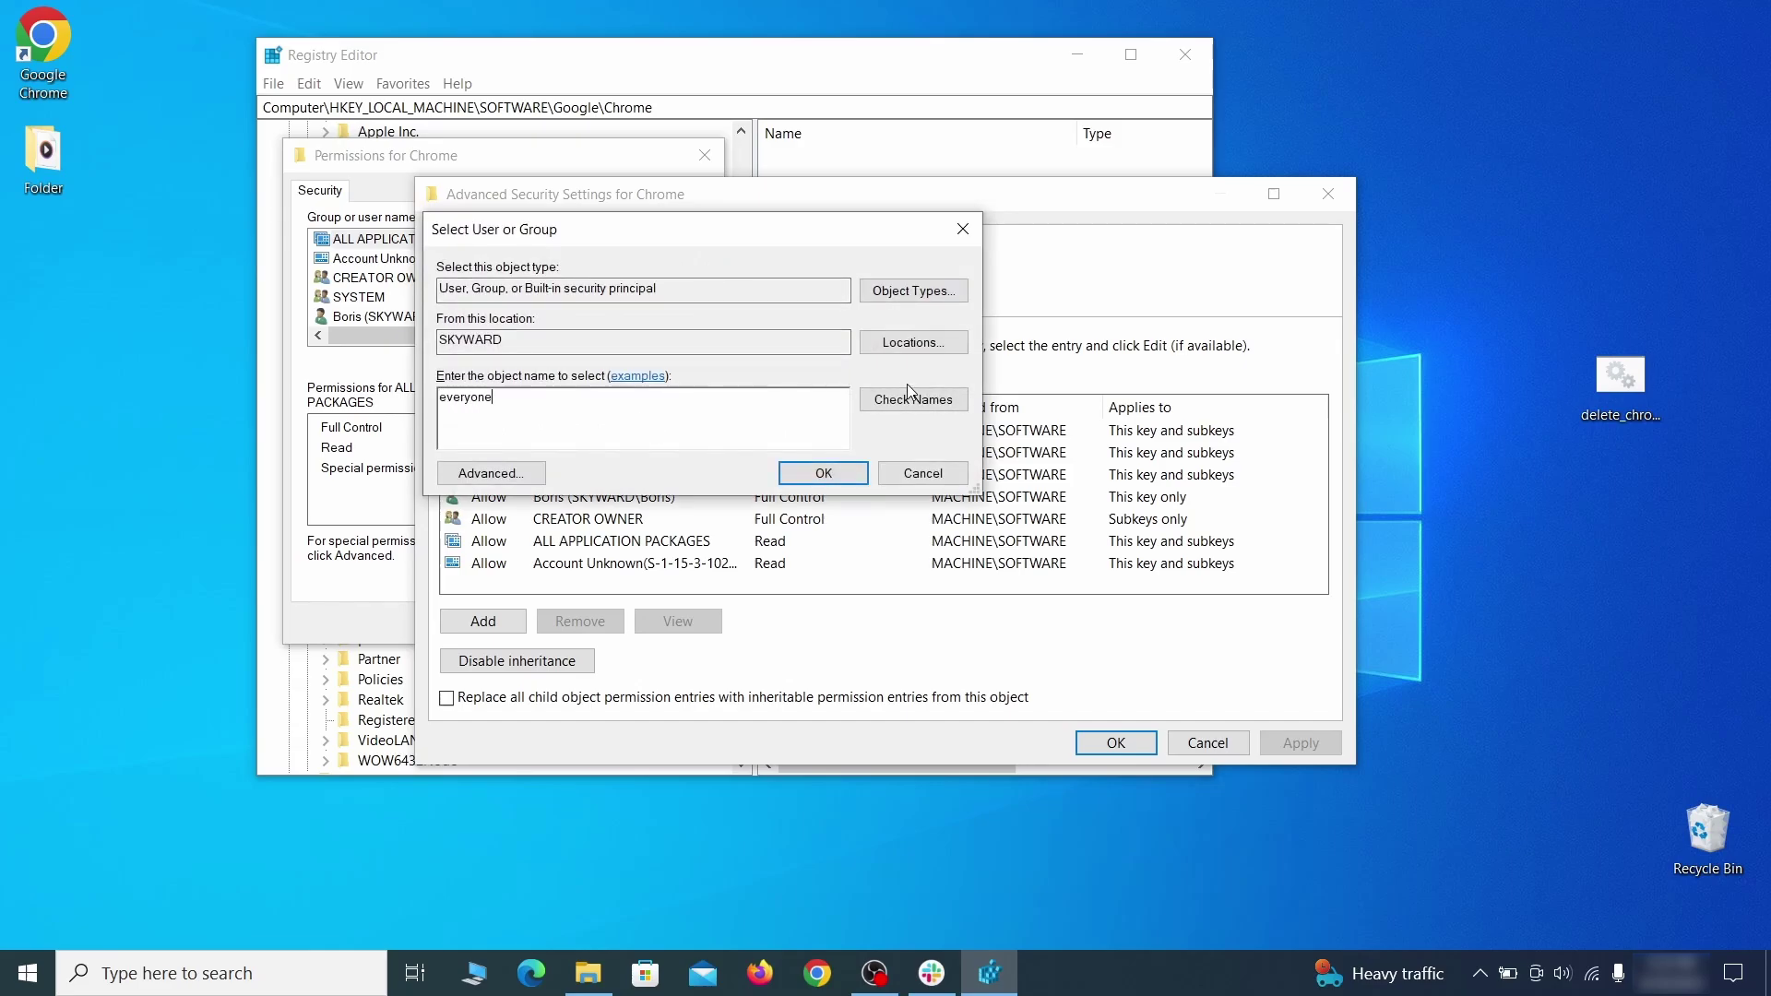
{"action": "left_click", "coordinate": [837, 477]}
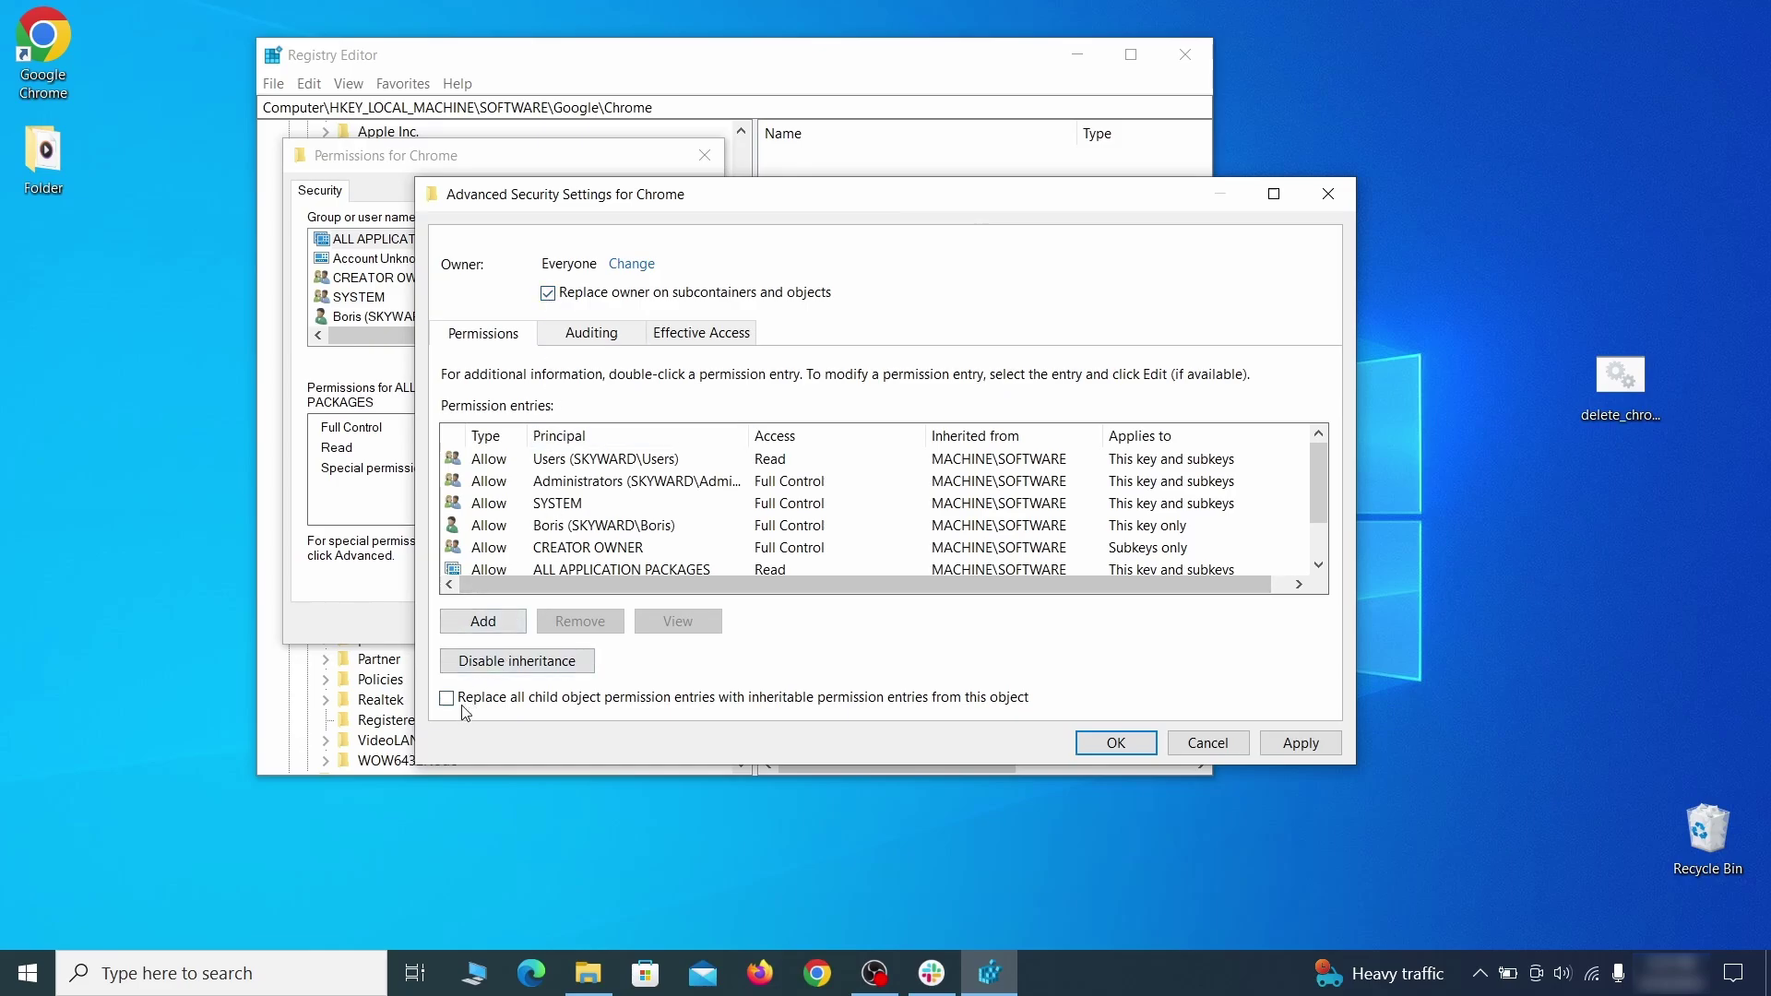
{"action": "left_click", "coordinate": [1300, 745]}
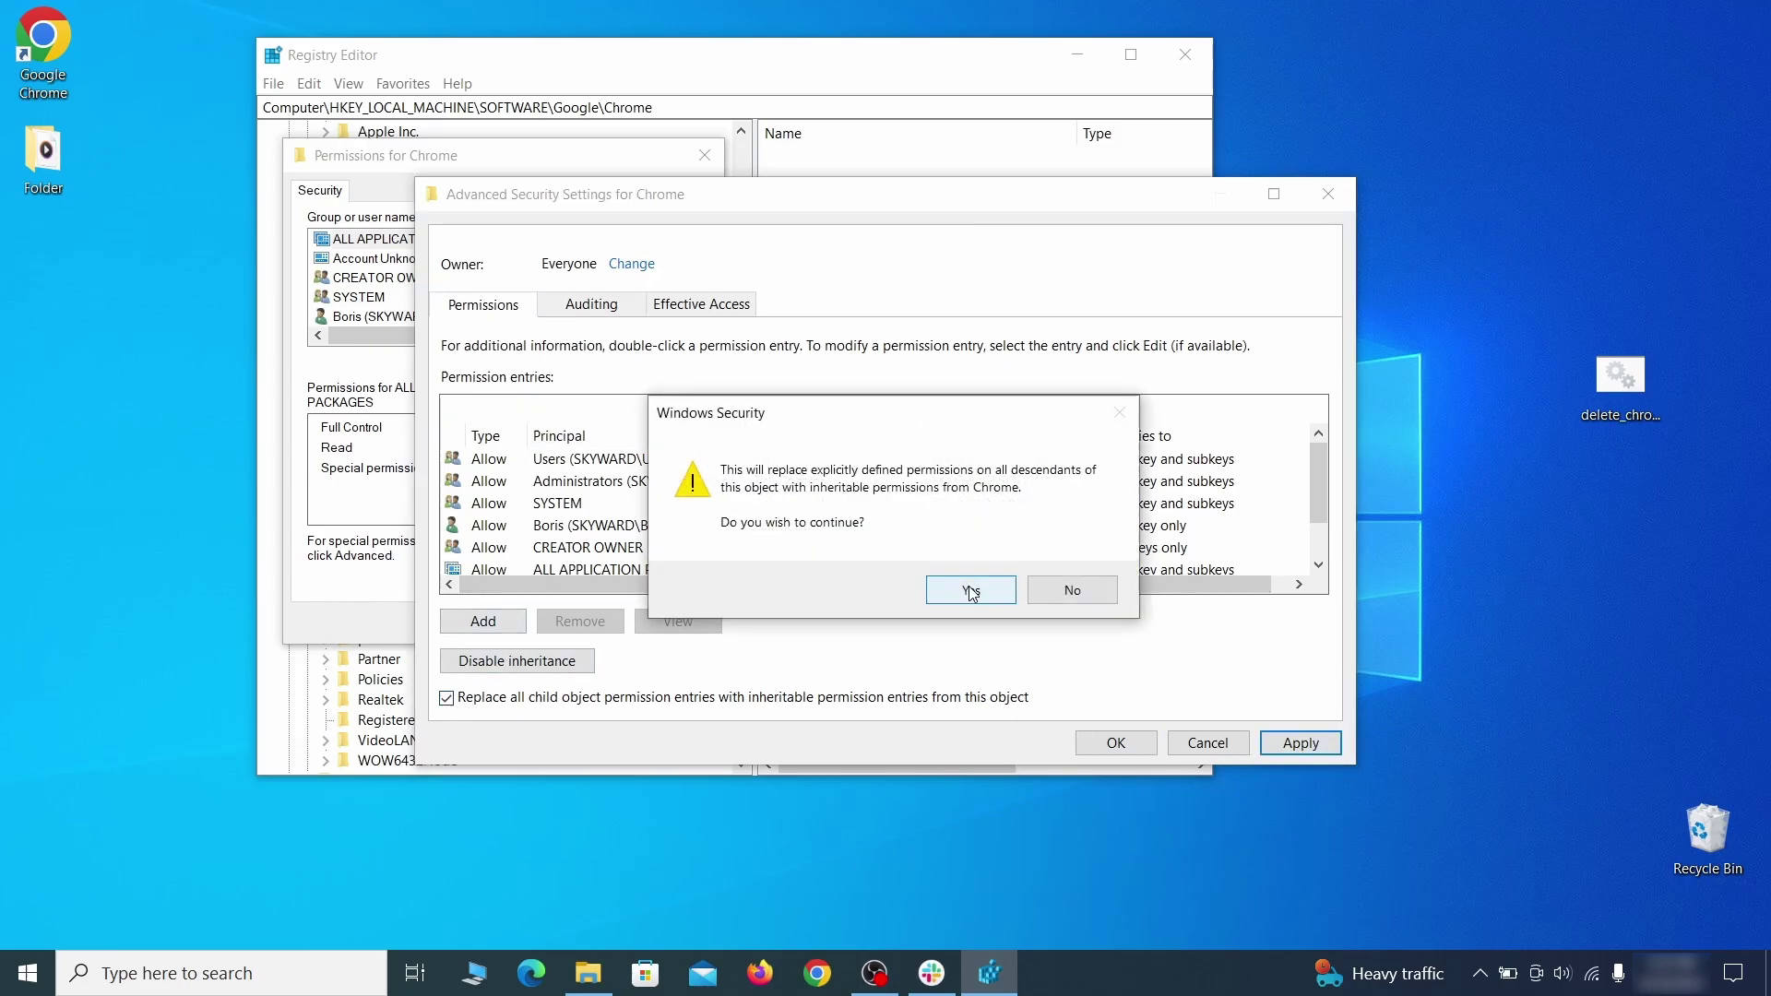
{"action": "left_click", "coordinate": [968, 587]}
{"action": "left_click", "coordinate": [1116, 743]}
{"action": "left_click", "coordinate": [480, 621]}
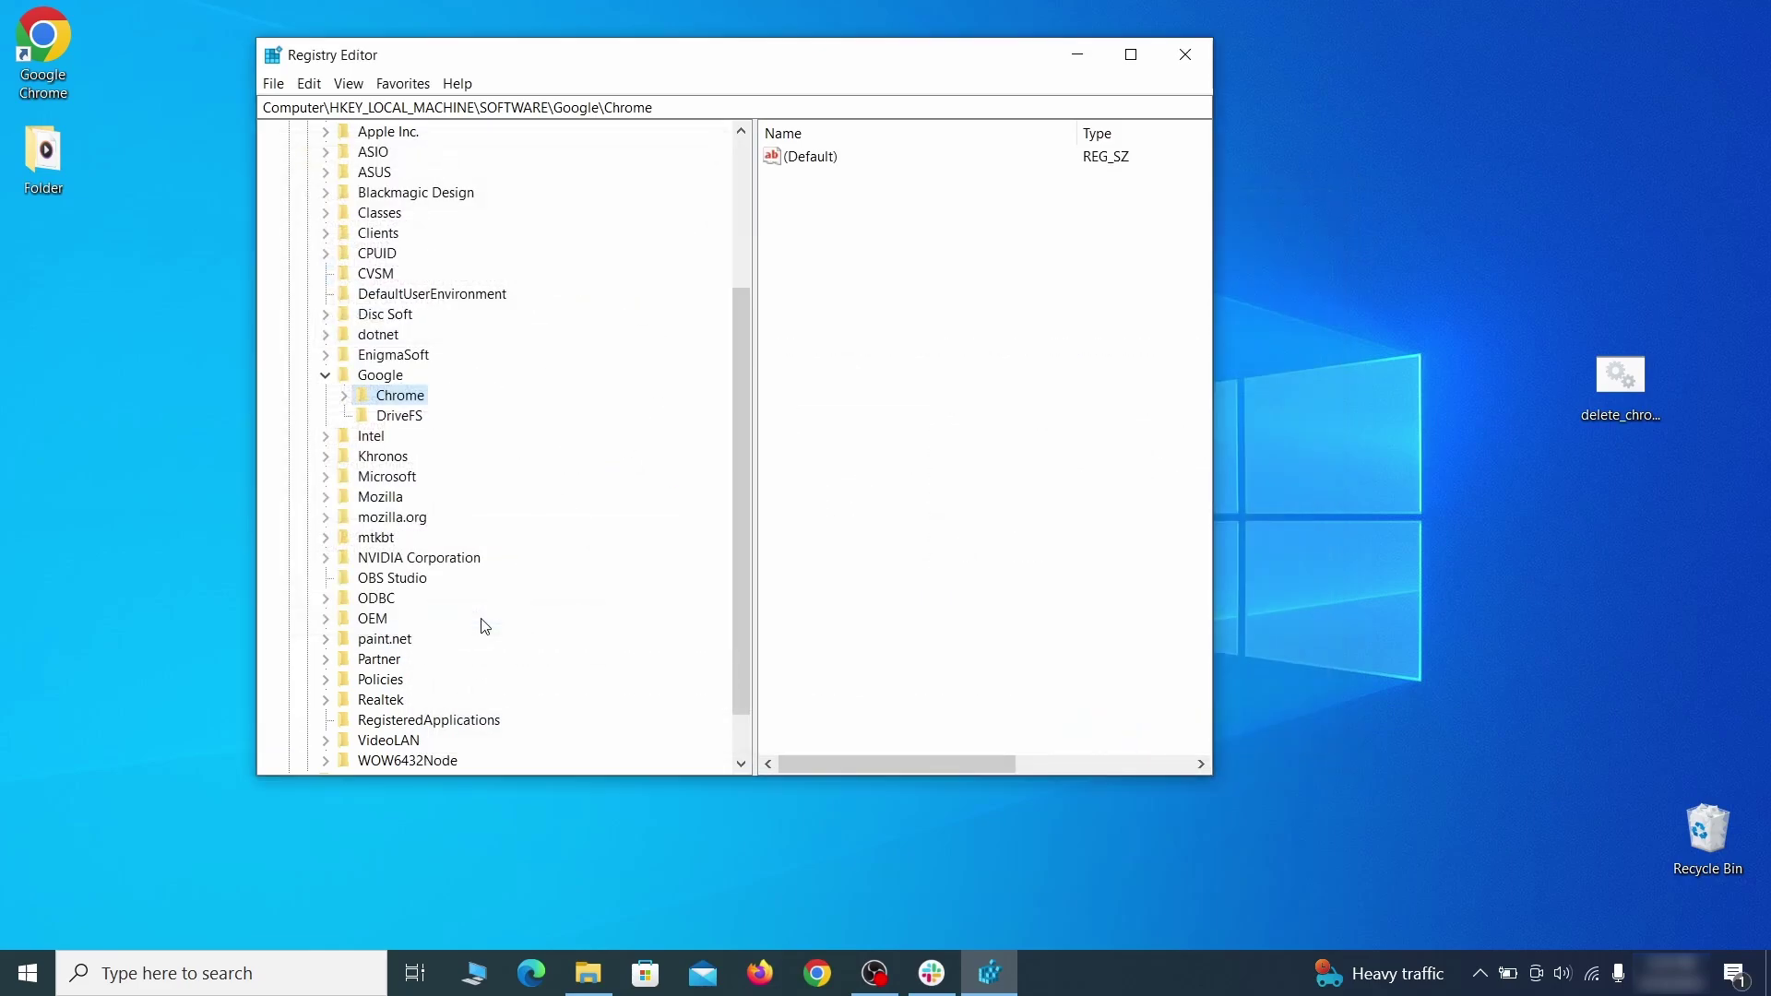
{"action": "right_click", "coordinate": [405, 396]}
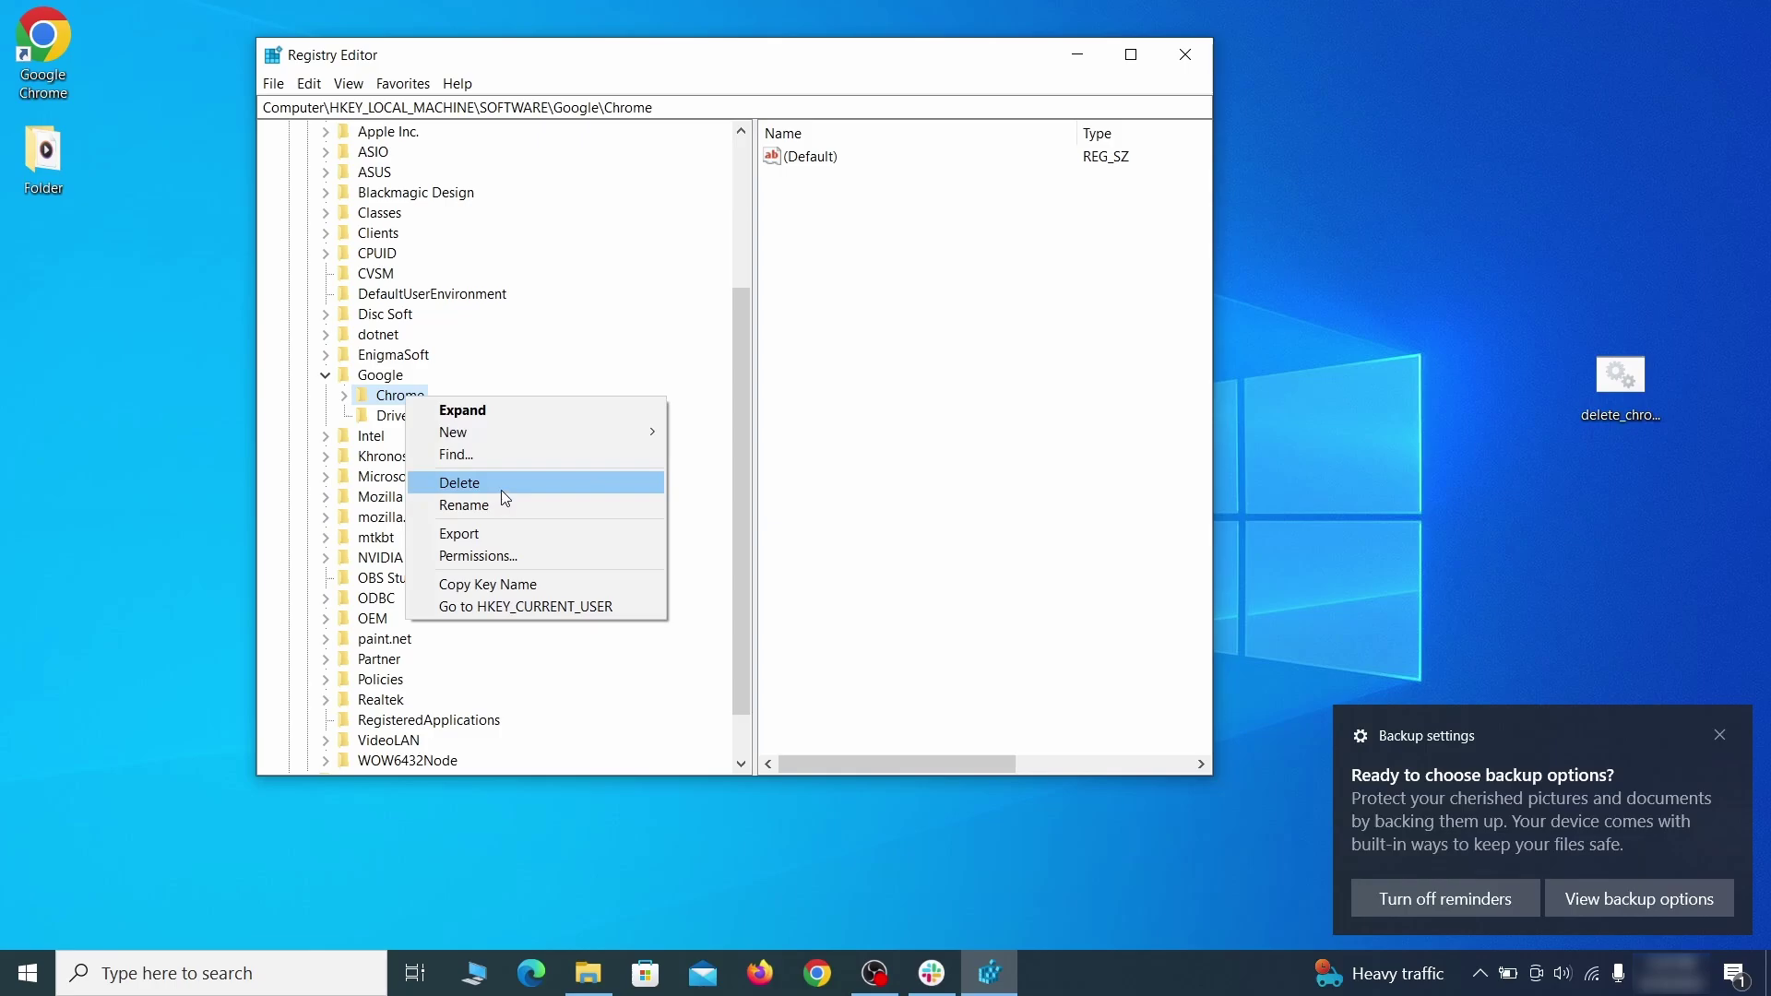
Delete the Chrome policy registry key and download the Chrome Policy Remover .bat script.
{"action": "left_click", "coordinate": [501, 489]}
{"action": "left_click", "coordinate": [1010, 489]}
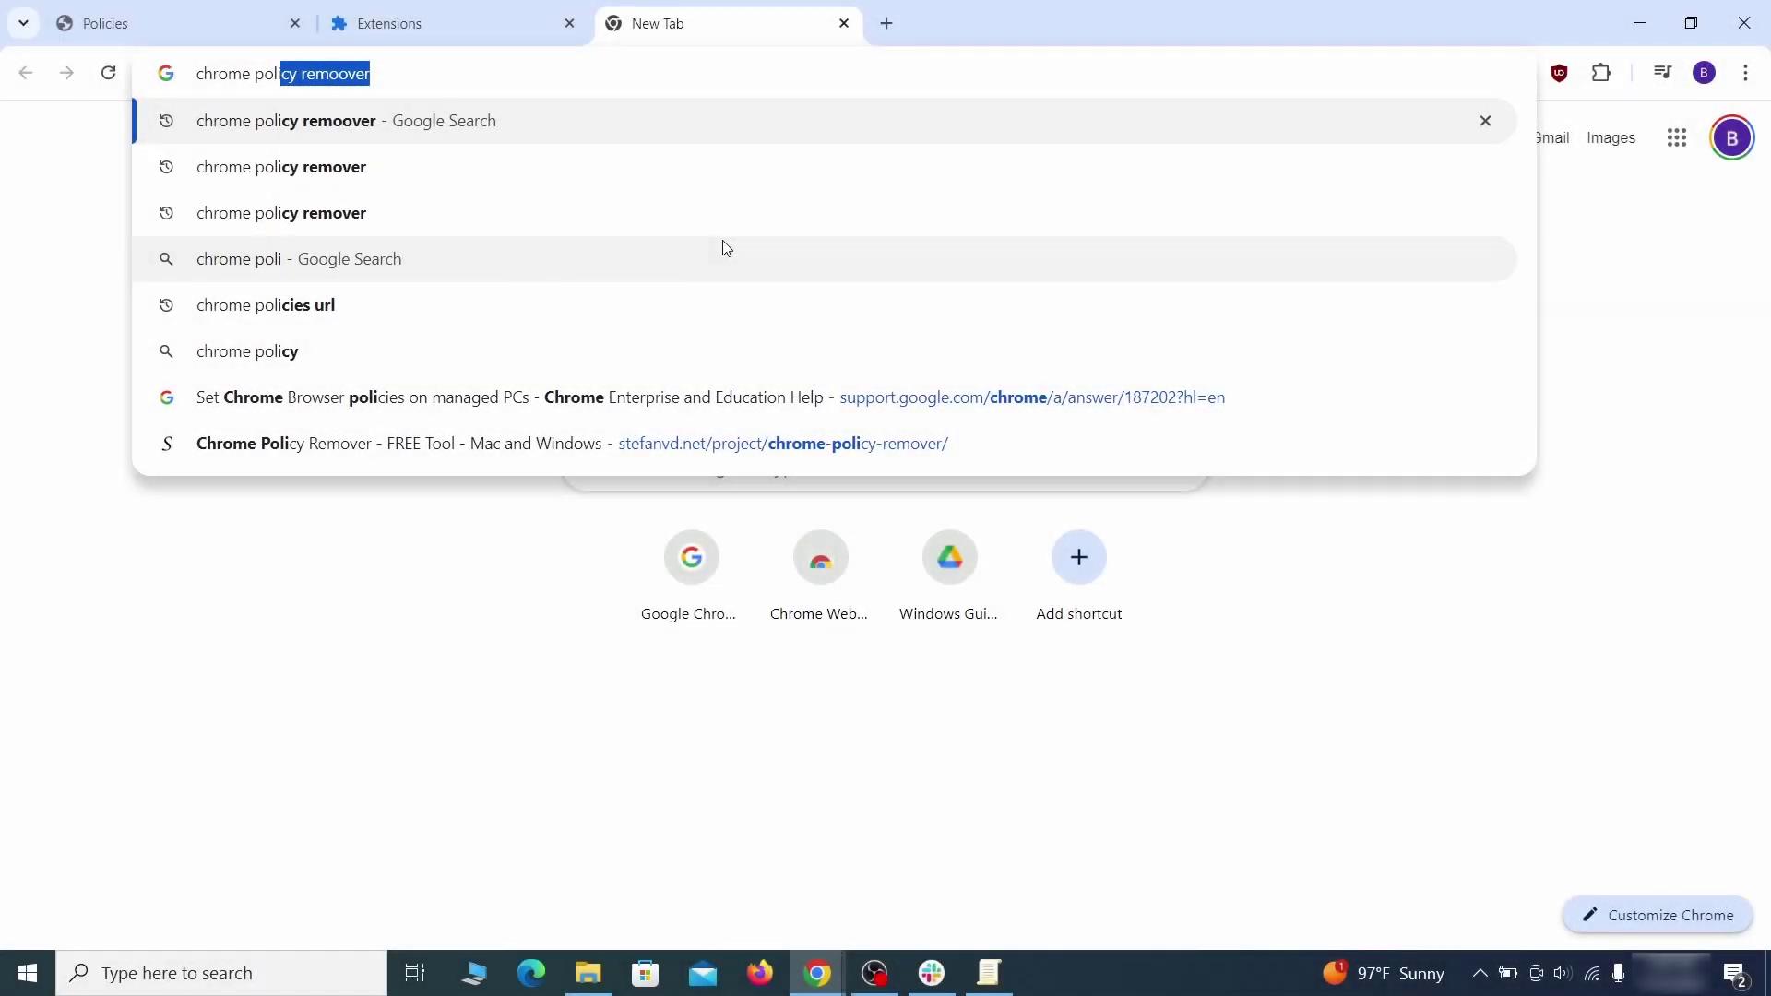
{"action": "type", "text": "y rem"}
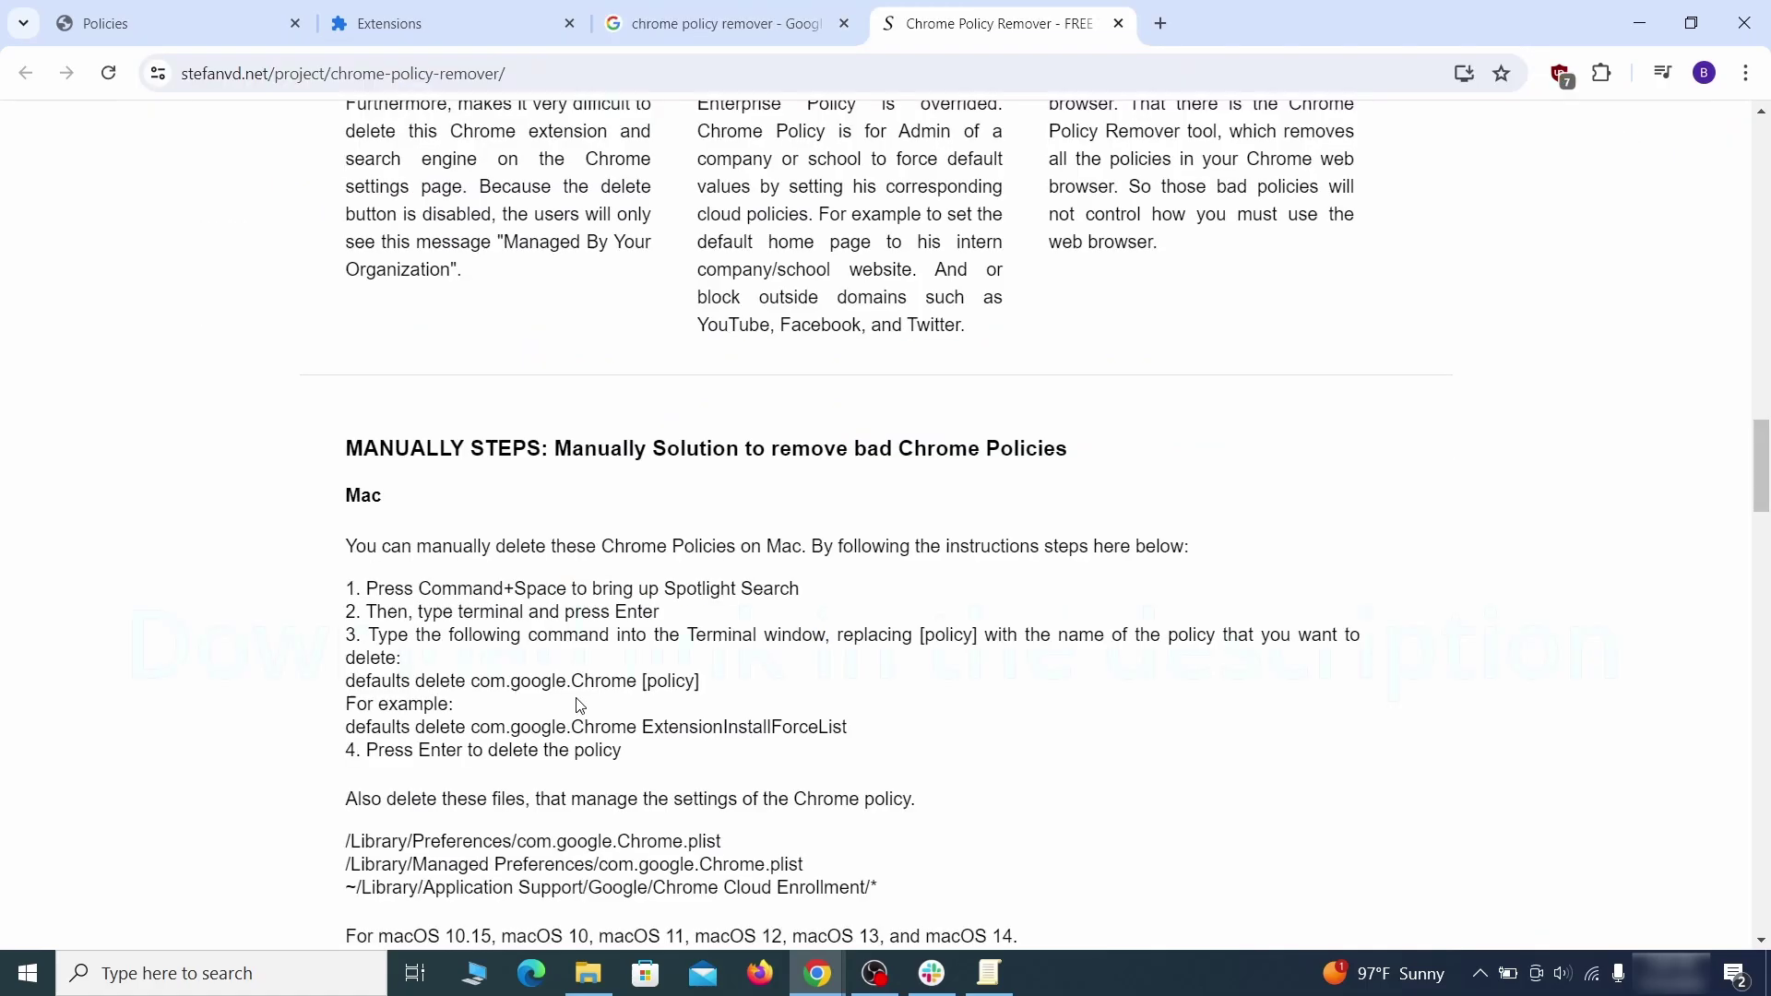
{"action": "scroll", "coordinate": [579, 708], "scroll_direction": "down", "scroll_amount": 10}
{"action": "scroll", "coordinate": [580, 708], "scroll_direction": "down", "scroll_amount": 5}
{"action": "left_click", "coordinate": [997, 479]}
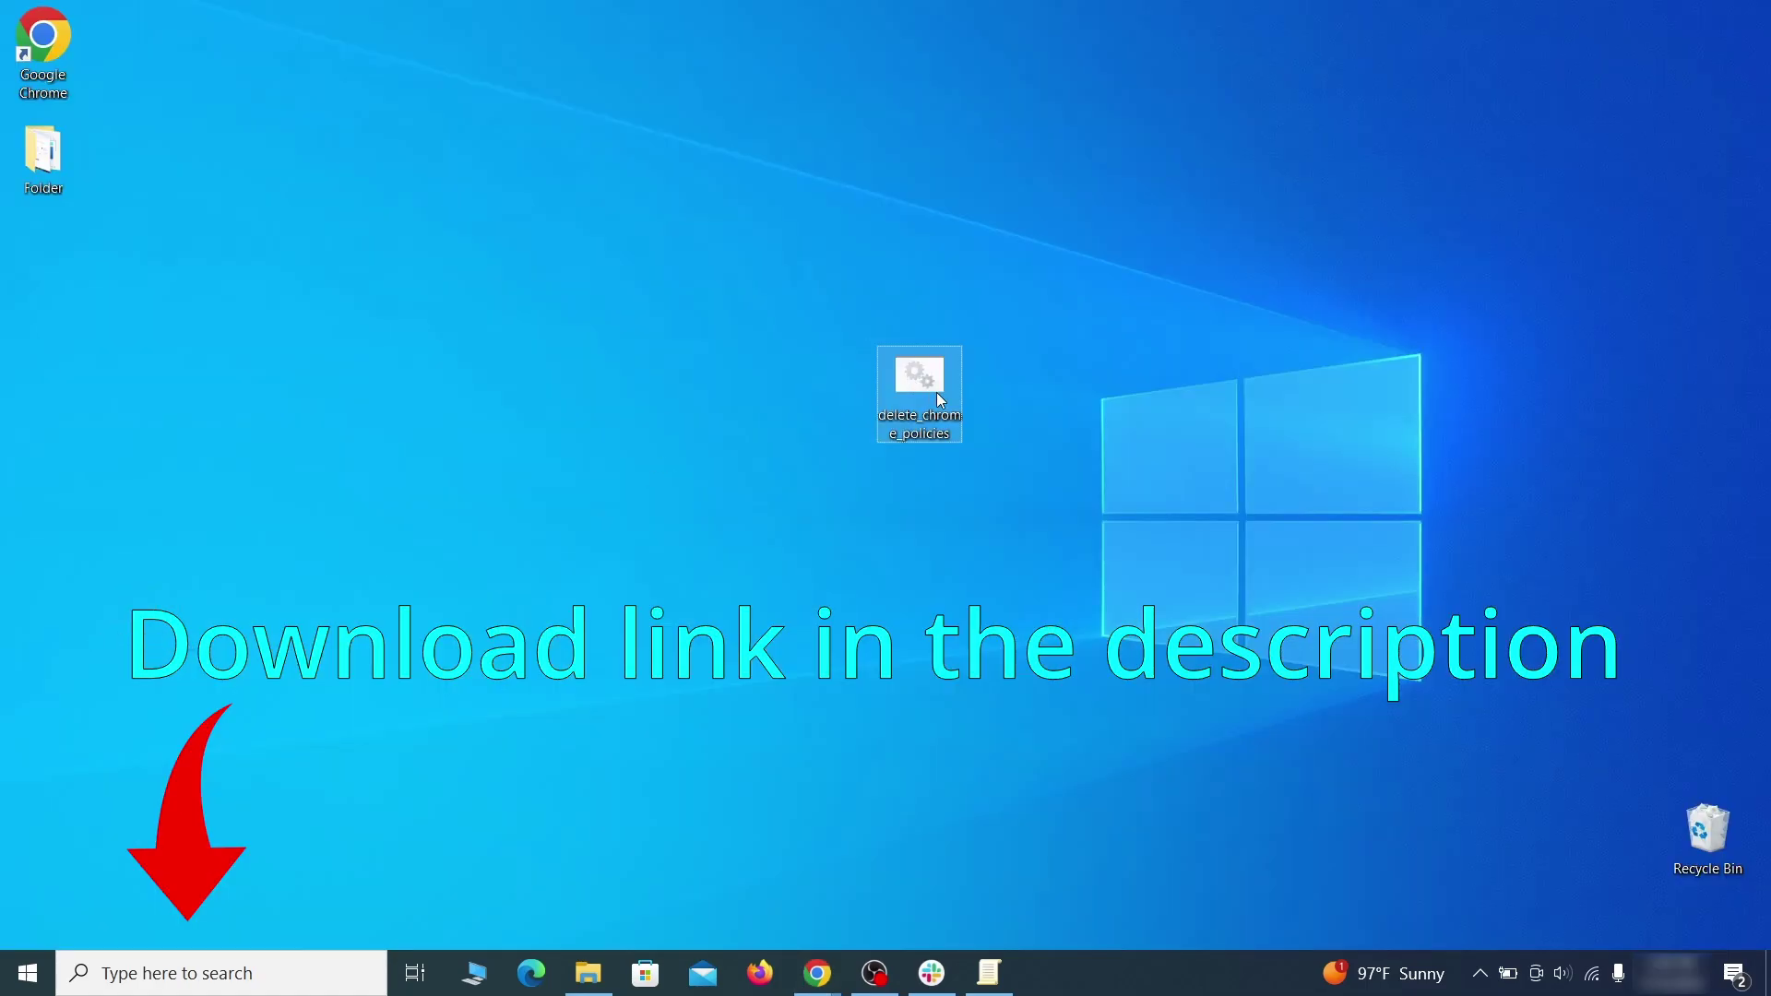
Run the delete_chrome_policies script as administrator, bypassing the SmartScreen warning.
{"action": "right_click", "coordinate": [938, 391]}
{"action": "left_click", "coordinate": [1053, 471]}
{"action": "left_click", "coordinate": [649, 325]}
{"action": "left_click", "coordinate": [966, 695]}
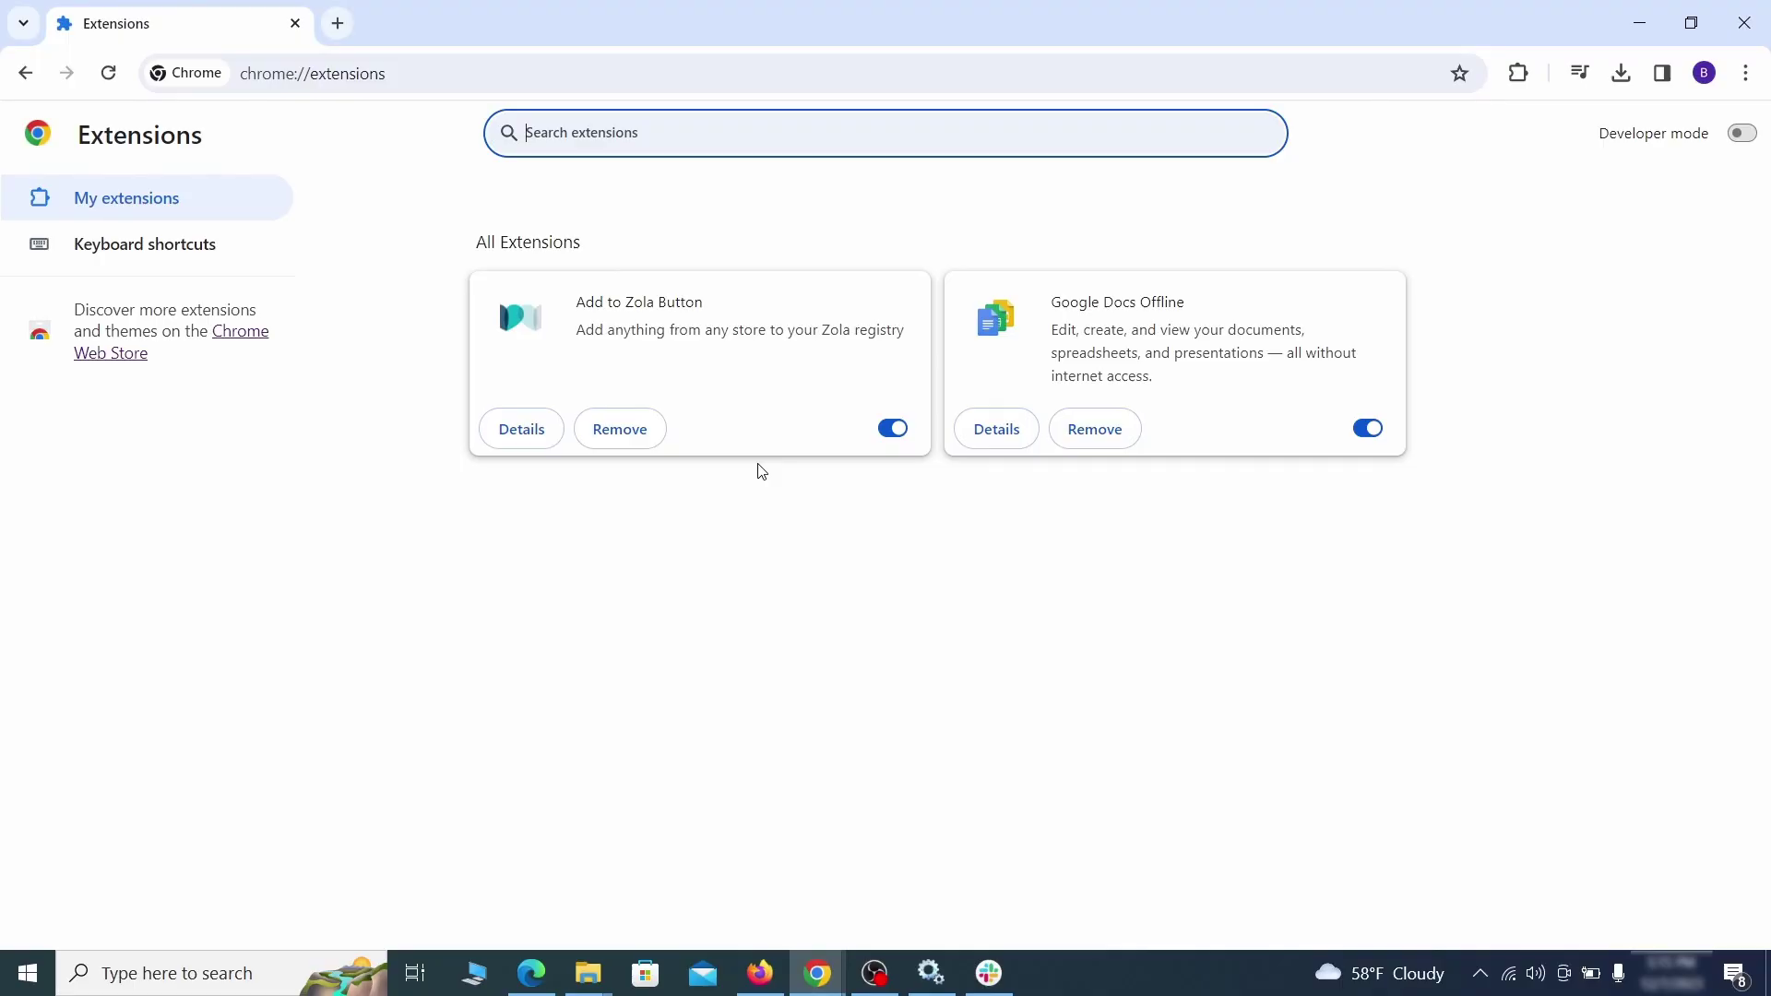
Switch off the Add to Zola Button extension and remove it.
{"action": "left_click", "coordinate": [888, 430]}
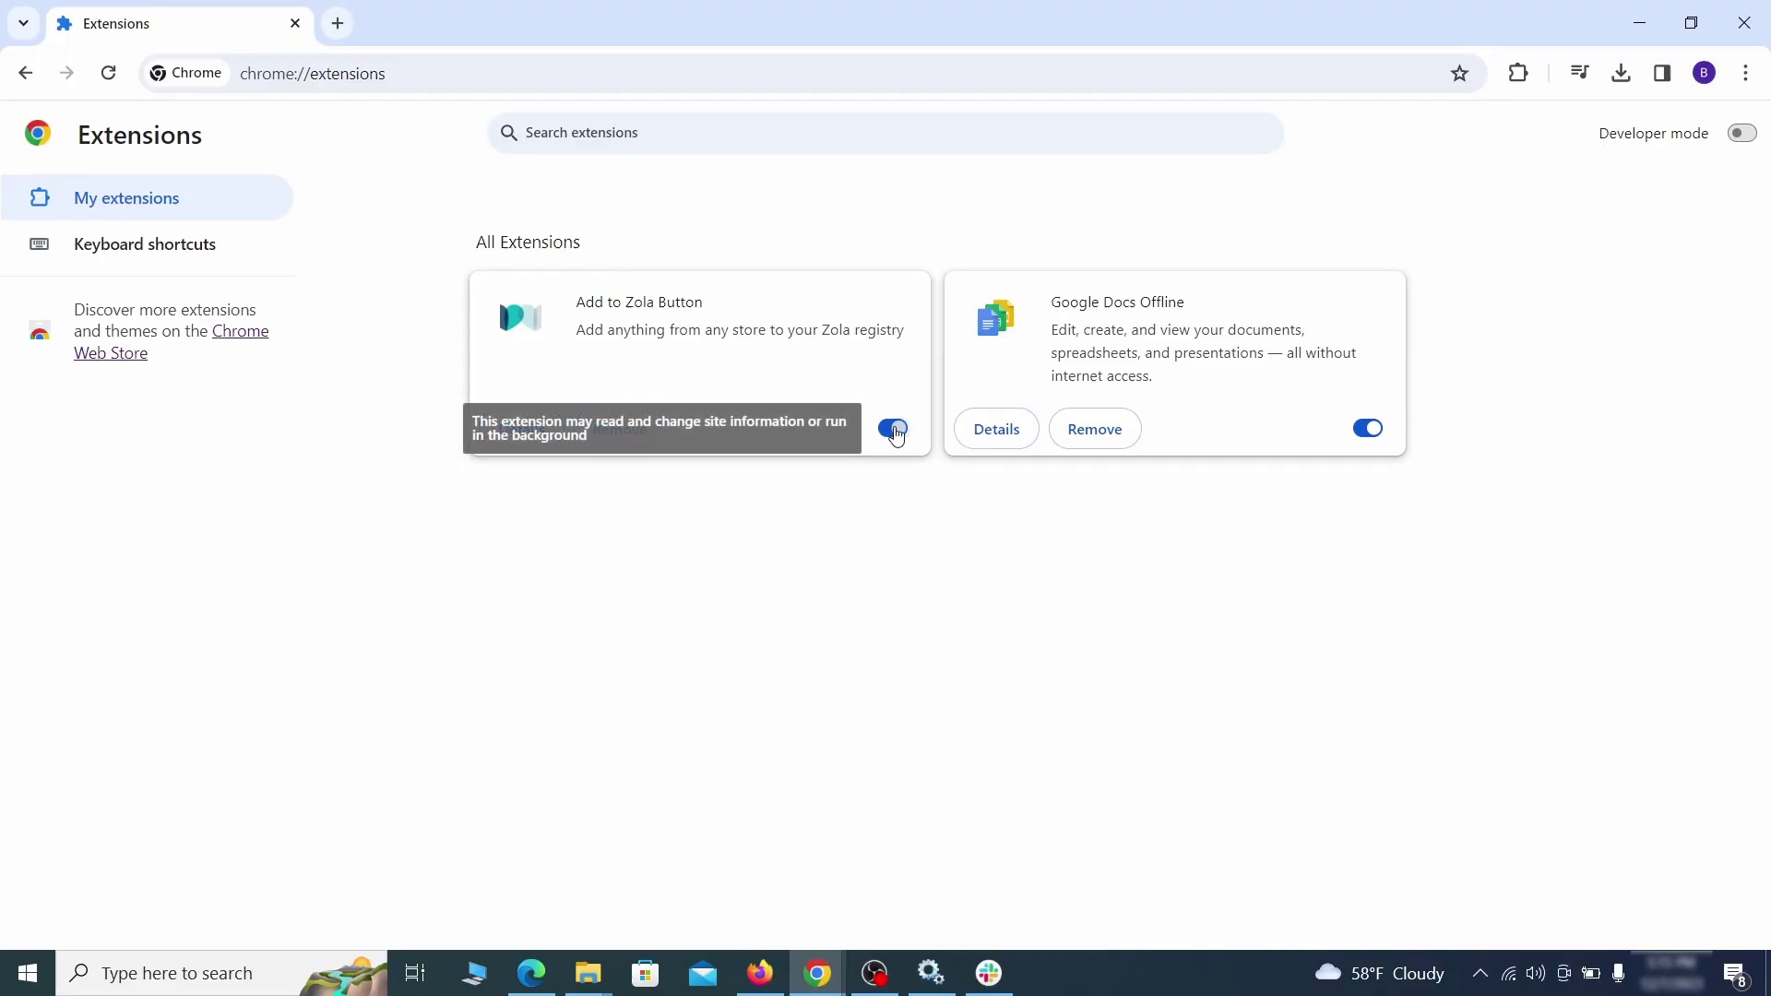
{"action": "left_click", "coordinate": [647, 444]}
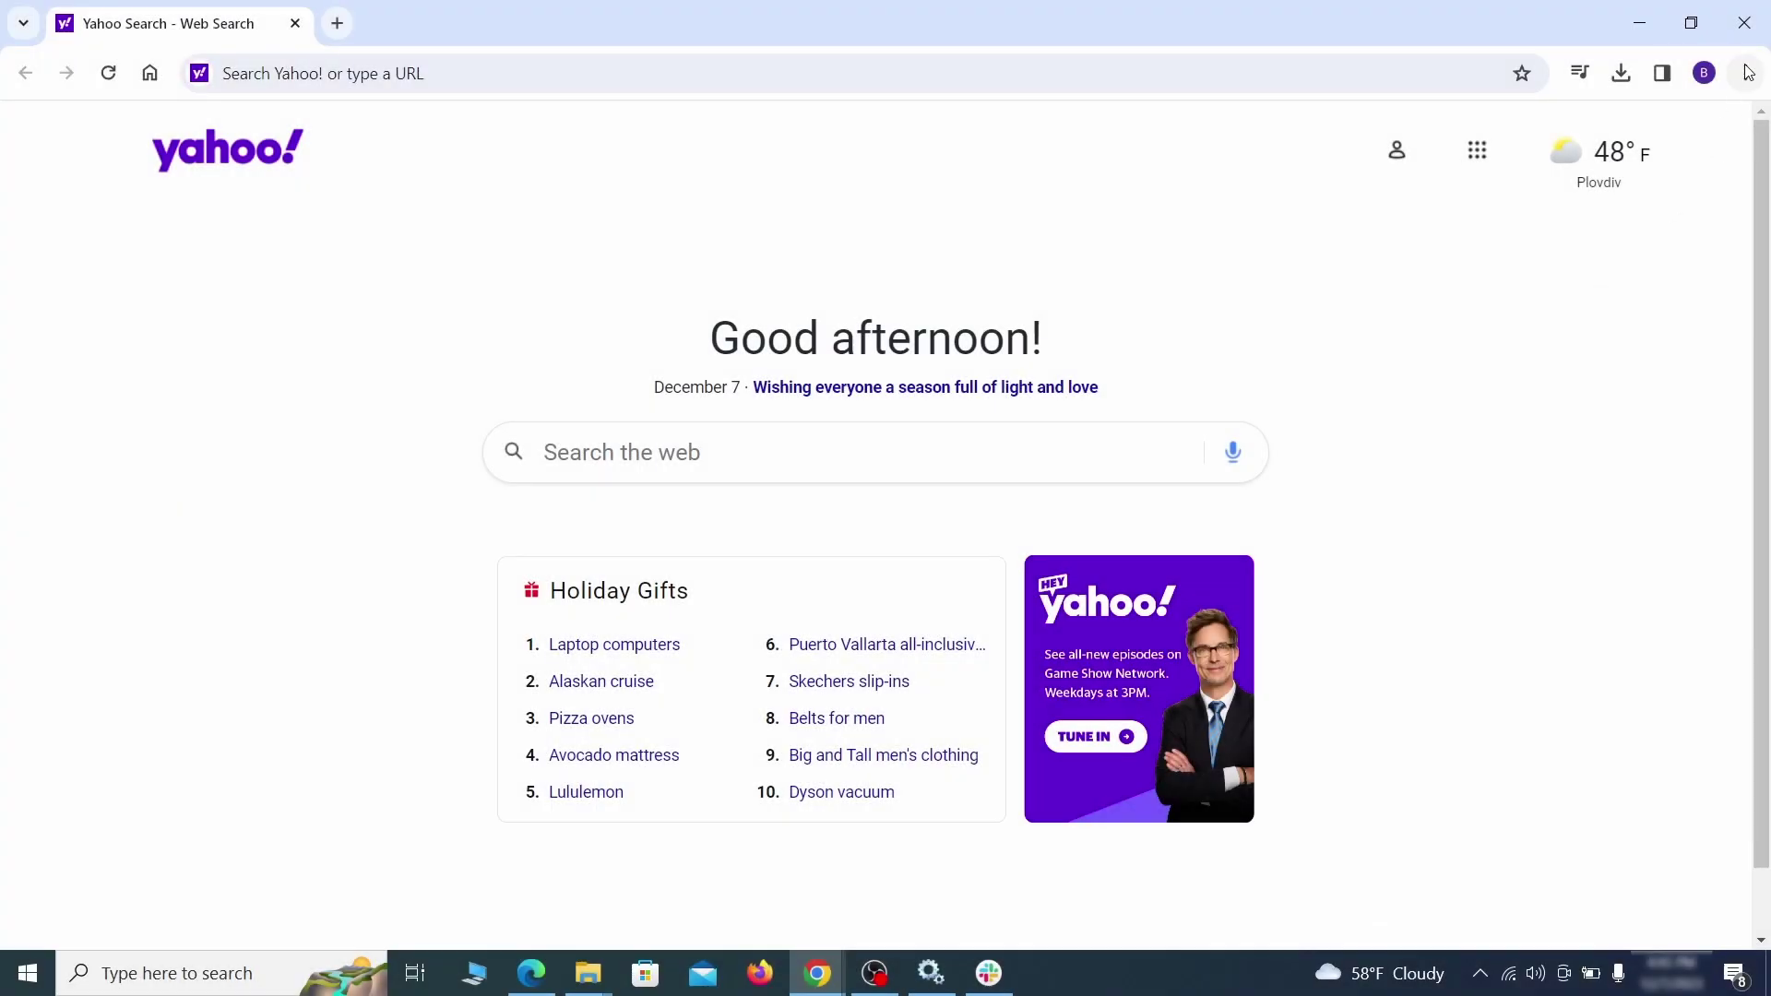
Clear recent browsing history, downloads, cookies and cached files from Privacy and security.
{"action": "left_click", "coordinate": [1746, 73]}
{"action": "left_click", "coordinate": [1458, 836]}
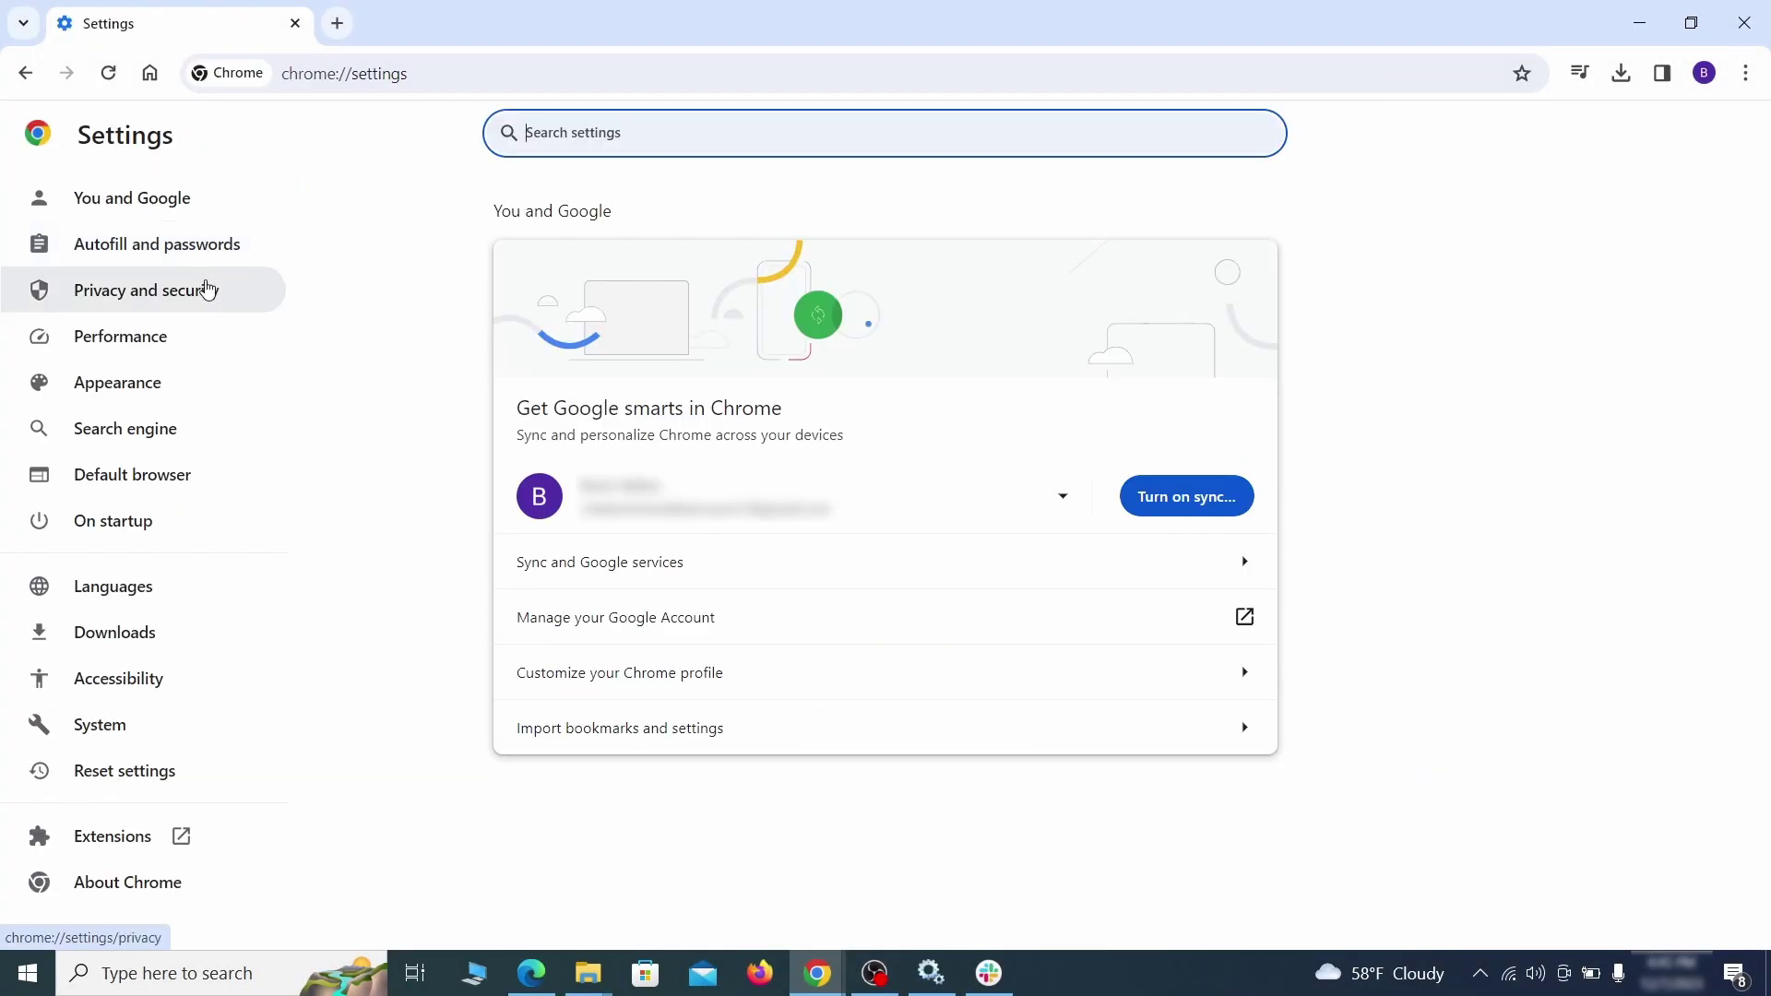
{"action": "left_click", "coordinate": [207, 289]}
{"action": "scroll", "coordinate": [1406, 607], "scroll_direction": "down", "scroll_amount": 1}
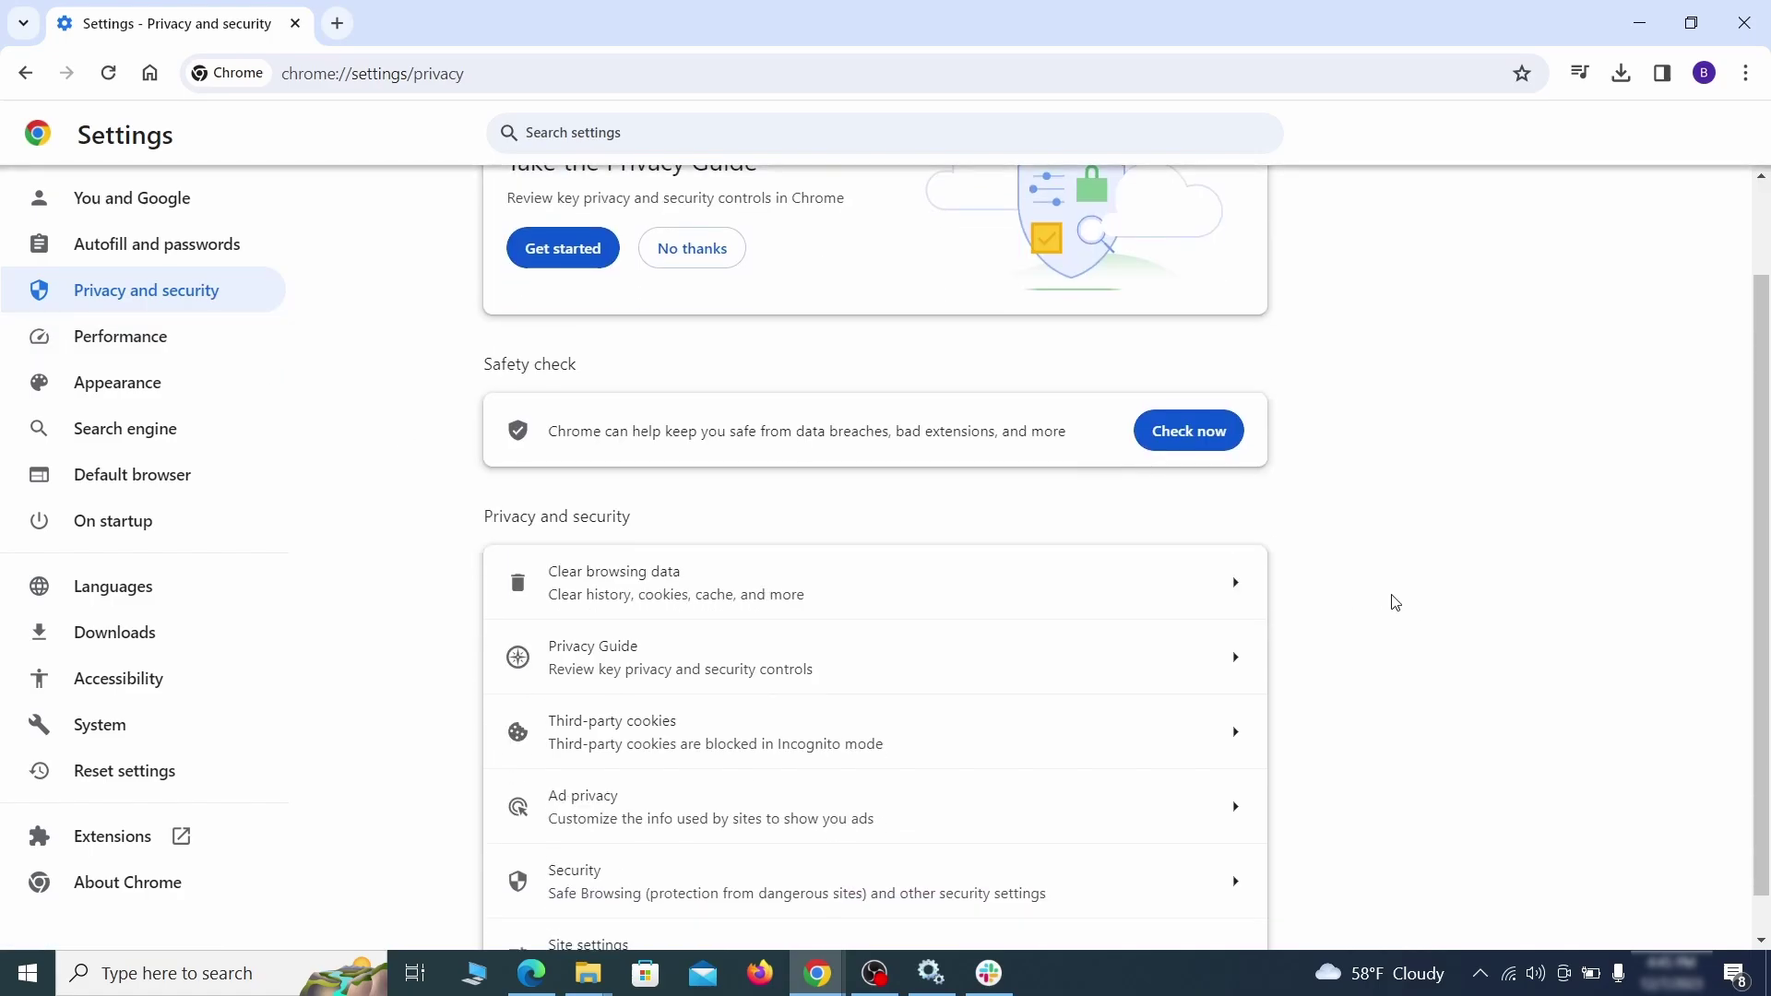
{"action": "left_click", "coordinate": [1158, 596]}
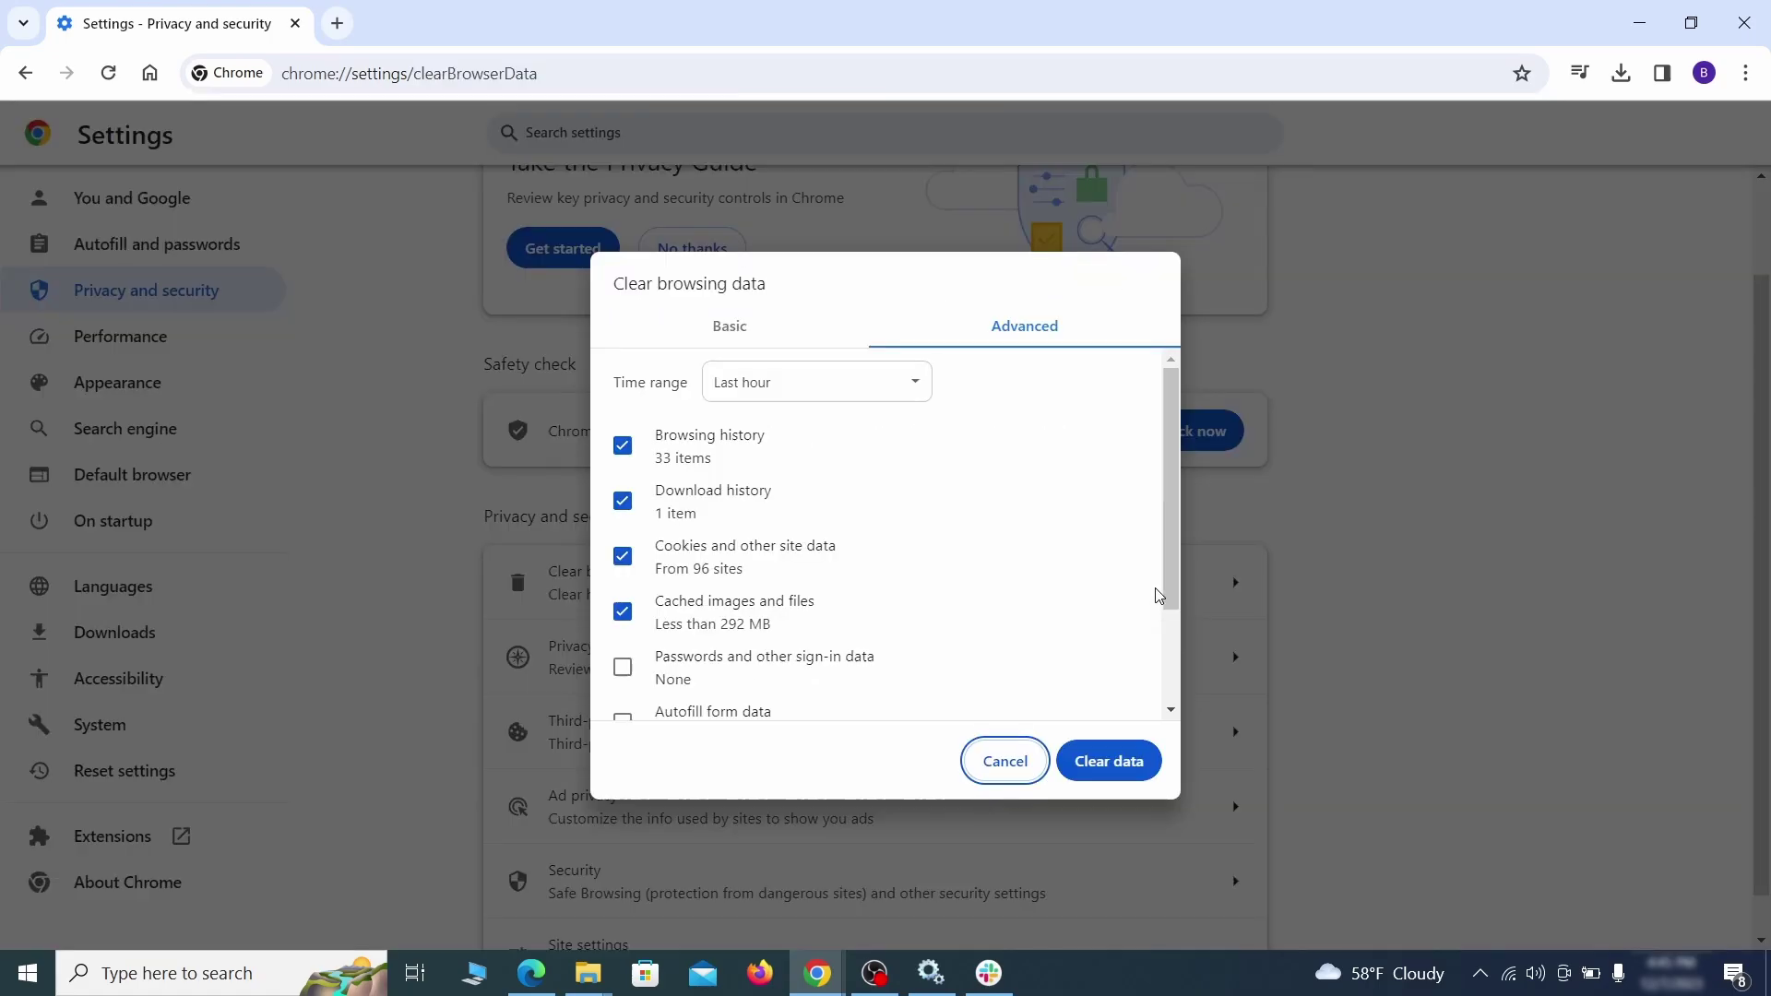
{"action": "left_click", "coordinate": [778, 332]}
{"action": "left_click", "coordinate": [988, 332]}
{"action": "scroll", "coordinate": [625, 712], "scroll_direction": "down", "scroll_amount": 2}
{"action": "left_click", "coordinate": [1124, 767]}
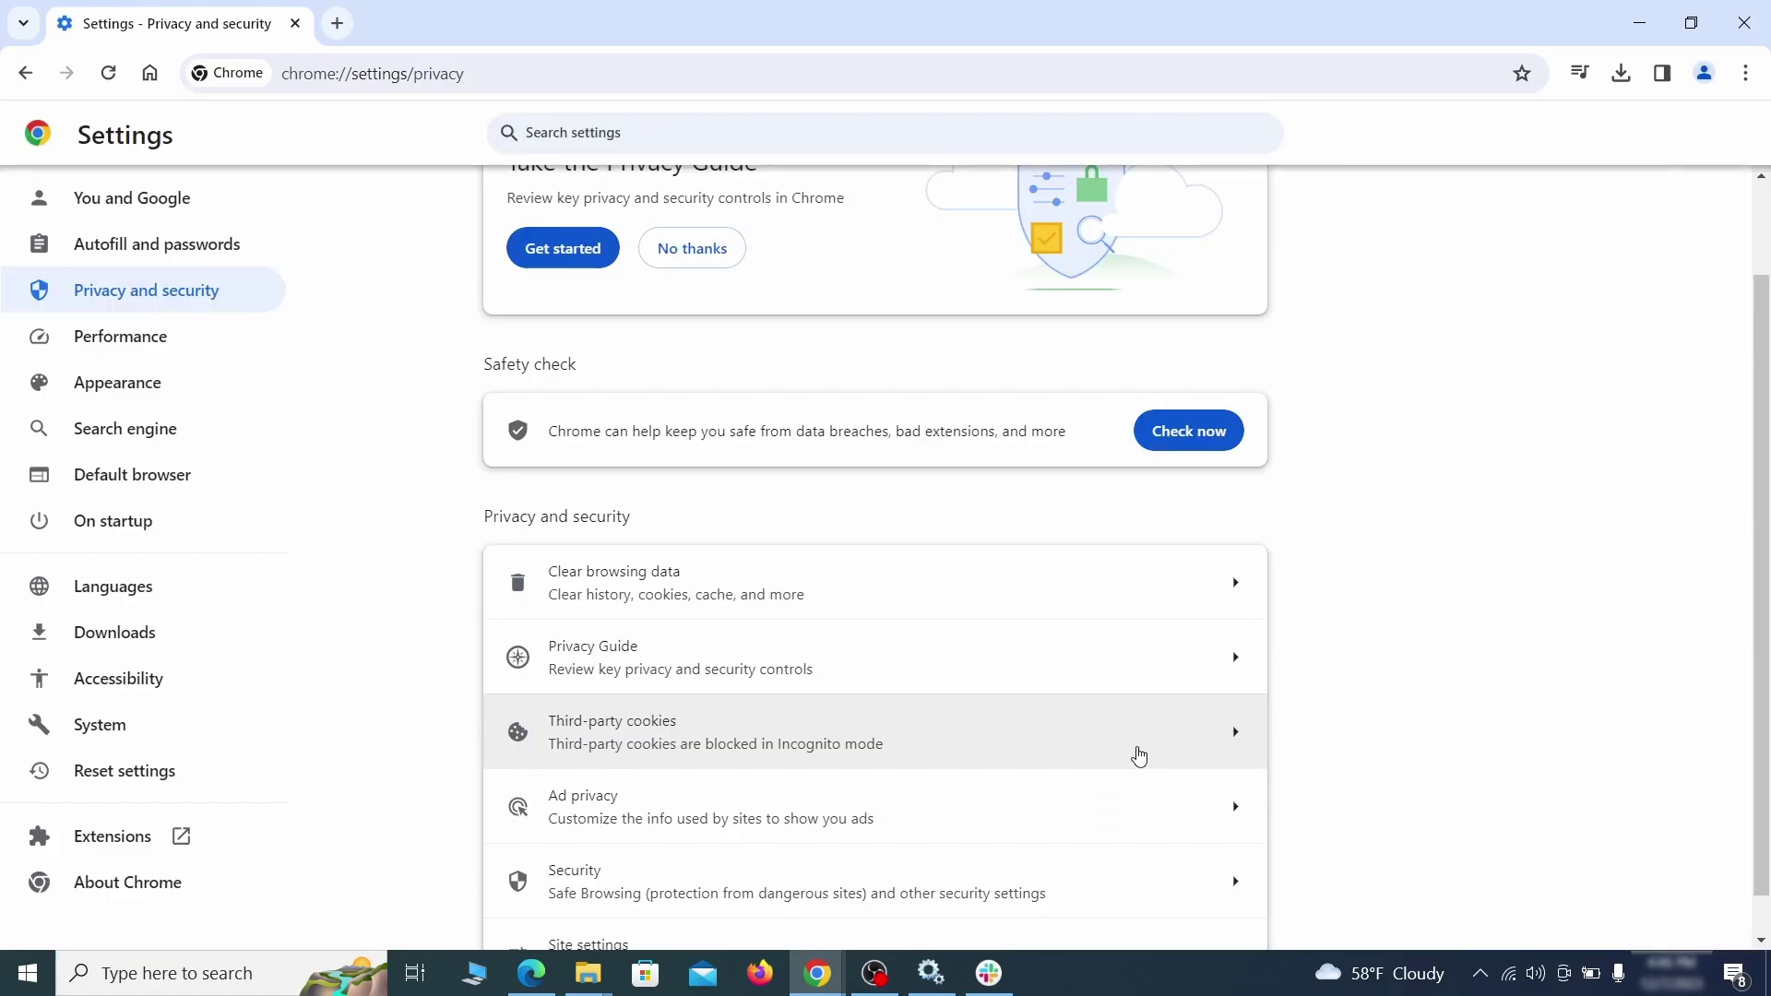
Remove ExampleRougeURL.com from the sites allowed to send notifications.
{"action": "scroll", "coordinate": [1333, 605], "scroll_direction": "down", "scroll_amount": 1}
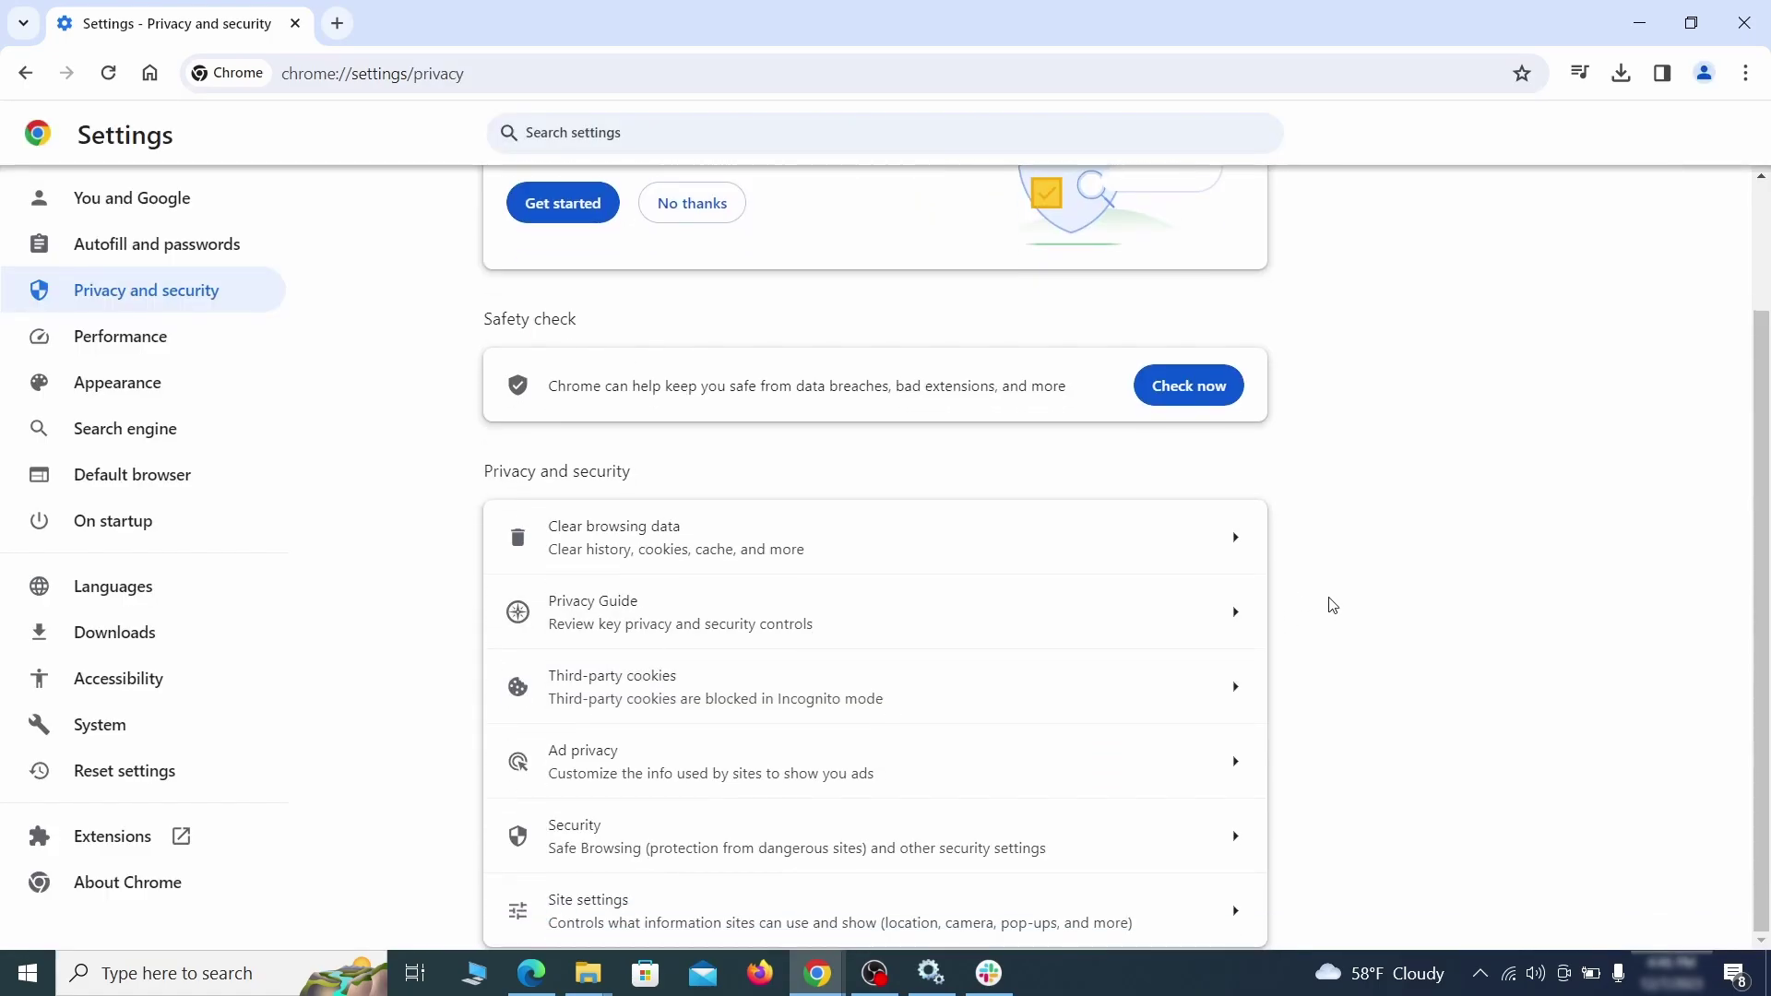
{"action": "left_click", "coordinate": [862, 900]}
{"action": "scroll", "coordinate": [1252, 587], "scroll_direction": "down", "scroll_amount": 5}
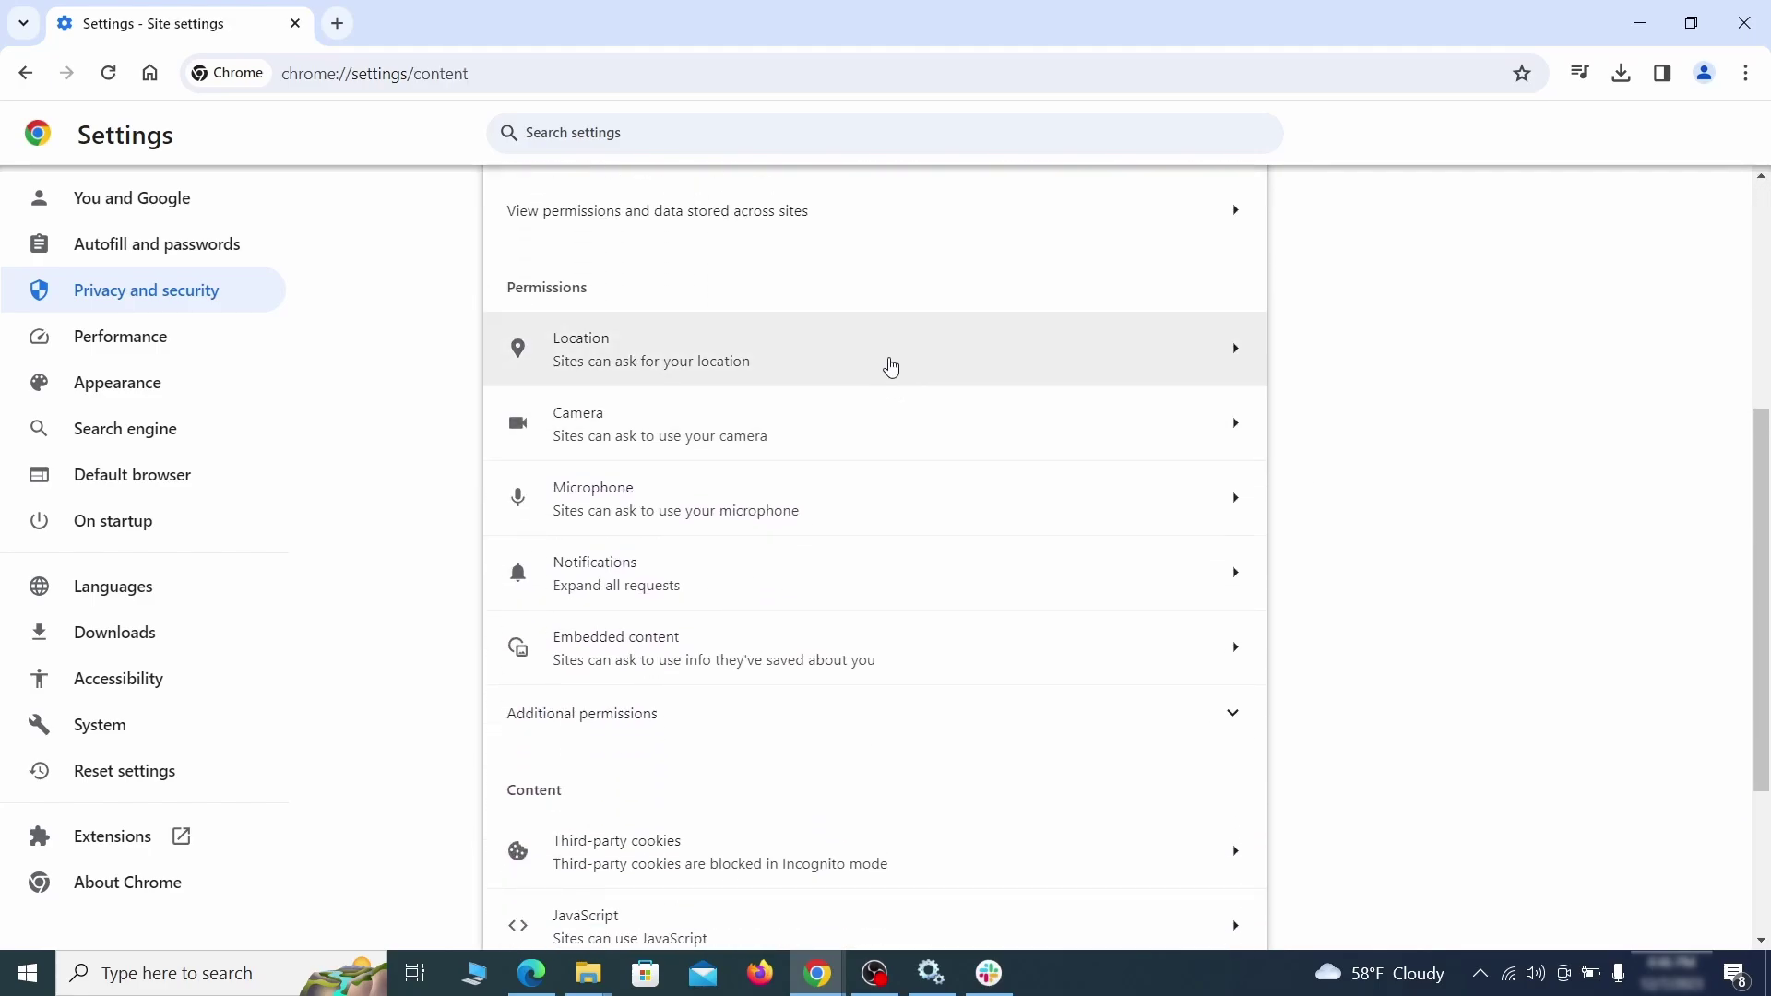
{"action": "left_click", "coordinate": [890, 363]}
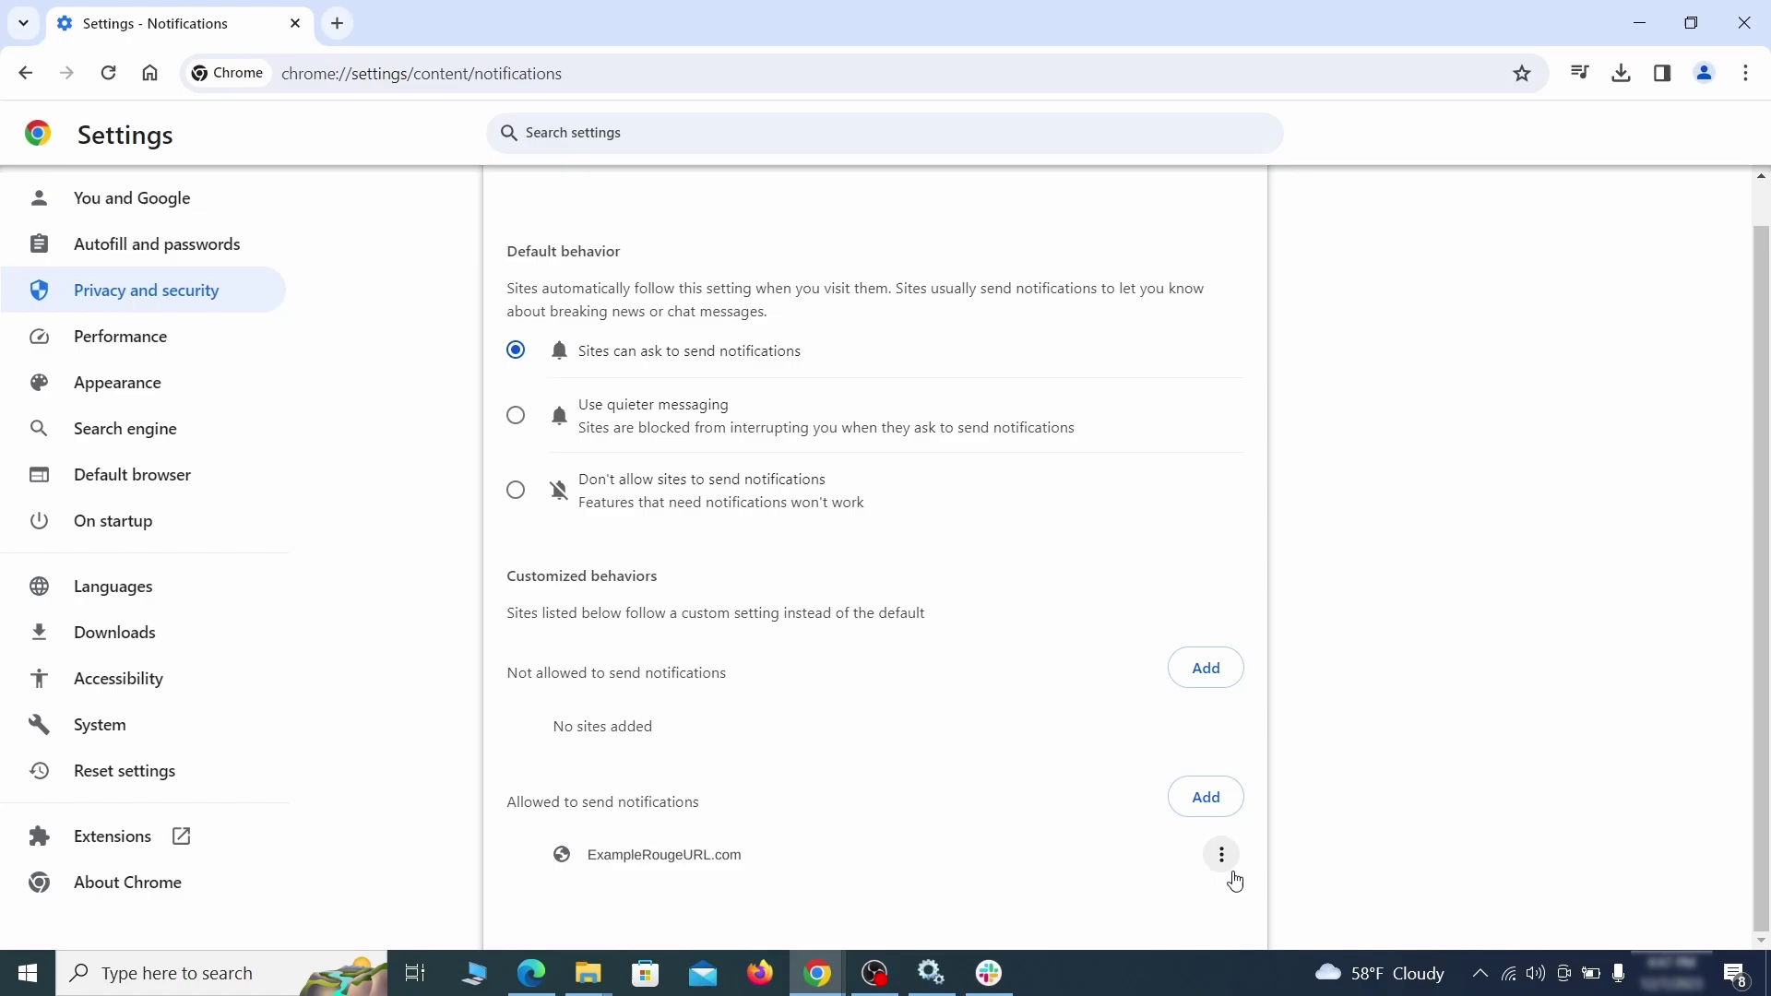
{"action": "left_click", "coordinate": [1228, 860]}
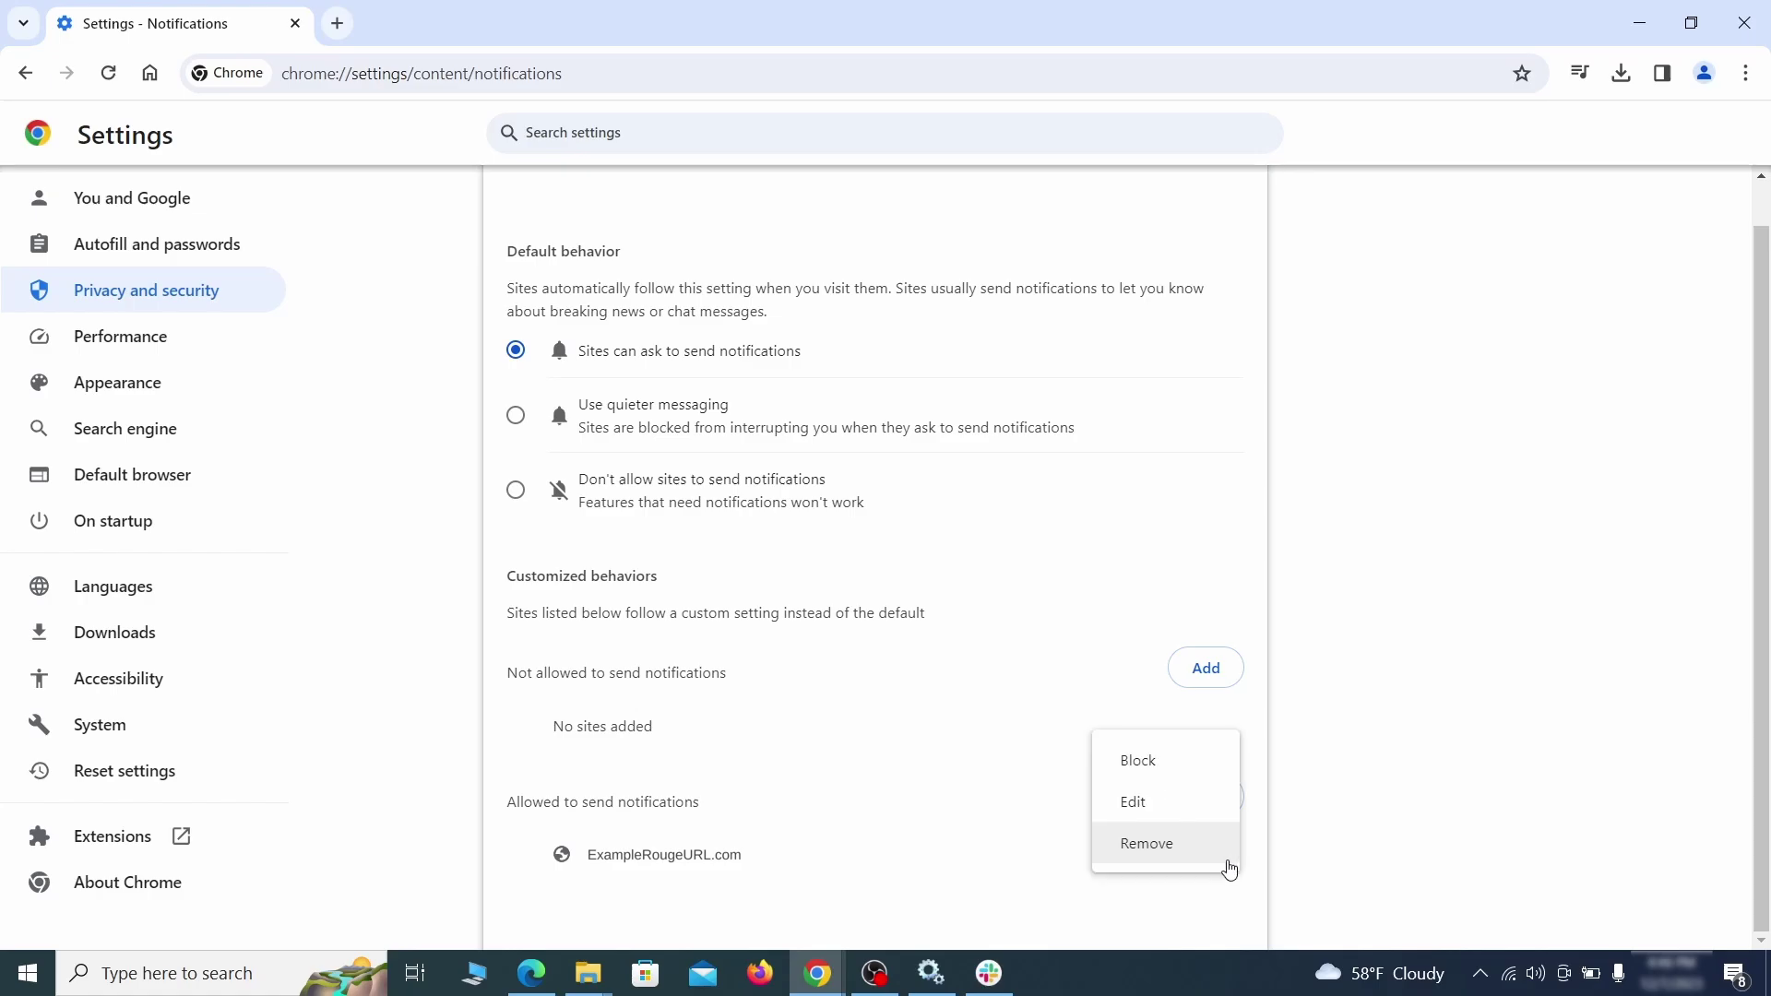
{"action": "left_click", "coordinate": [1169, 854]}
Open the Third-party cookies settings to review ExampleRougeURL.com's cookie permission.
{"action": "key", "text": "alt+Left"}
{"action": "scroll", "coordinate": [960, 625], "scroll_direction": "down", "scroll_amount": 2}
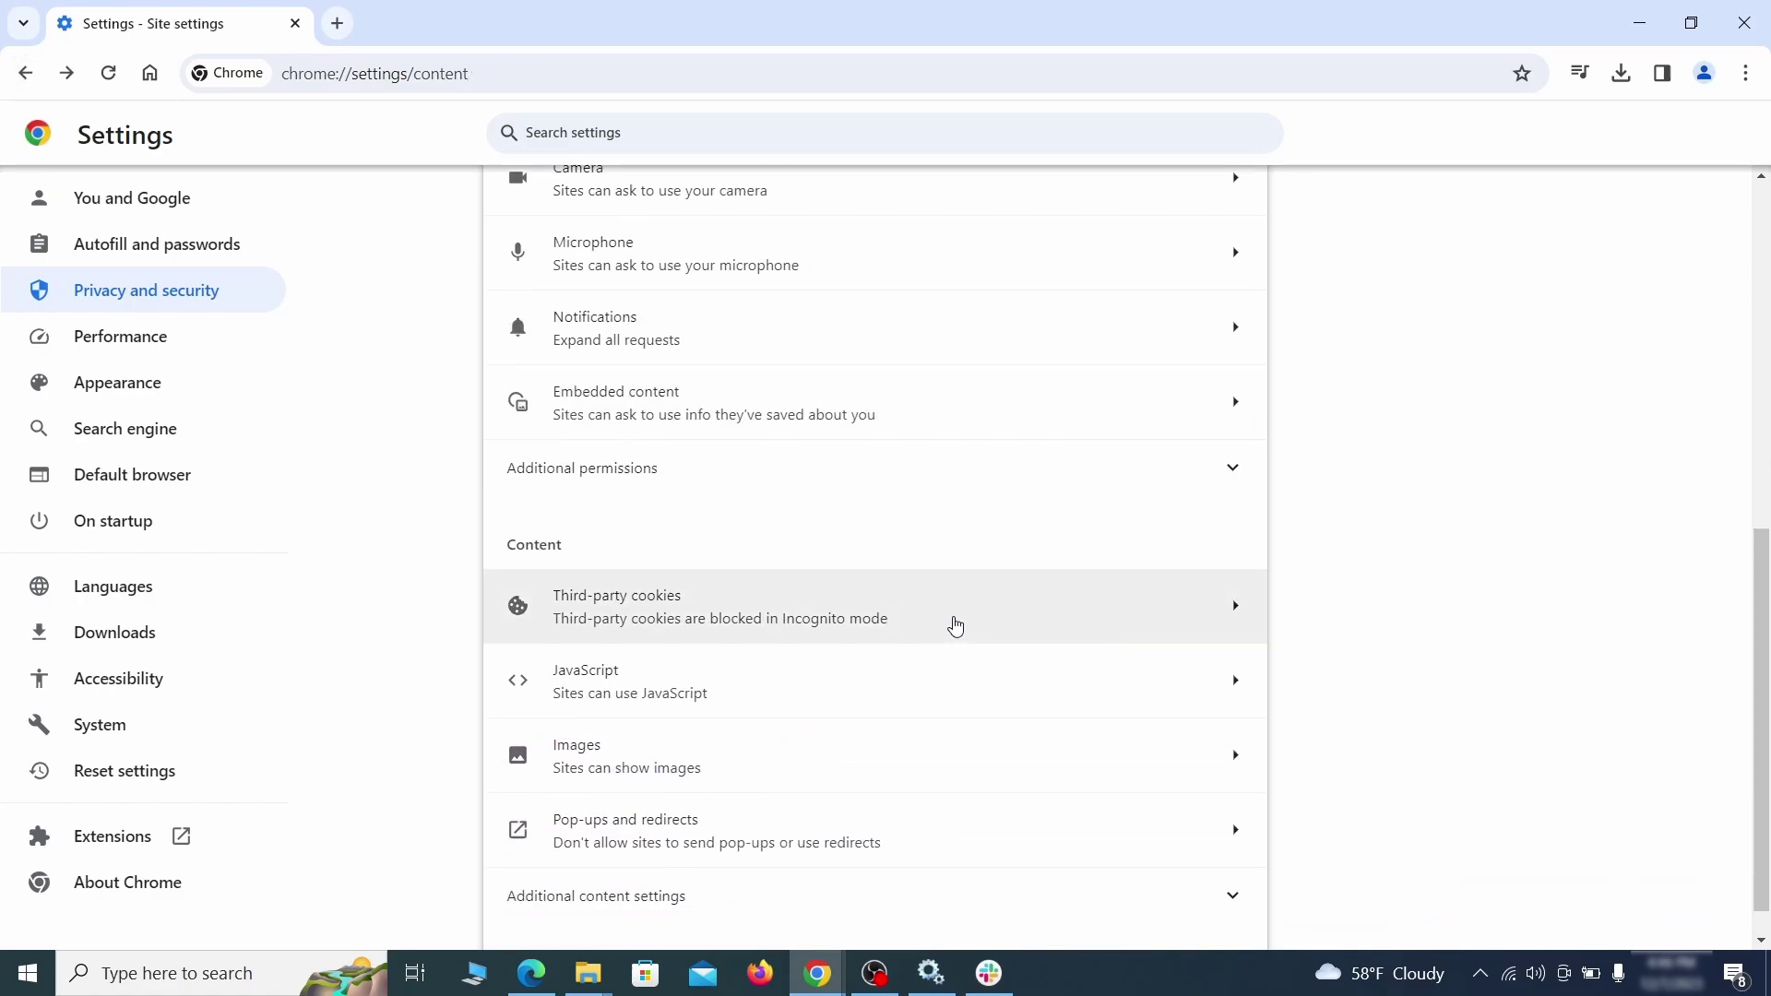
{"action": "left_click", "coordinate": [953, 620]}
{"action": "scroll", "coordinate": [960, 637], "scroll_direction": "down", "scroll_amount": 5}
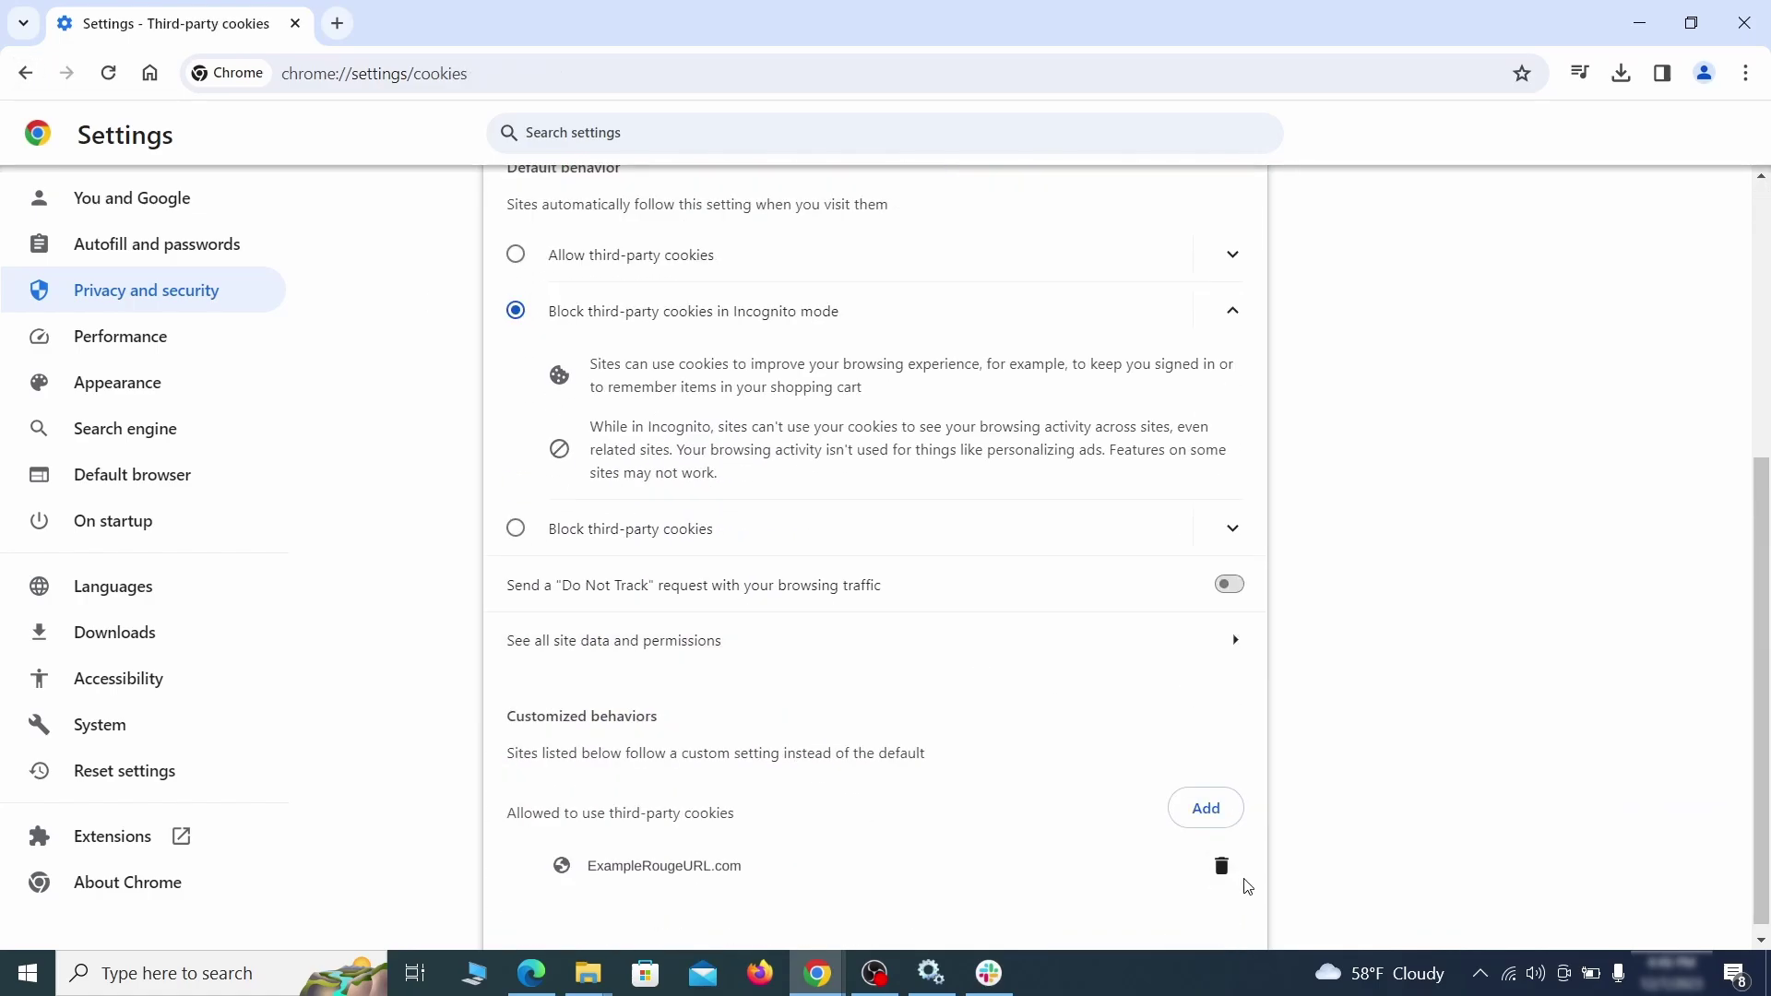
Delete the ExampleRougeURL.com site search shortcut from Manage search engines.
{"action": "left_click", "coordinate": [117, 382]}
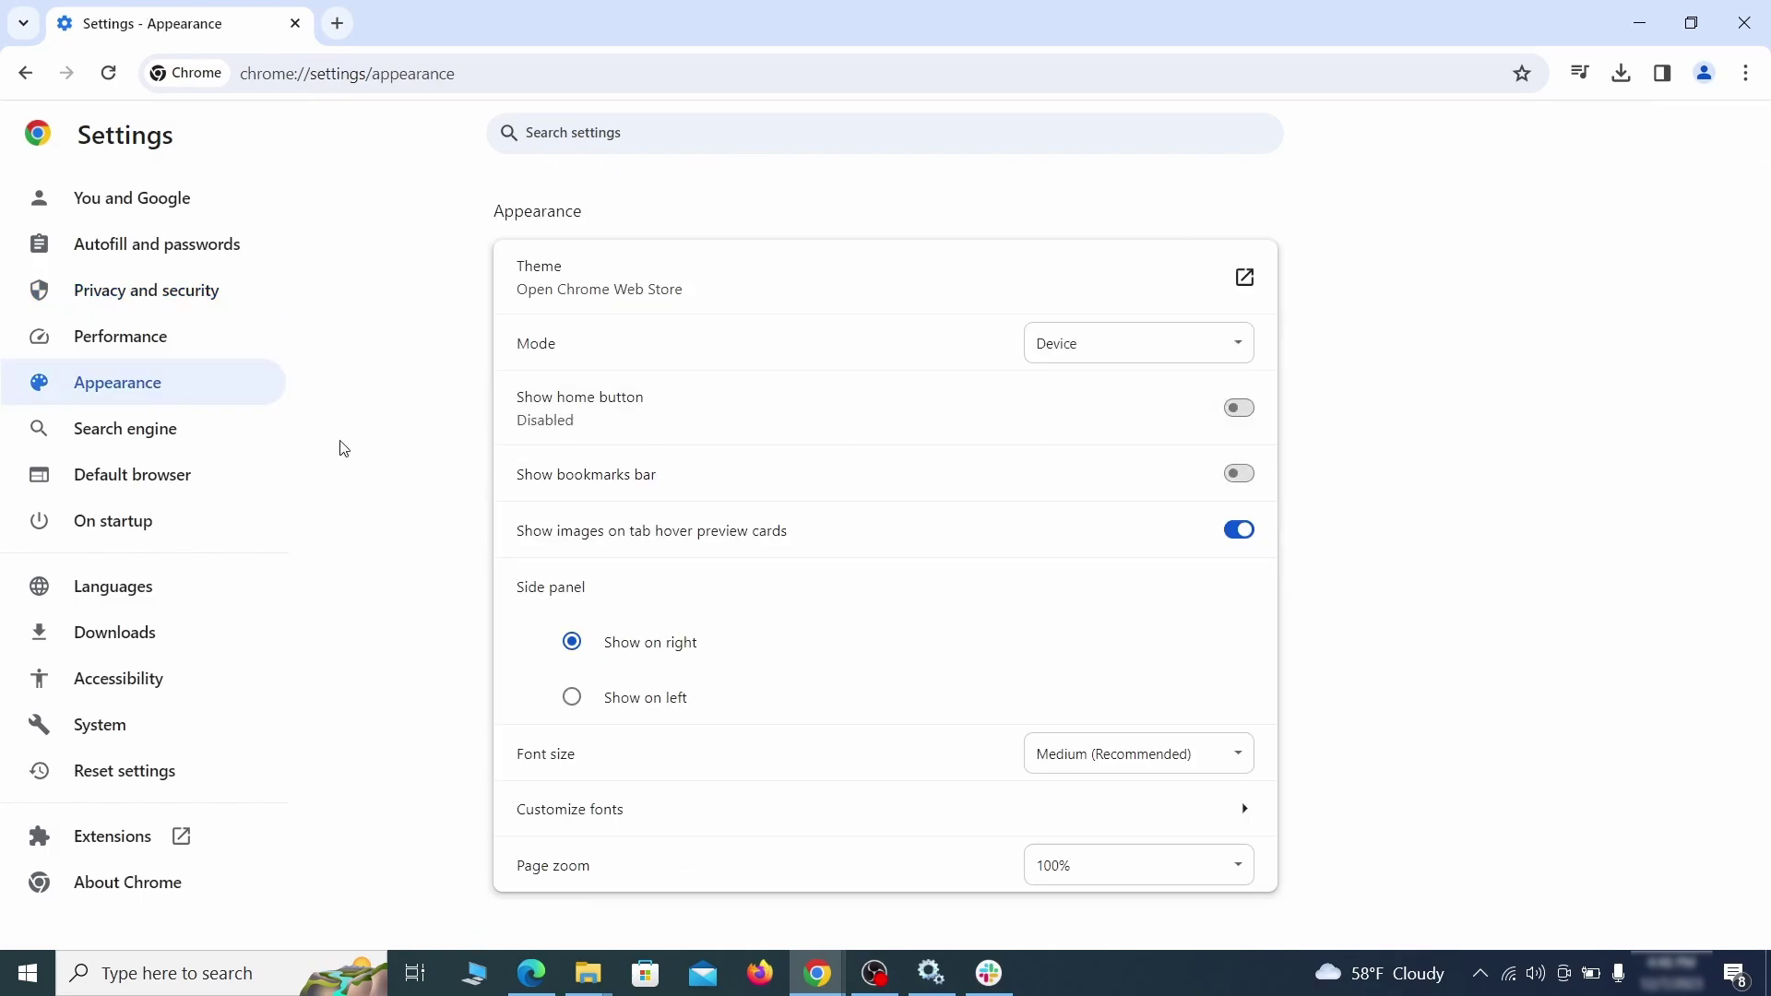
{"action": "left_click", "coordinate": [185, 431]}
{"action": "left_click", "coordinate": [1141, 345]}
{"action": "scroll", "coordinate": [1134, 489], "scroll_direction": "down", "scroll_amount": 8}
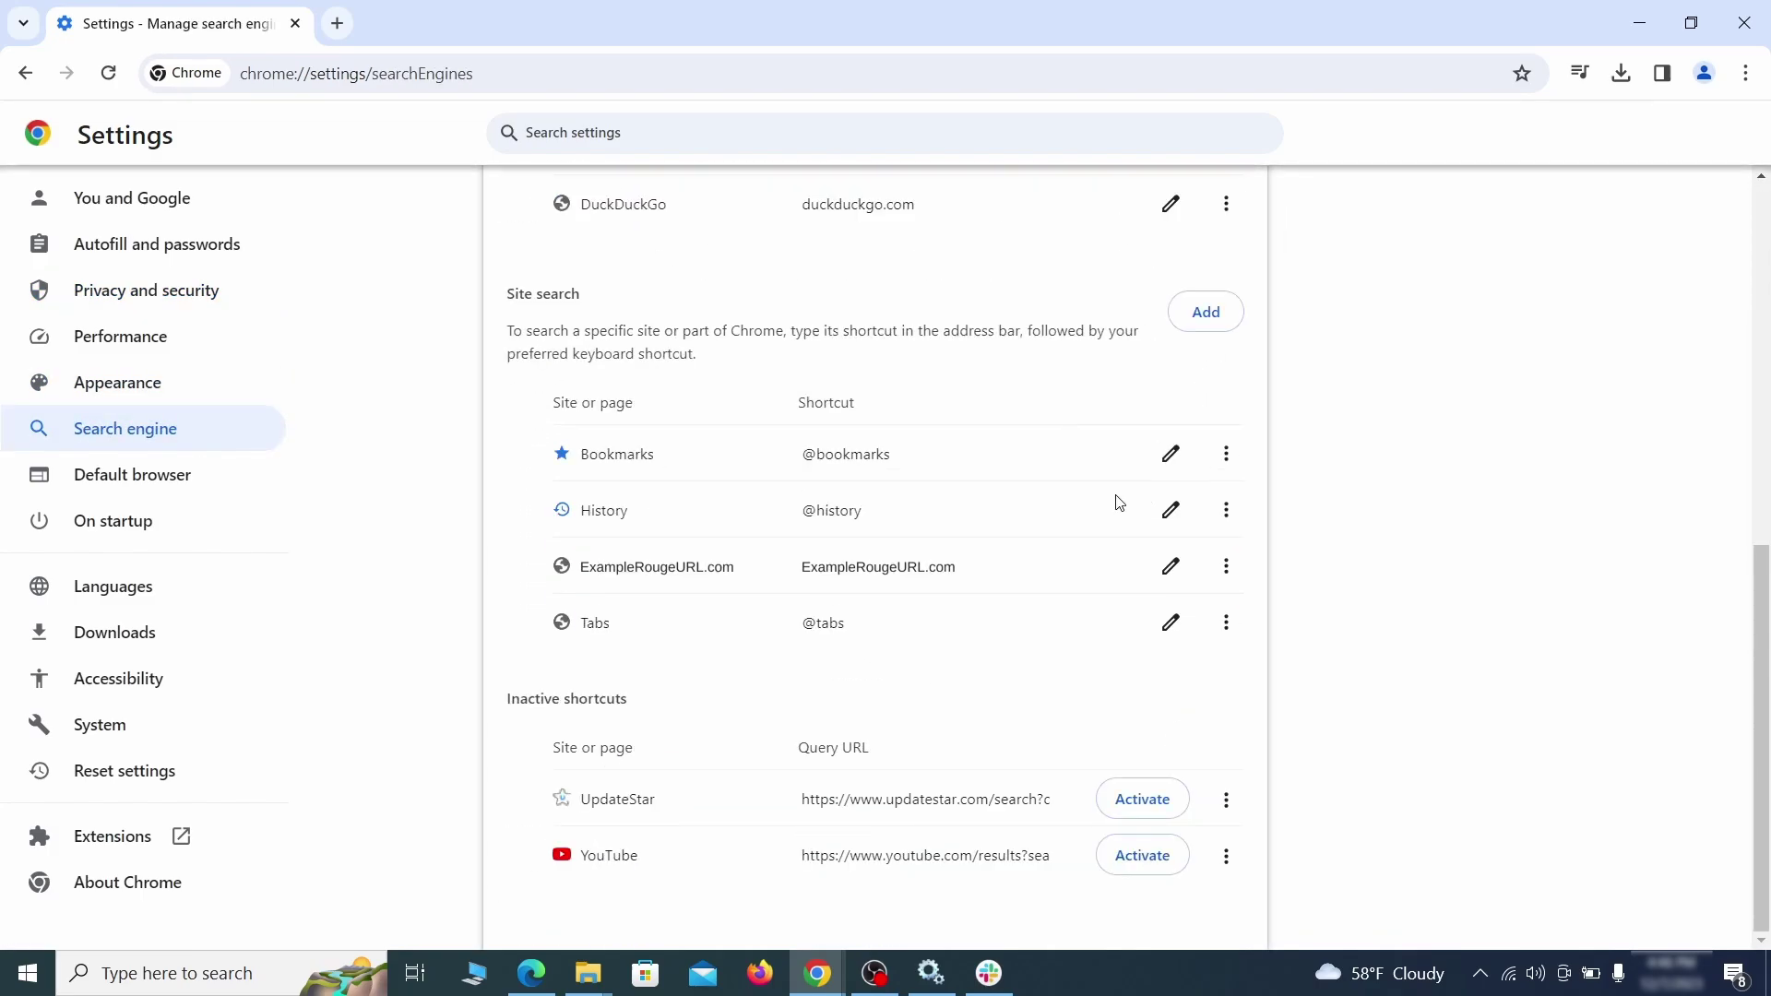
{"action": "left_click", "coordinate": [1227, 566]}
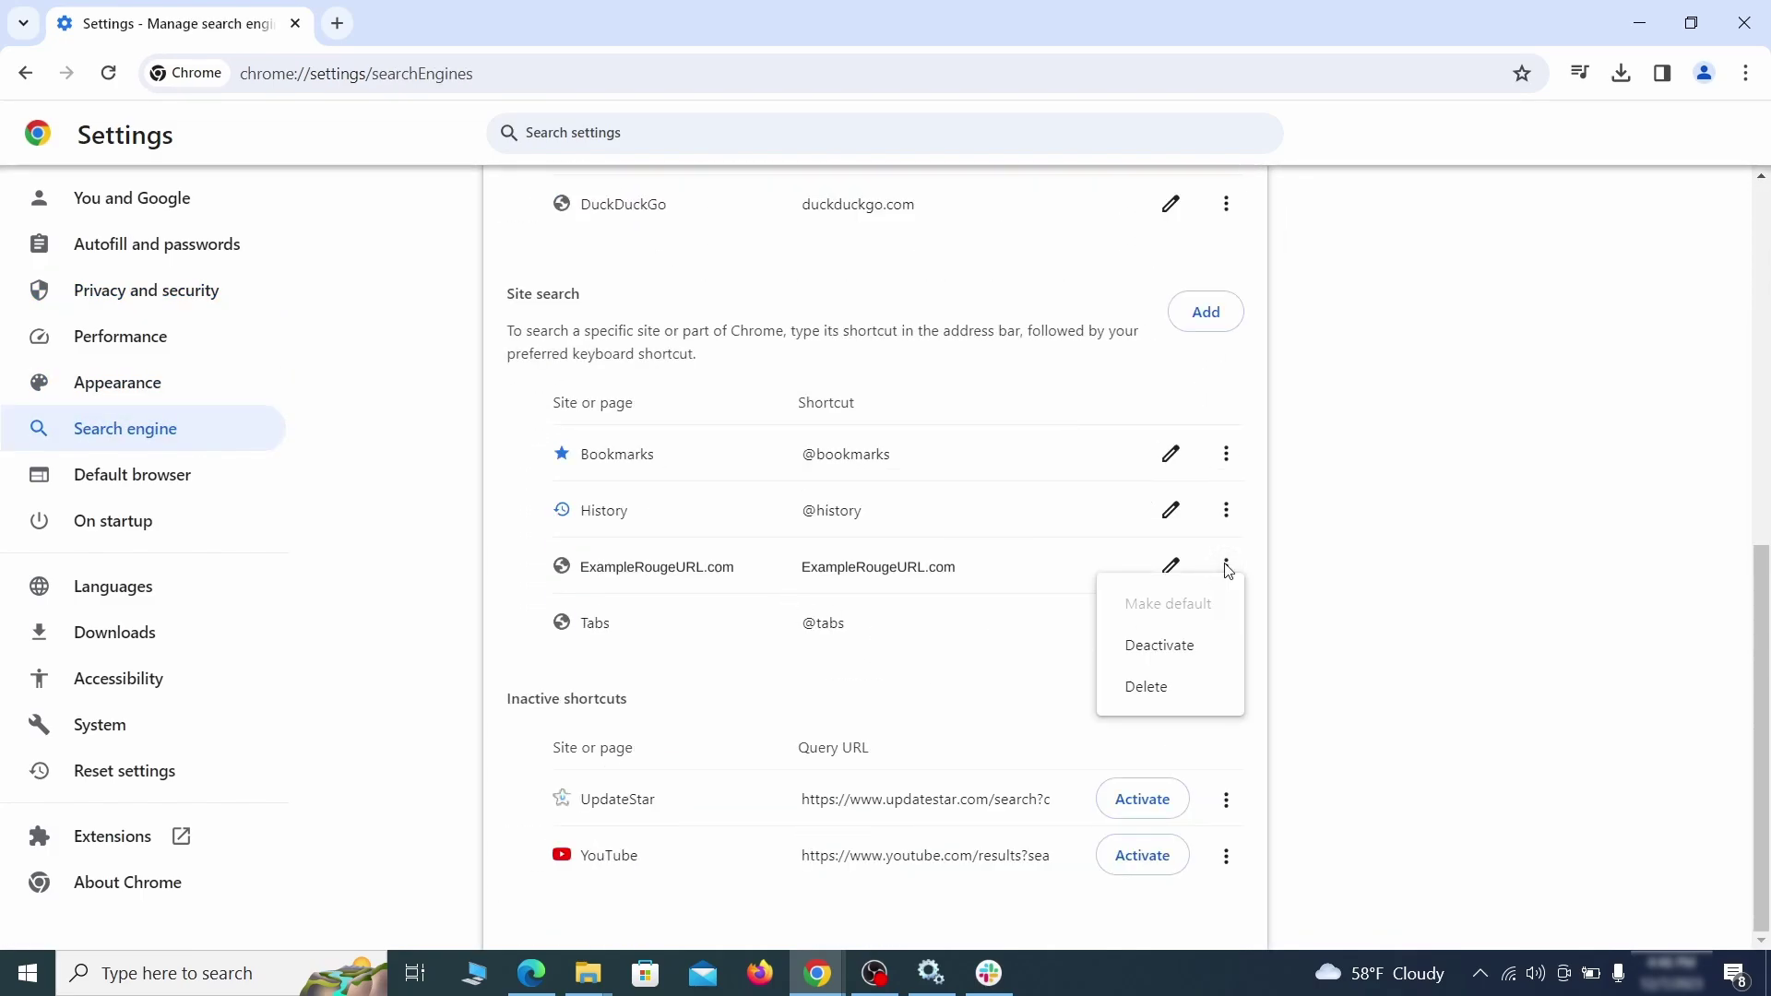
{"action": "left_click", "coordinate": [1149, 688]}
Make Google the address-bar search engine instead of Yahoo!
{"action": "key", "text": "alt+Left"}
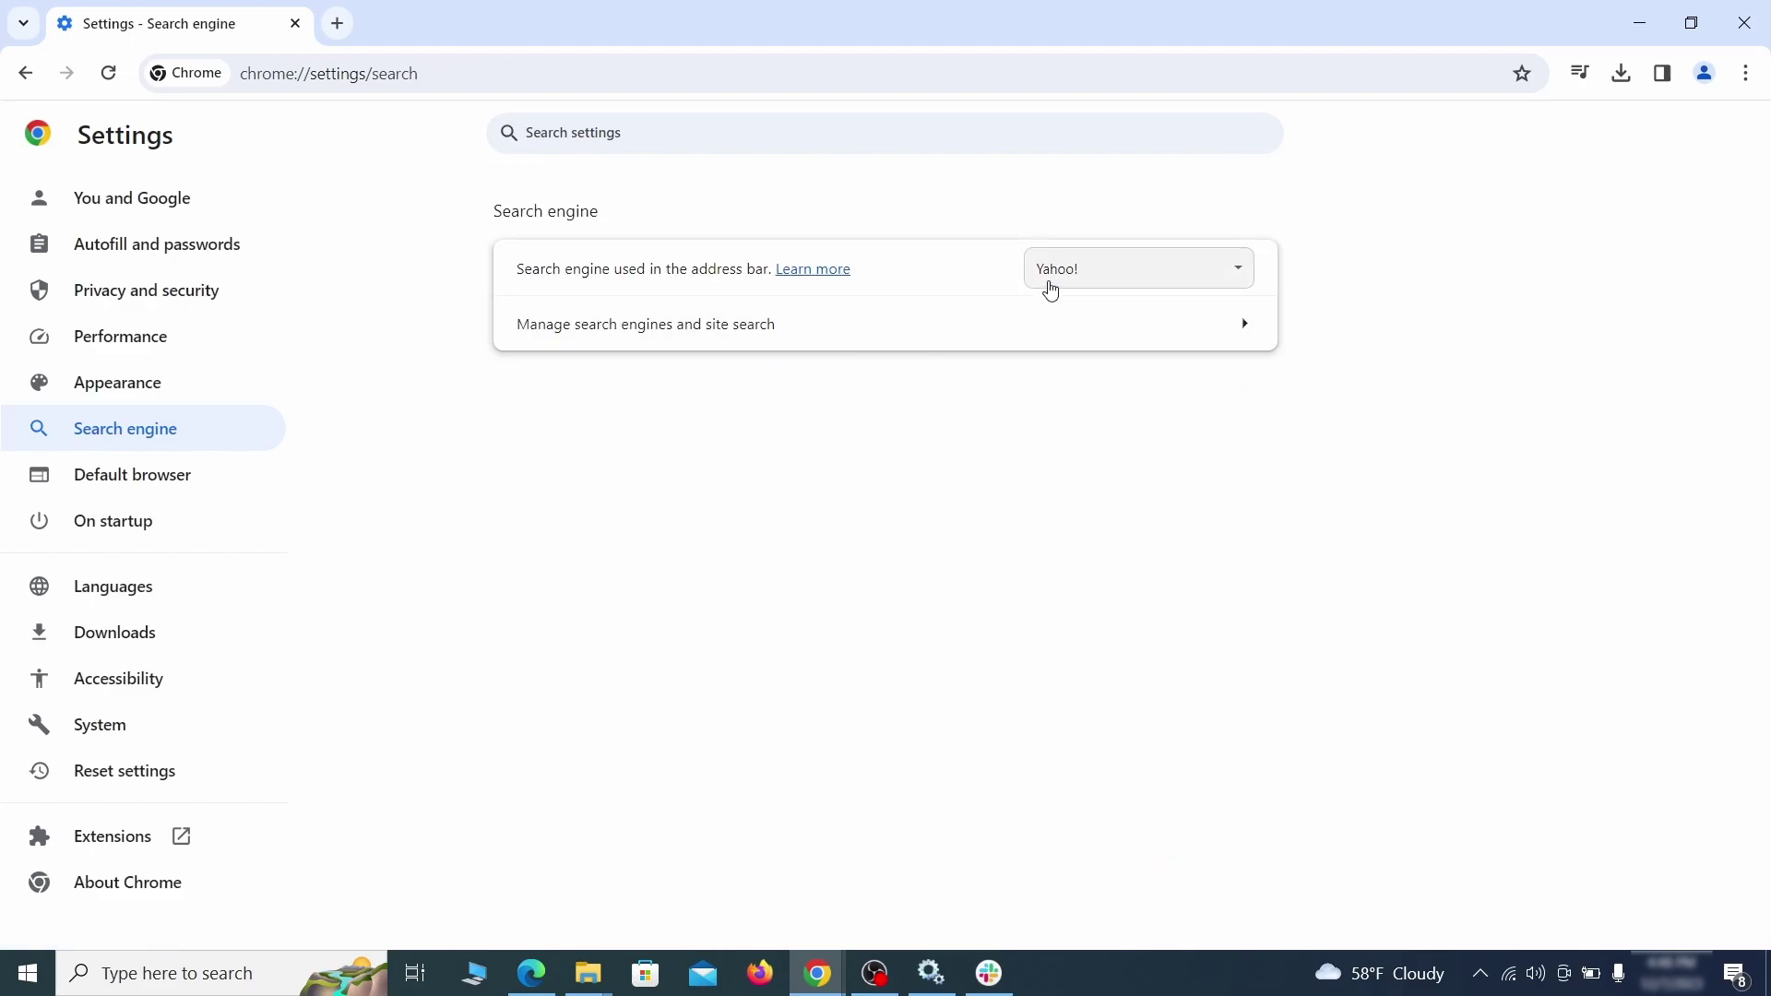
{"action": "left_click", "coordinate": [1209, 278]}
{"action": "left_click", "coordinate": [1165, 299]}
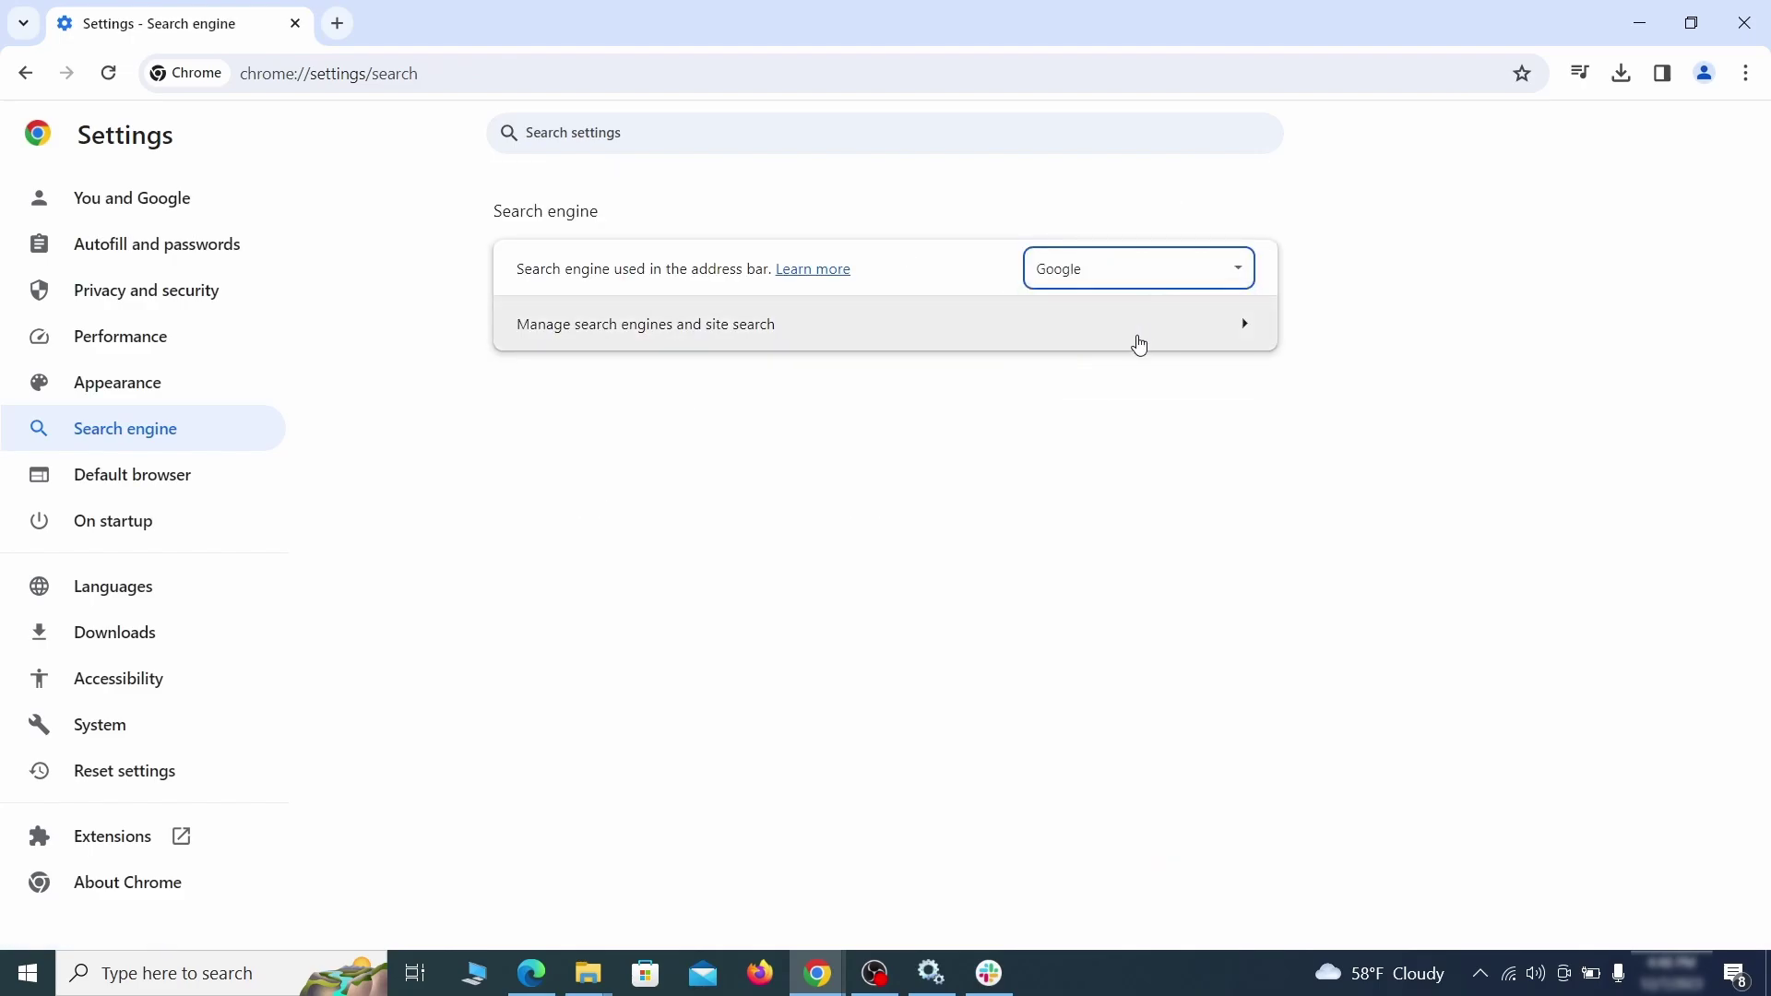
{"action": "left_click", "coordinate": [1140, 345]}
{"action": "left_click", "coordinate": [139, 519]}
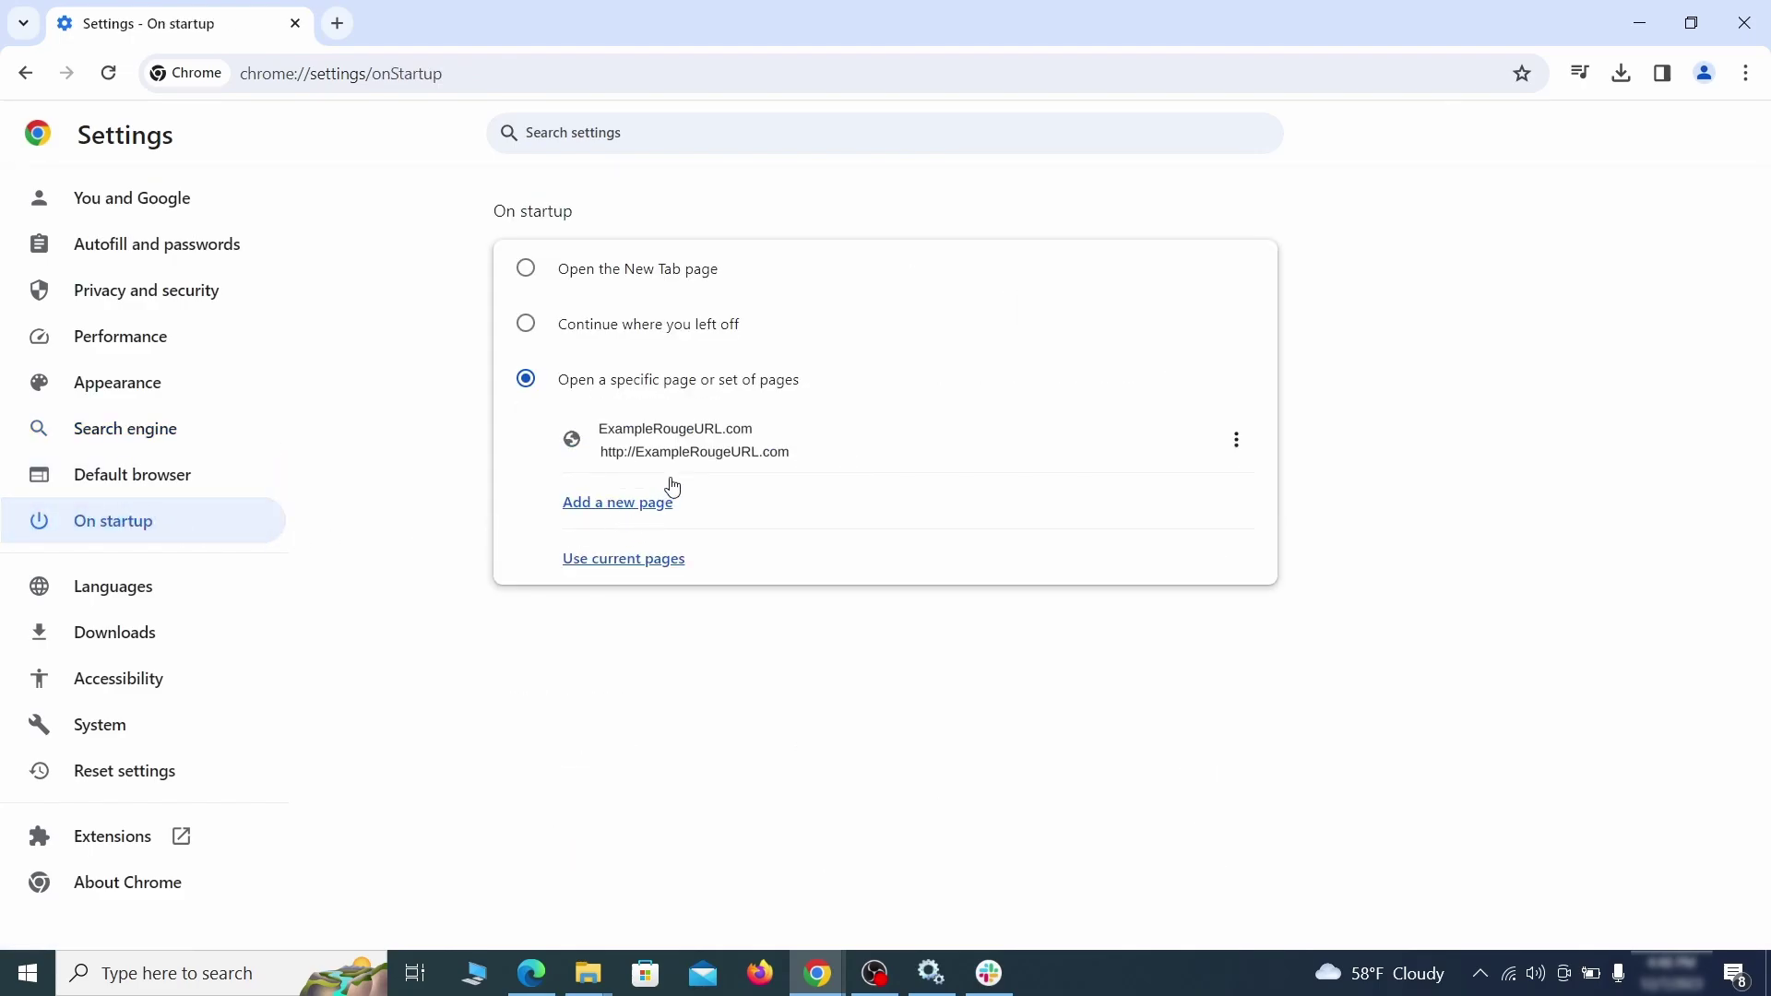
Remove ExampleRougeURL.com from the On startup pages.
{"action": "left_click", "coordinate": [1237, 441]}
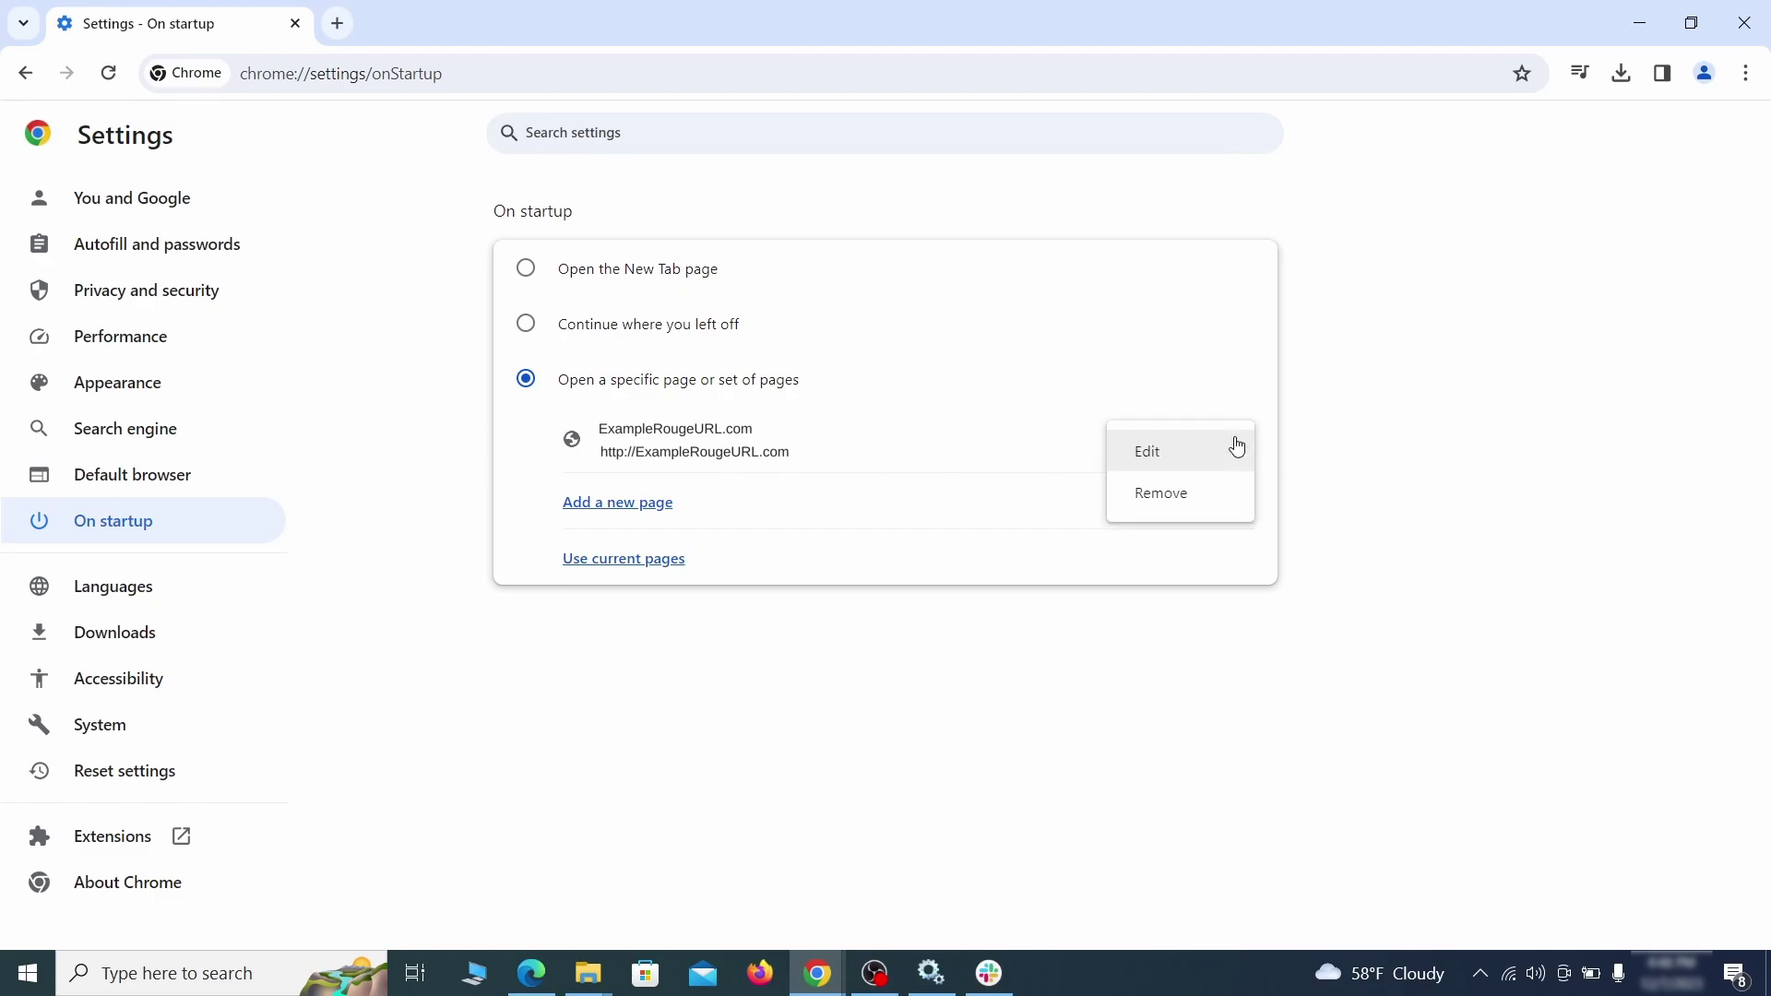
{"action": "left_click", "coordinate": [1182, 496]}
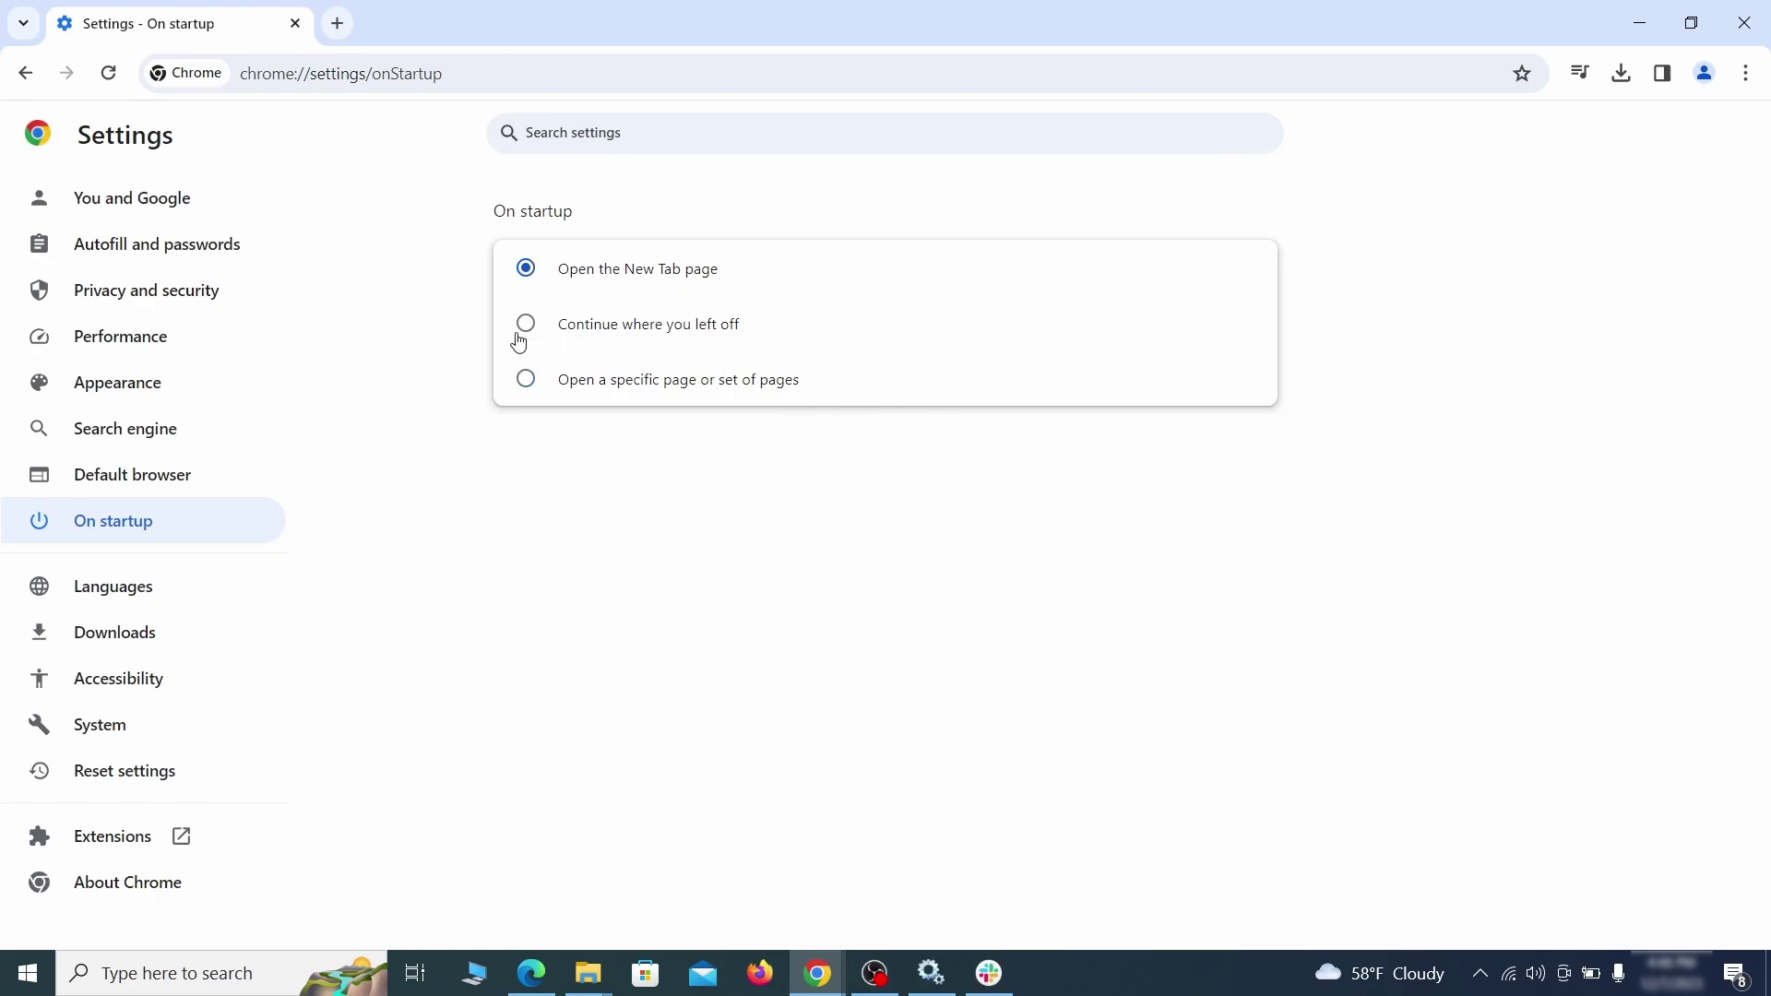